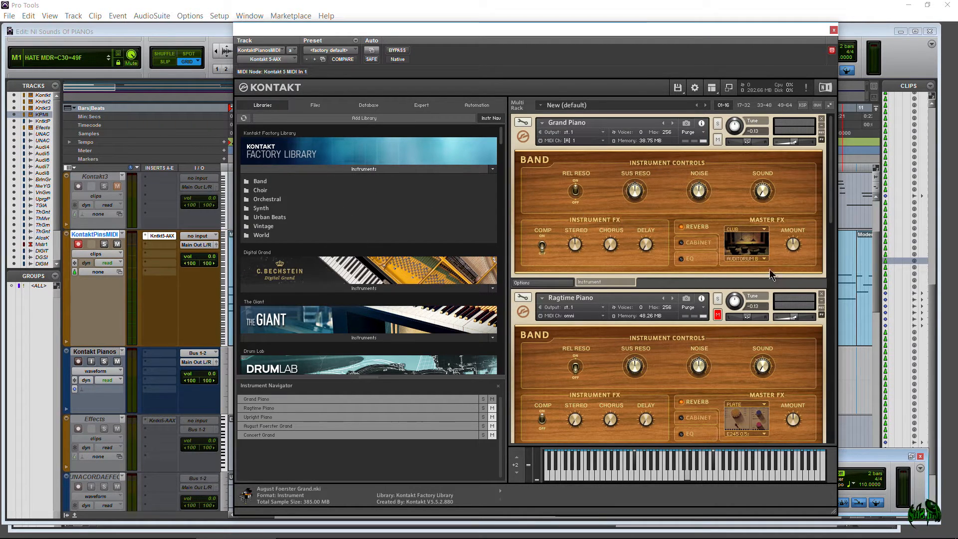
- Browse the Band folder of the Kontakt Factory Library and look through its Acoustic Pianos instruments
{"action": "left_click_drag", "start_coordinate": [829, 167], "coordinate": [830, 360]}
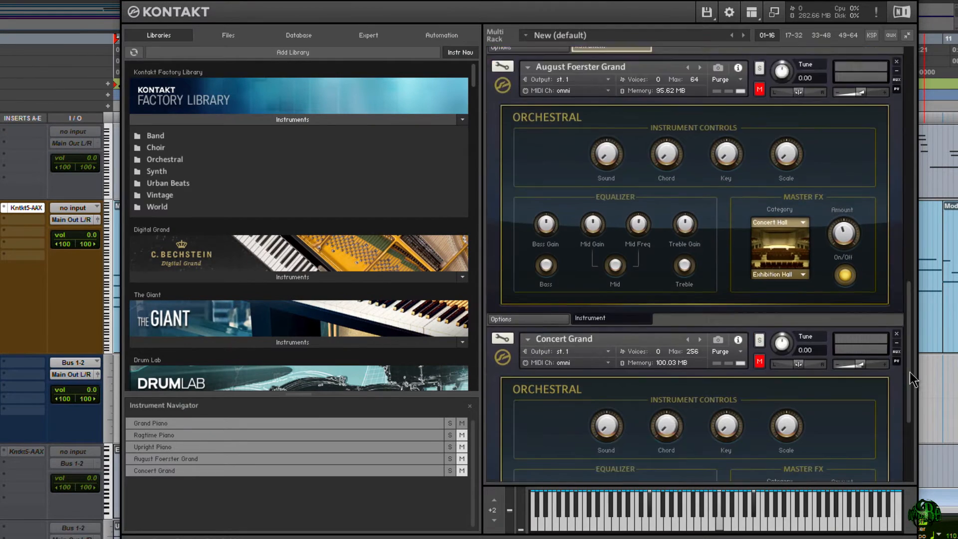
{"action": "left_click_drag", "start_coordinate": [909, 373], "coordinate": [868, 80]}
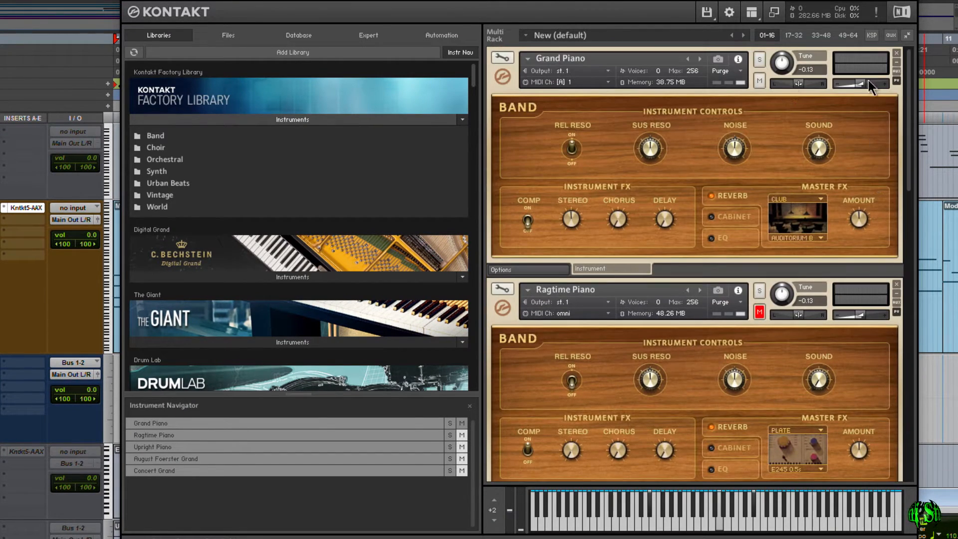
{"action": "left_click", "coordinate": [157, 137]}
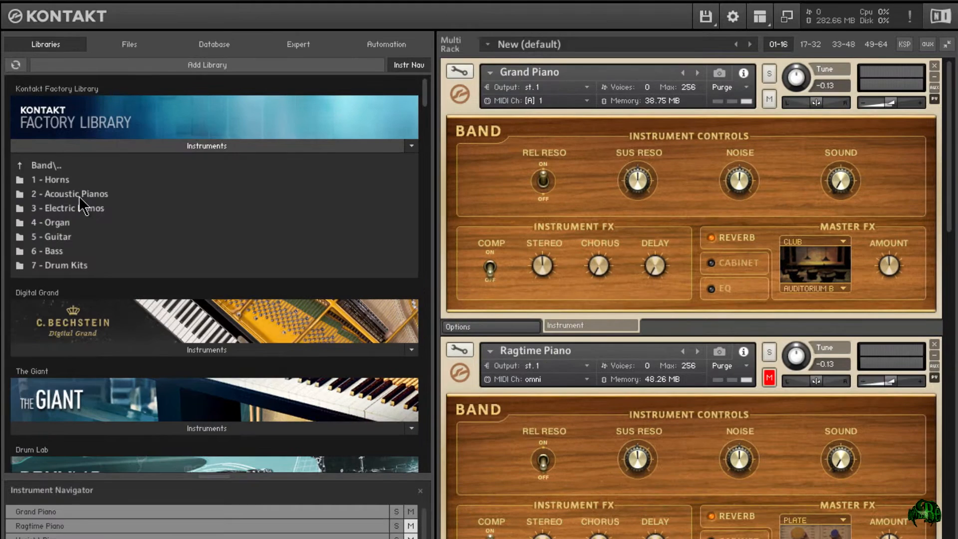
{"action": "left_click", "coordinate": [80, 196]}
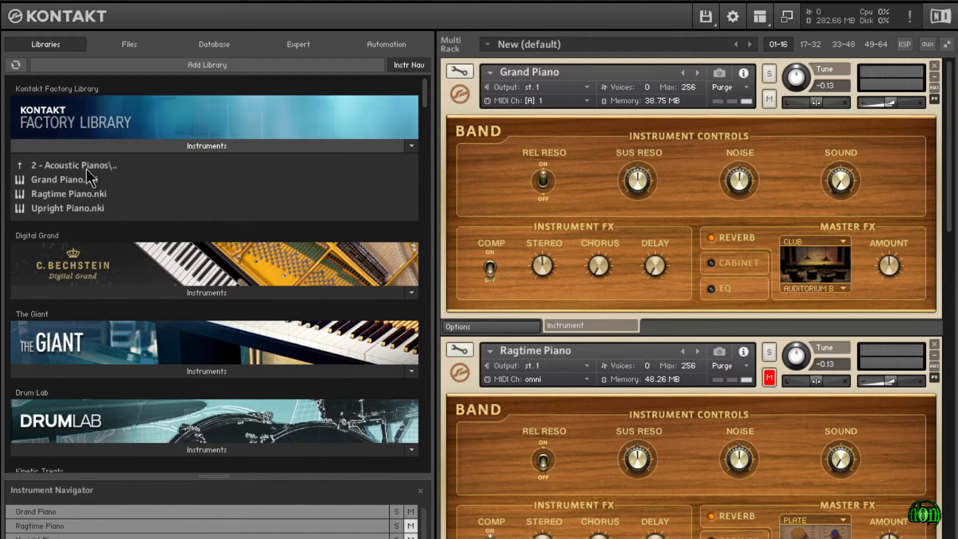
{"action": "left_click", "coordinate": [83, 168]}
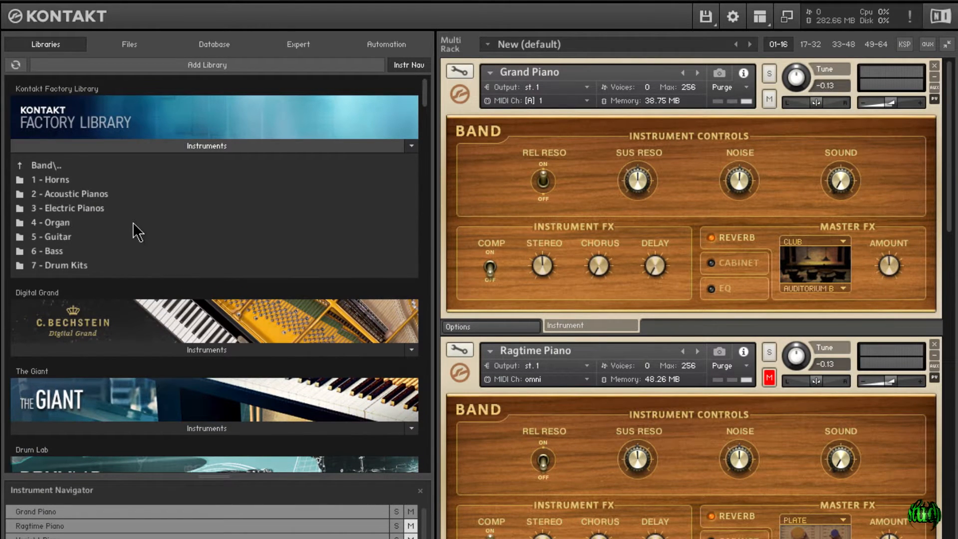
{"action": "left_click", "coordinate": [48, 166]}
- Locate August Foerster Grand.nki and Concert Grand.nki in the Orchestral Keyboard Instruments folder, and return to the library's top-level folders
{"action": "left_click", "coordinate": [65, 195]}
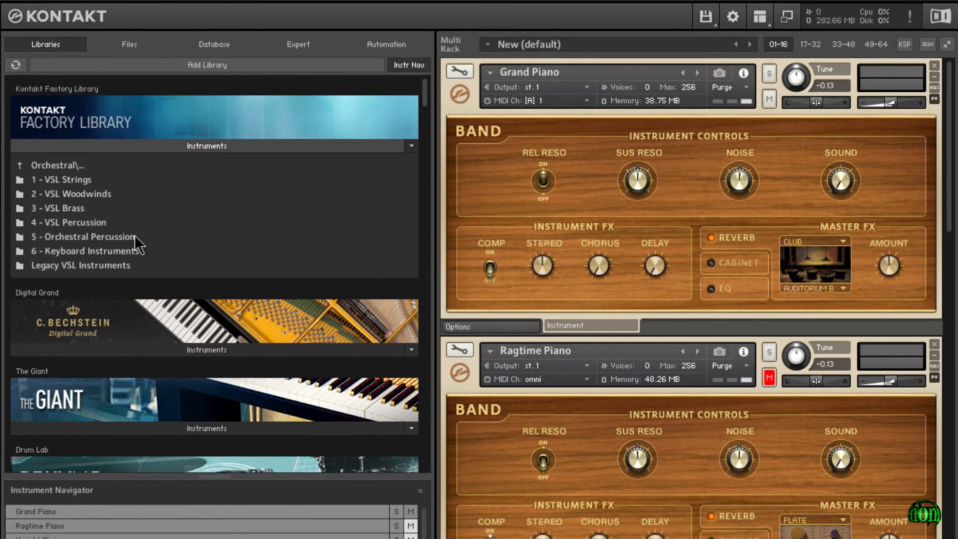
{"action": "left_click", "coordinate": [76, 253]}
{"action": "left_click", "coordinate": [60, 181]}
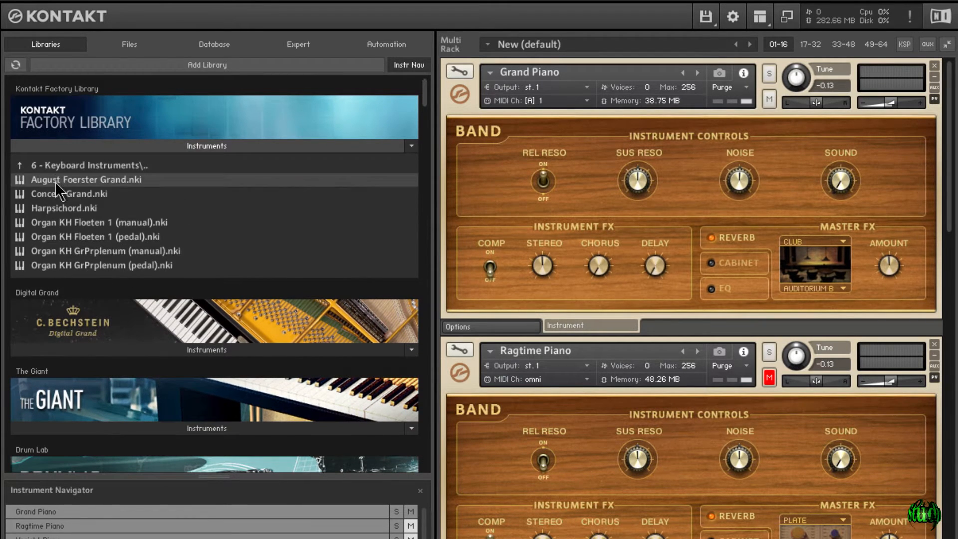
{"action": "left_click", "coordinate": [57, 197]}
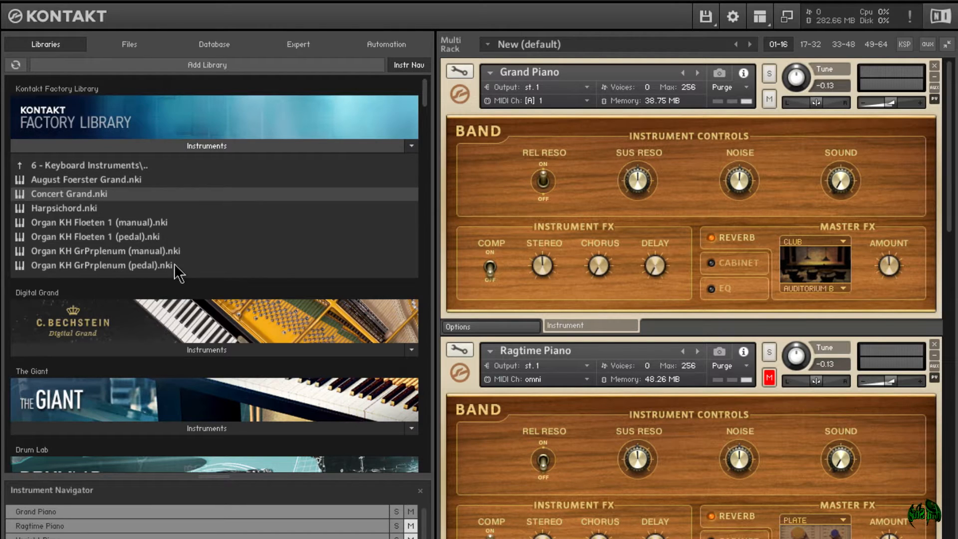
{"action": "left_click", "coordinate": [21, 166]}
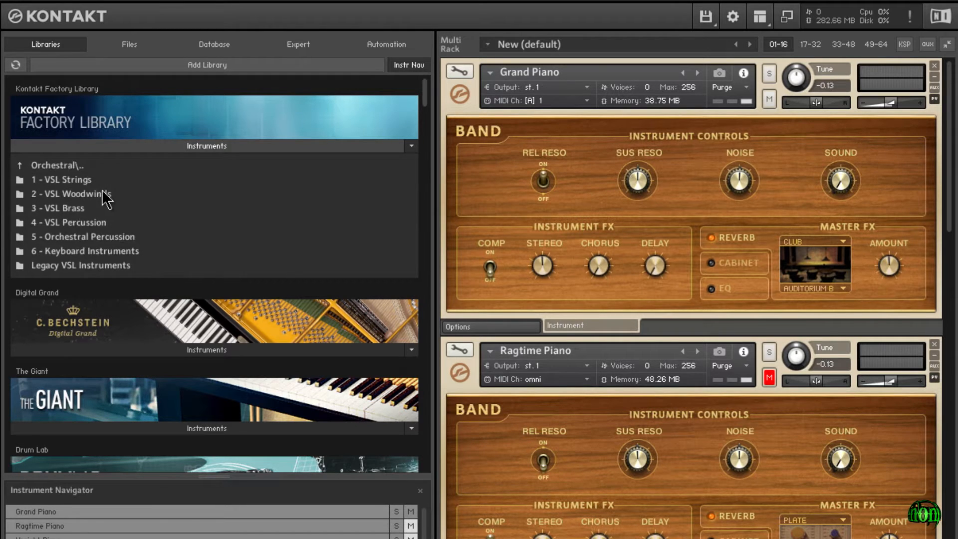
{"action": "left_click", "coordinate": [46, 163]}
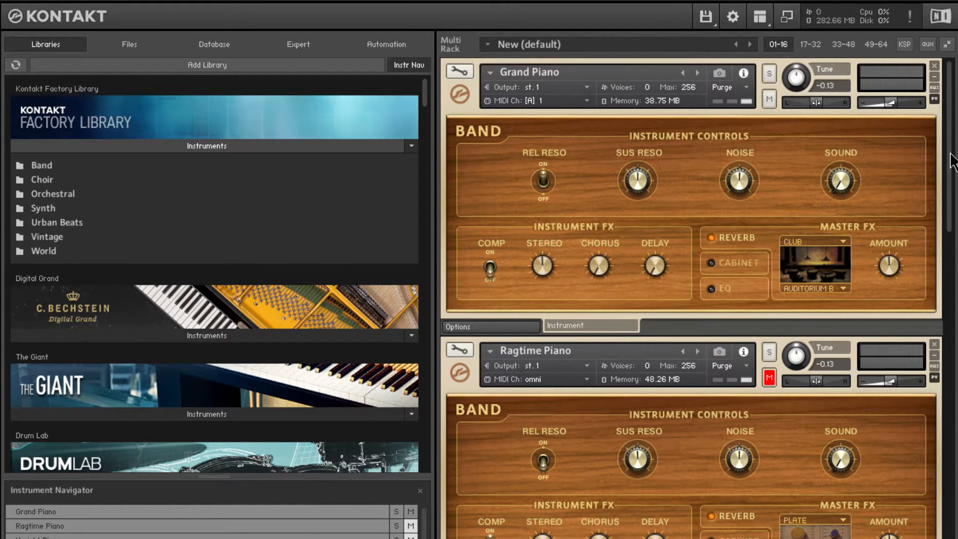
- Look over the loaded pianos in the rack and play the session from the start to audition the Grand Piano, stopping playback at the end
{"action": "left_click_drag", "start_coordinate": [952, 162], "coordinate": [948, 137]}
{"action": "left_click_drag", "start_coordinate": [954, 176], "coordinate": [920, 134]}
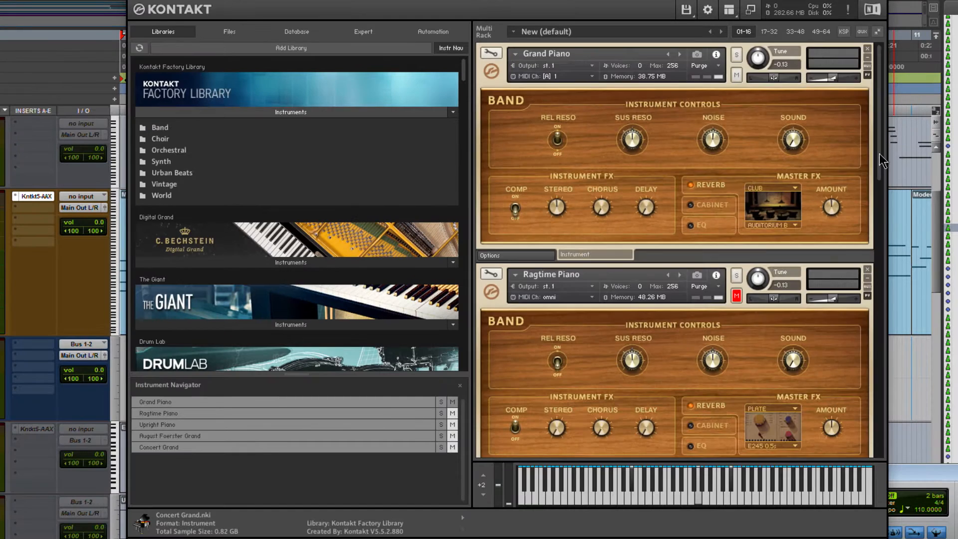
{"action": "left_click_drag", "start_coordinate": [952, 198], "coordinate": [943, 274]}
{"action": "scroll", "coordinate": [872, 214], "scroll_direction": "down", "scroll_amount": 3}
{"action": "scroll", "coordinate": [869, 249], "scroll_direction": "up", "scroll_amount": 6}
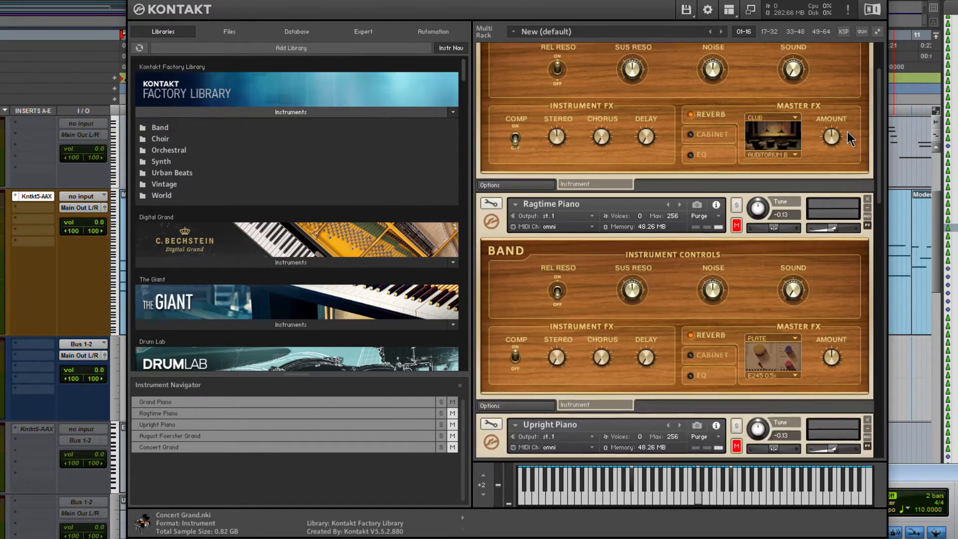
{"action": "left_click", "coordinate": [908, 468]}
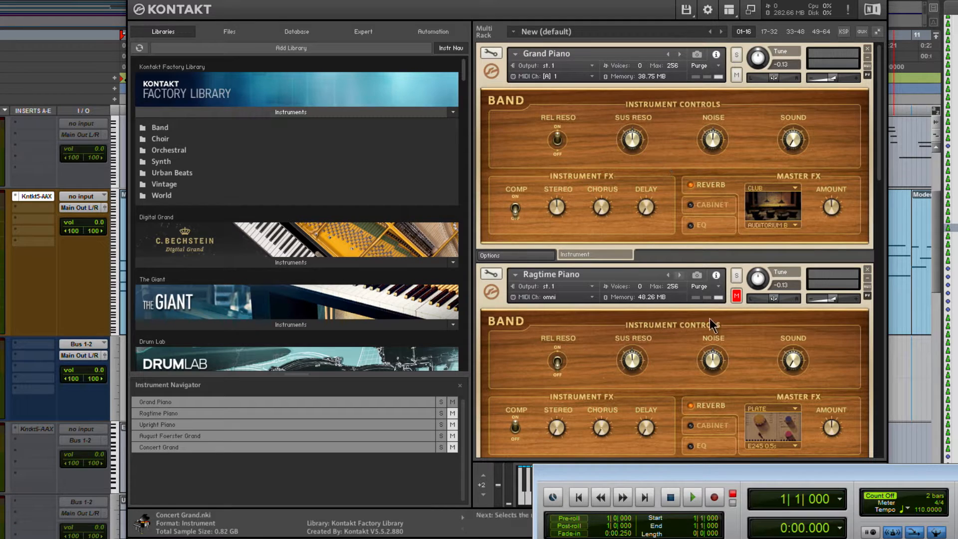
{"action": "left_click", "coordinate": [695, 498]}
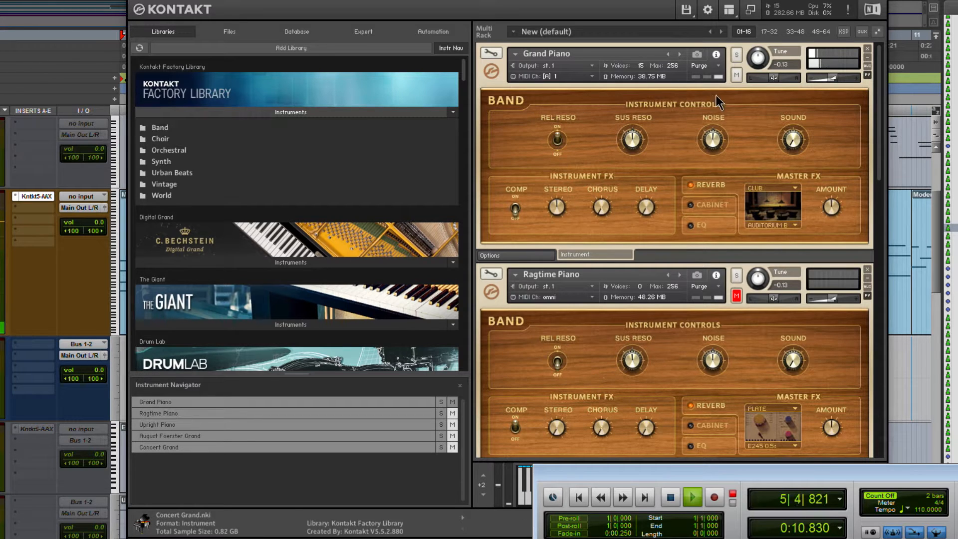
{"action": "key", "text": "space"}
- Mute the Grand Piano, unmute the Ragtime Piano, and audition it by playing and stopping the session
{"action": "left_click", "coordinate": [737, 75]}
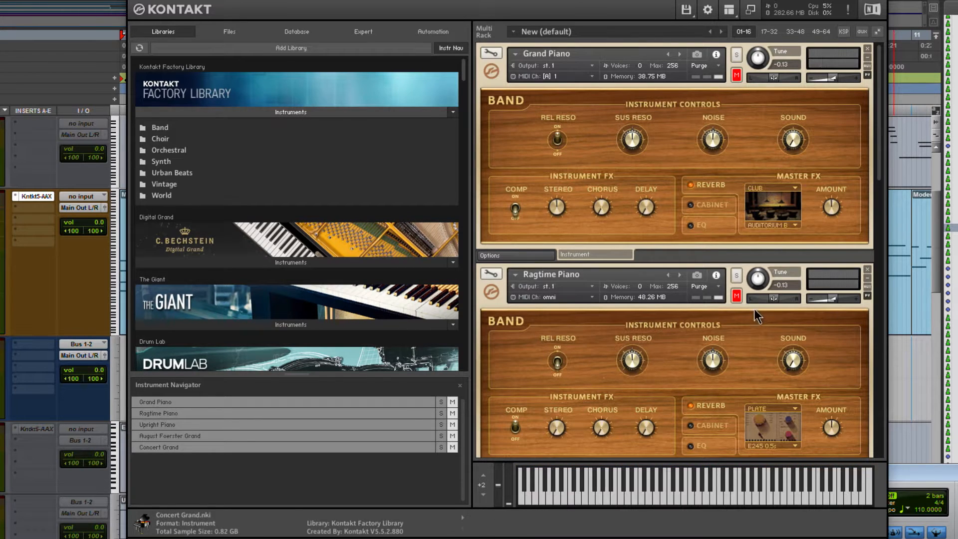
{"action": "left_click", "coordinate": [908, 463]}
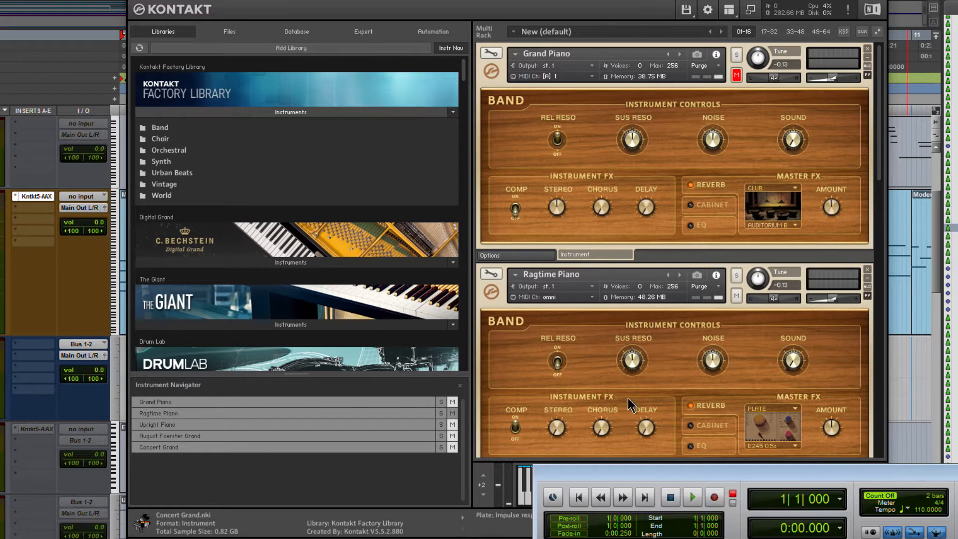
{"action": "key", "text": "space"}
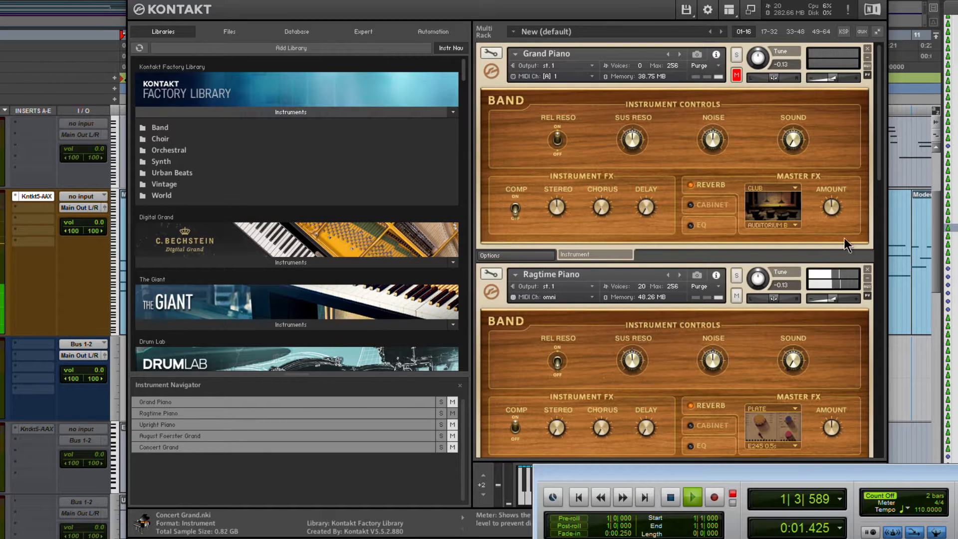
{"action": "left_click", "coordinate": [879, 155]}
{"action": "left_click_drag", "start_coordinate": [831, 203], "coordinate": [829, 243]}
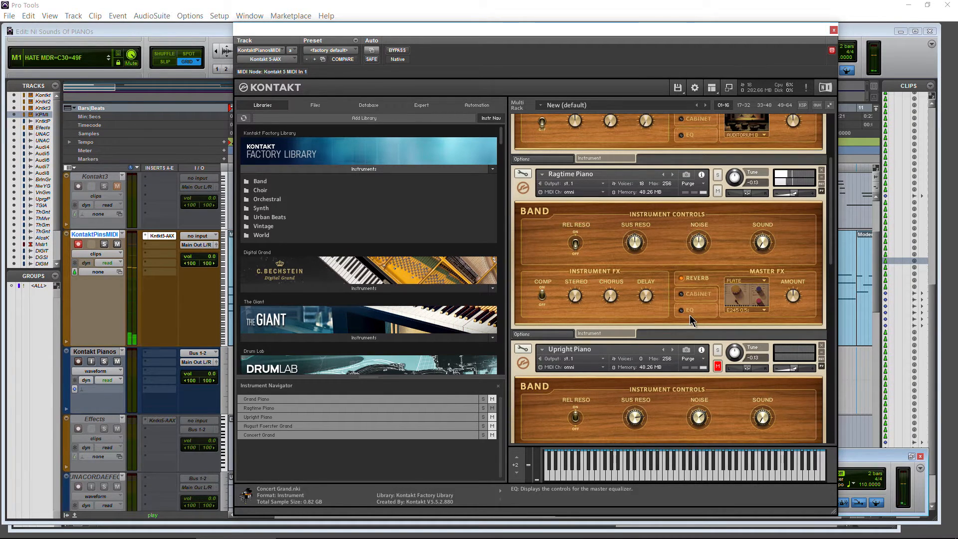
{"action": "left_click", "coordinate": [847, 458]}
{"action": "left_click", "coordinate": [671, 475]}
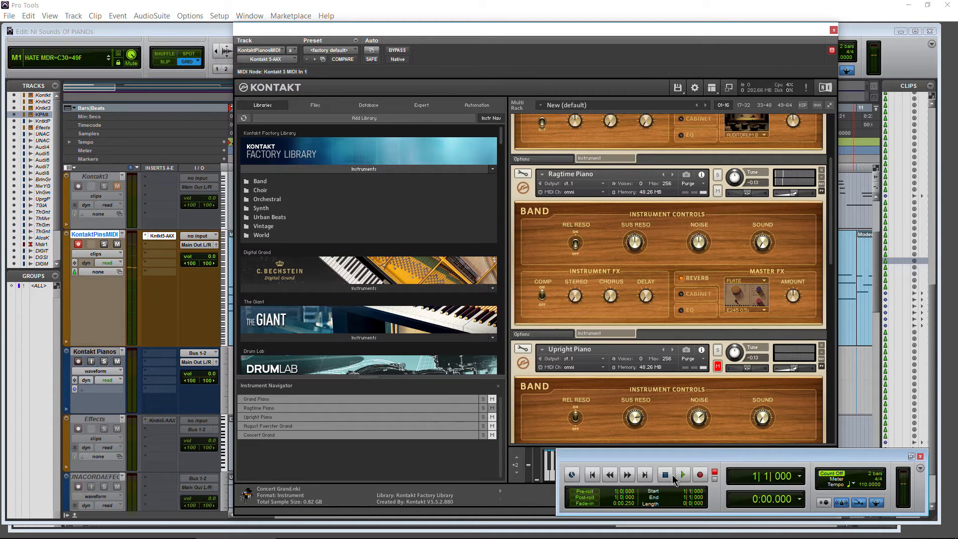
- Mute the Ragtime Piano, unmute the Upright Piano, and audition it by playing and stopping the session
{"action": "left_click", "coordinate": [716, 191]}
{"action": "left_click", "coordinate": [717, 366]}
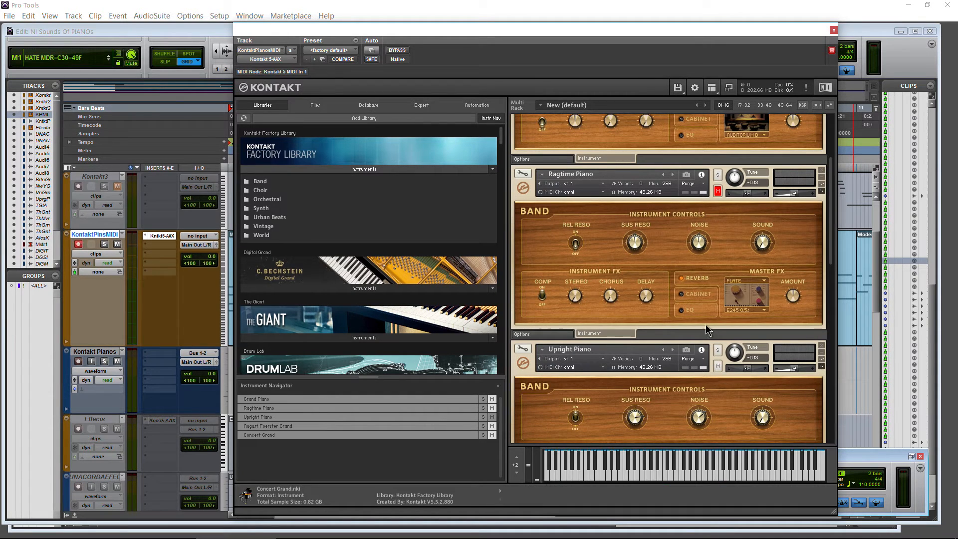
{"action": "scroll", "coordinate": [718, 349], "scroll_direction": "down", "scroll_amount": 3}
{"action": "left_click", "coordinate": [843, 458]}
{"action": "left_click", "coordinate": [683, 475]}
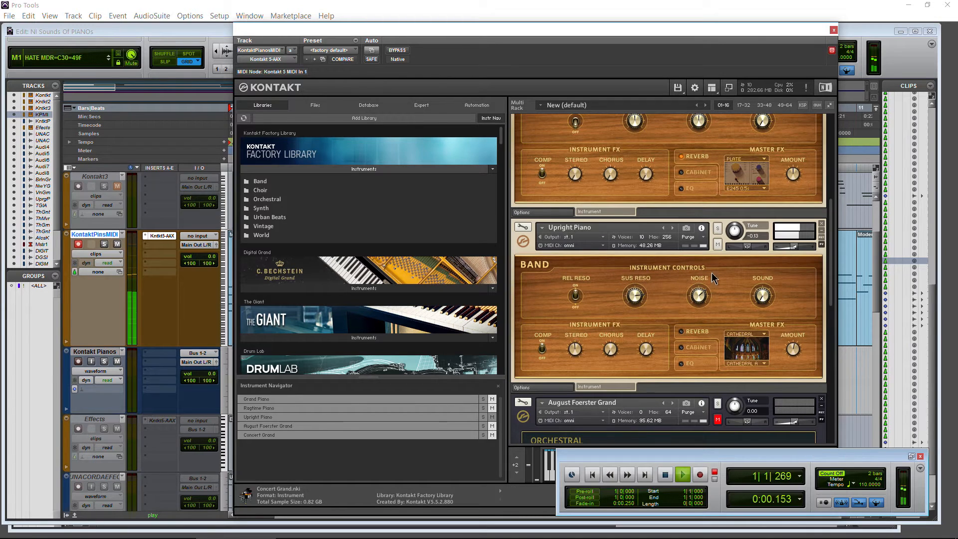
{"action": "left_click_drag", "start_coordinate": [830, 218], "coordinate": [835, 262]}
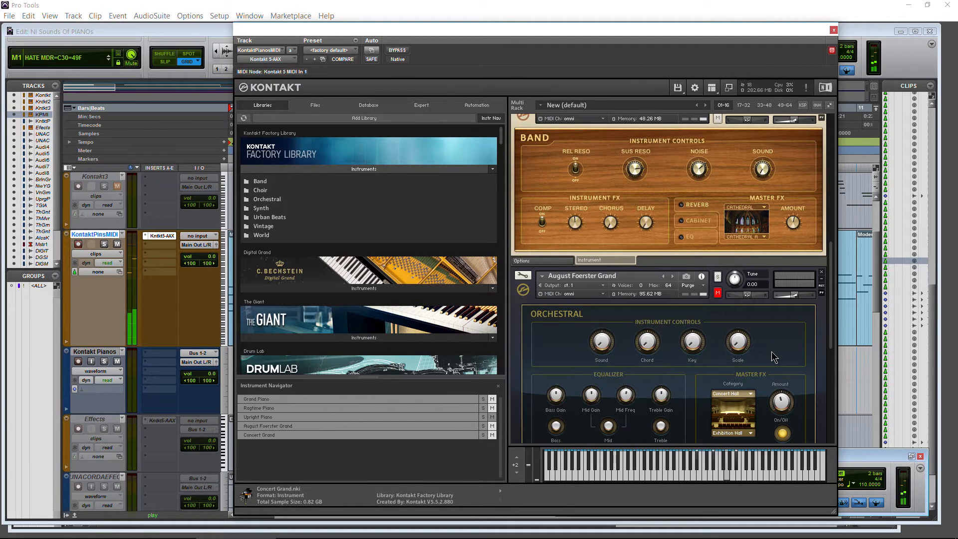
{"action": "left_click", "coordinate": [852, 453]}
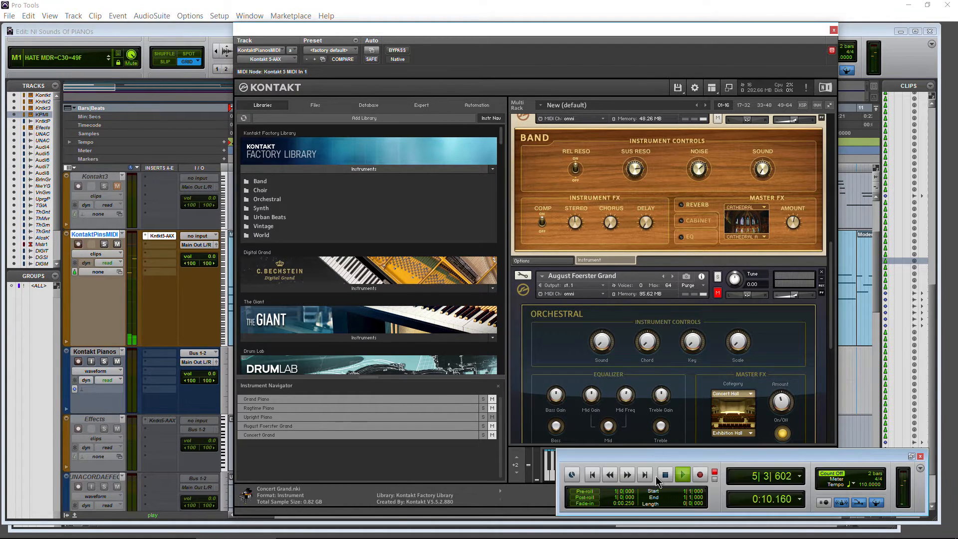
{"action": "key", "text": "space"}
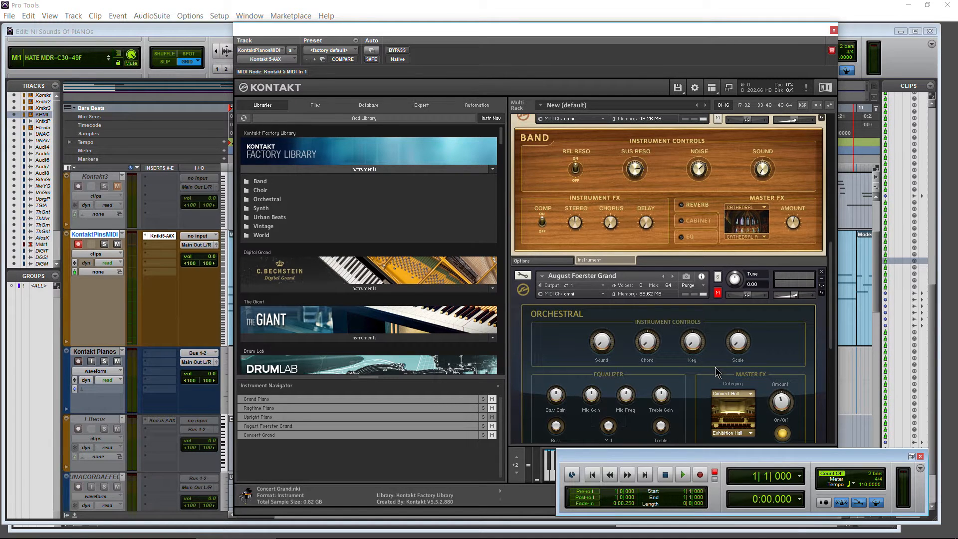
- Mute the Upright Piano, unmute the August Foerster Grand, and audition it with the session playing
{"action": "left_click", "coordinate": [717, 118]}
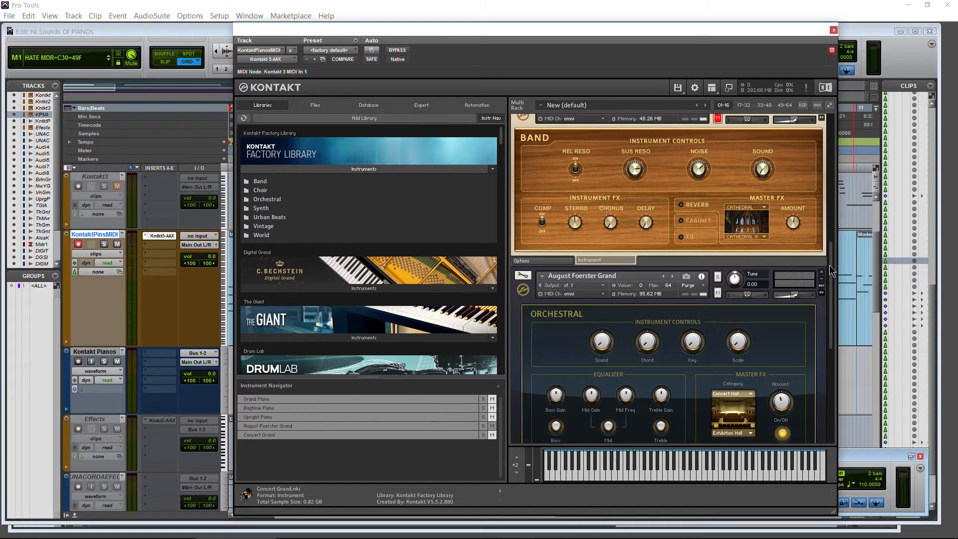
{"action": "scroll", "coordinate": [830, 283], "scroll_direction": "down", "scroll_amount": 2}
{"action": "scroll", "coordinate": [831, 295], "scroll_direction": "down", "scroll_amount": 5}
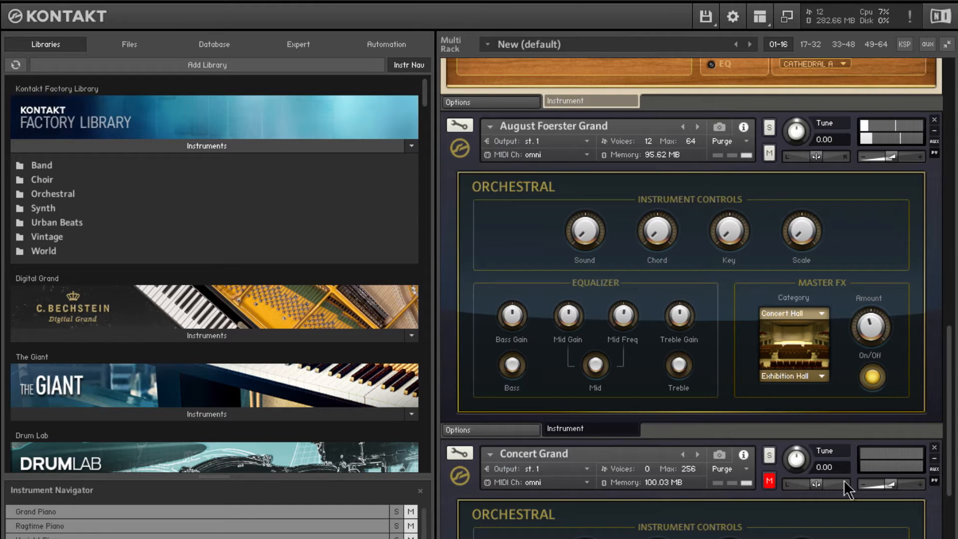
- Mute the August Foerster Grand, unmute the Concert Grand, and audition it until playback is stopped
{"action": "left_click", "coordinate": [768, 153]}
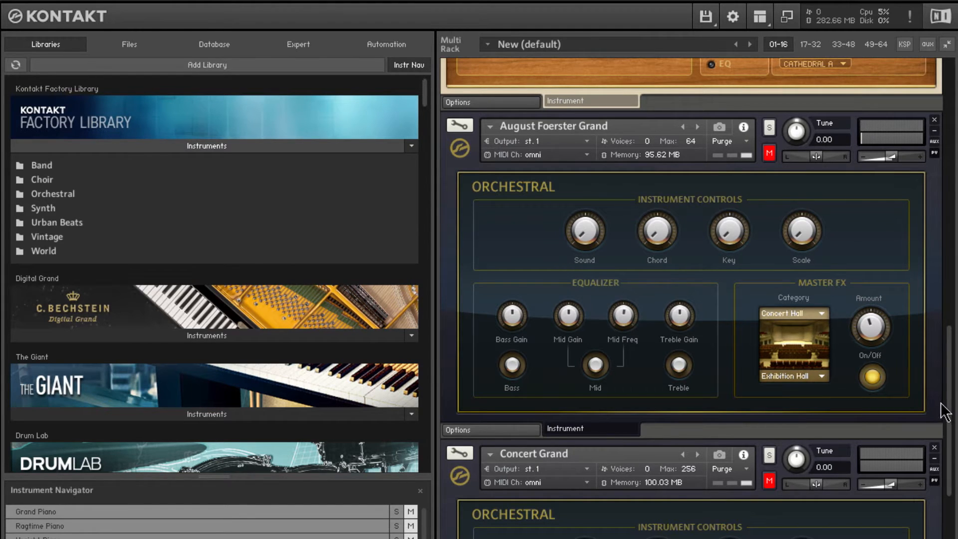
{"action": "scroll", "coordinate": [951, 429], "scroll_direction": "down", "scroll_amount": 5}
{"action": "left_click", "coordinate": [769, 238]}
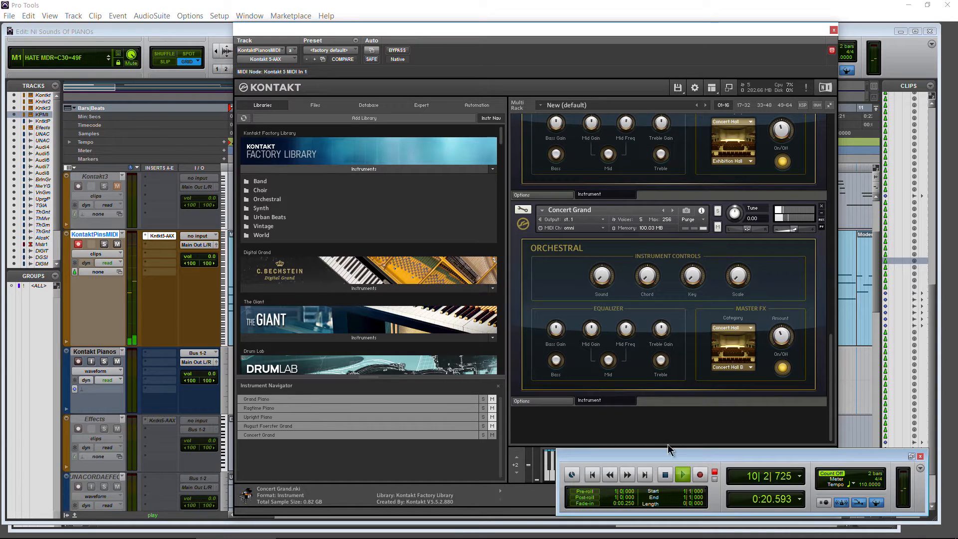
{"action": "left_click", "coordinate": [665, 475]}
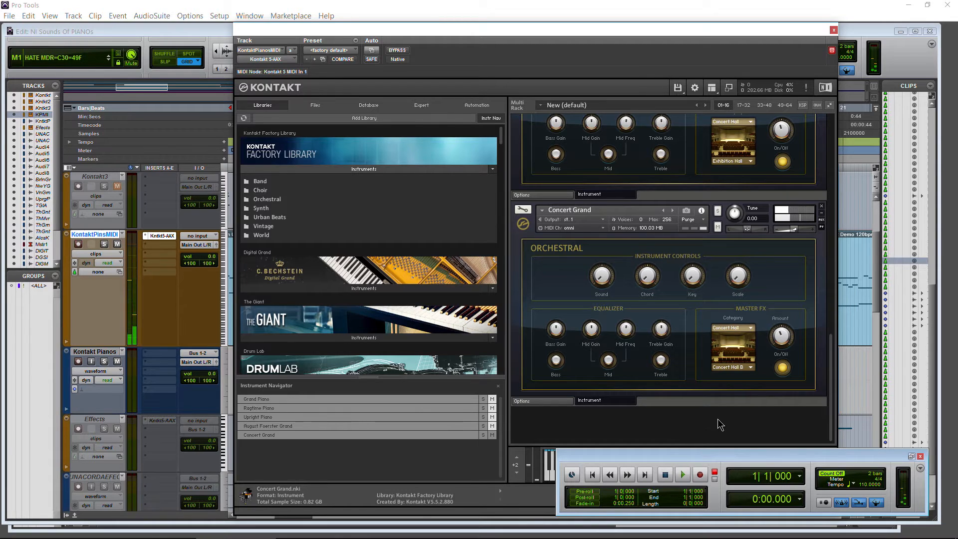
- Return the session to its start, unmute the Grand Piano at the head of the rack, and start playback
{"action": "left_click_drag", "start_coordinate": [830, 372], "coordinate": [828, 159]}
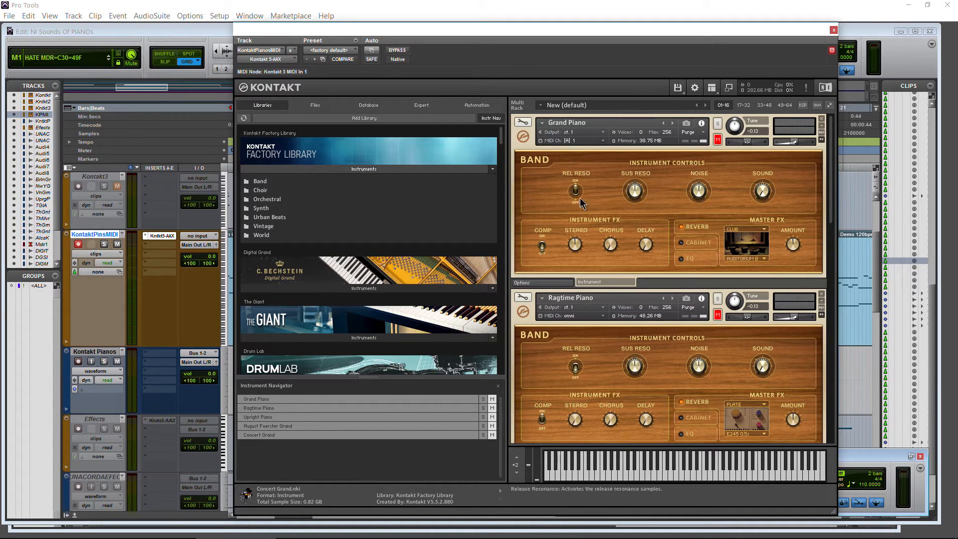
{"action": "left_click_drag", "start_coordinate": [832, 181], "coordinate": [826, 154]}
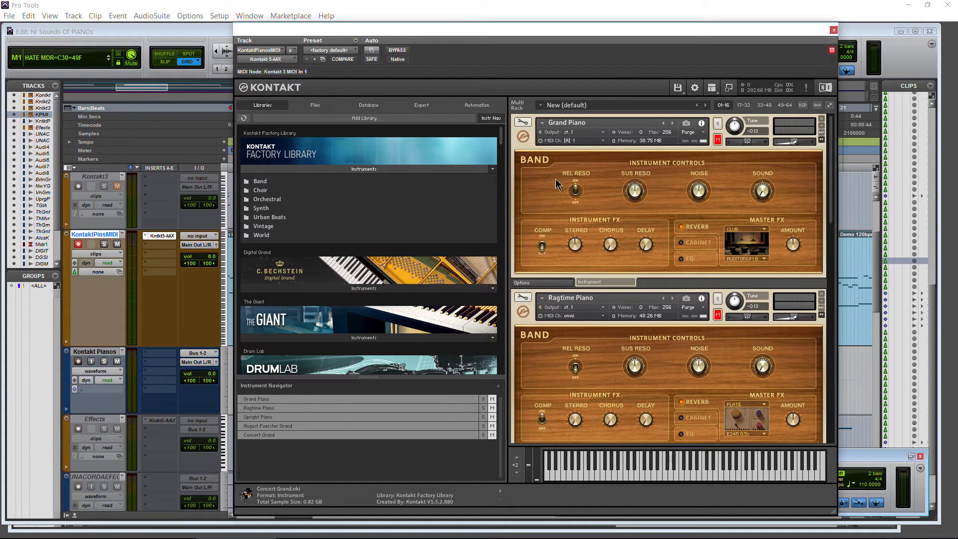
{"action": "left_click", "coordinate": [575, 190]}
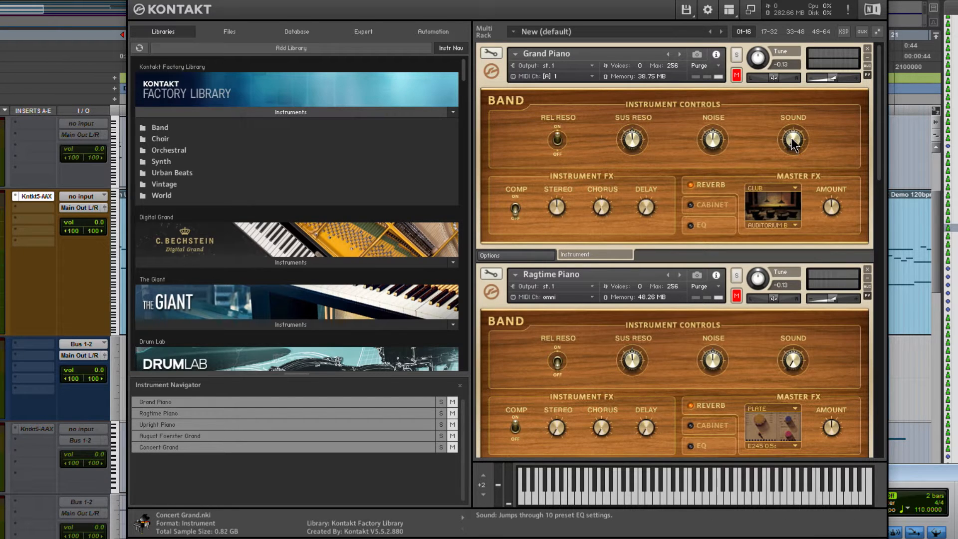
{"action": "left_click_drag", "start_coordinate": [797, 86], "coordinate": [782, 149]}
{"action": "left_click", "coordinate": [928, 514]}
{"action": "key", "text": "Return"}
{"action": "left_click", "coordinate": [736, 75]}
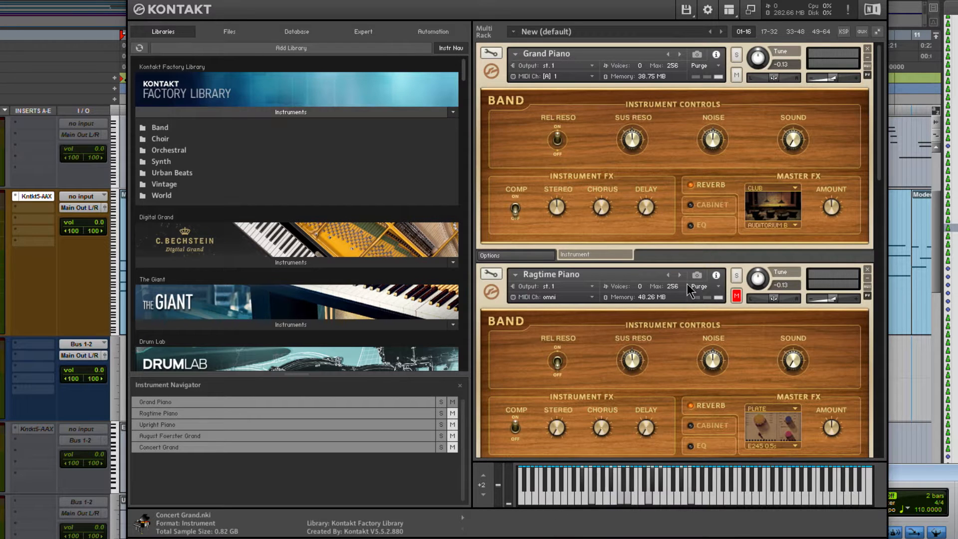
{"action": "left_click", "coordinate": [690, 514]}
{"action": "left_click", "coordinate": [693, 497]}
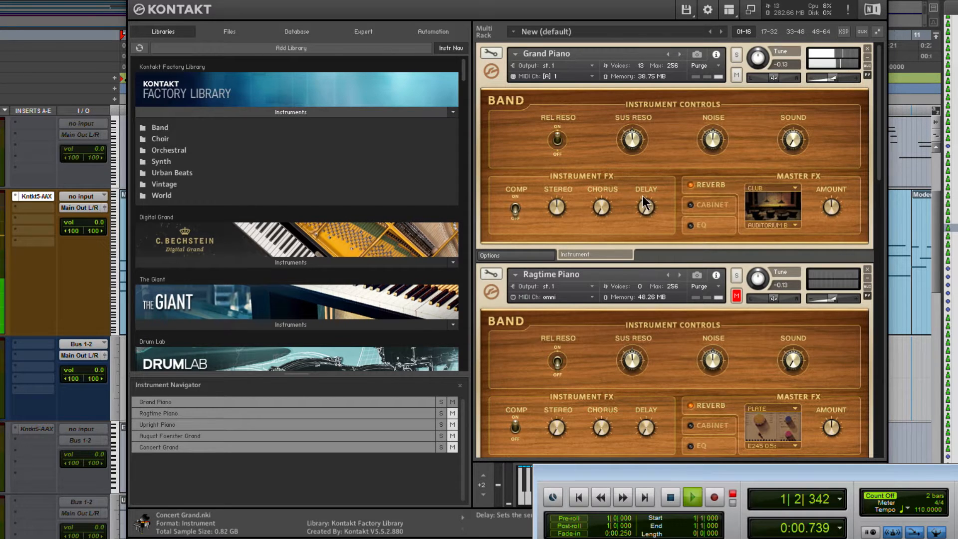
- Turn up the Grand Piano's Noise control and step its Sound control through preset EQ settings, including 3, during playback
{"action": "left_click", "coordinate": [714, 146]}
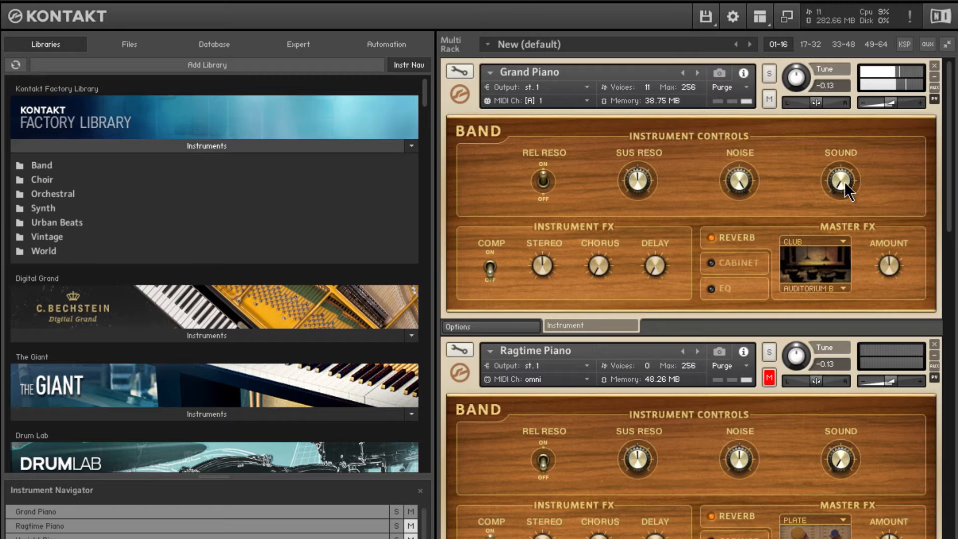
{"action": "mouse_move", "coordinate": [844, 182]}
{"action": "left_mouse_down"}
{"action": "mouse_move", "coordinate": [842, 159]}
{"action": "mouse_move", "coordinate": [839, 182]}
{"action": "left_mouse_up"}
{"action": "left_click_drag", "start_coordinate": [846, 164], "coordinate": [837, 176]}
{"action": "mouse_move", "coordinate": [841, 186]}
{"action": "left_mouse_down"}
{"action": "mouse_move", "coordinate": [842, 173]}
{"action": "mouse_move", "coordinate": [843, 190]}
{"action": "left_mouse_up"}
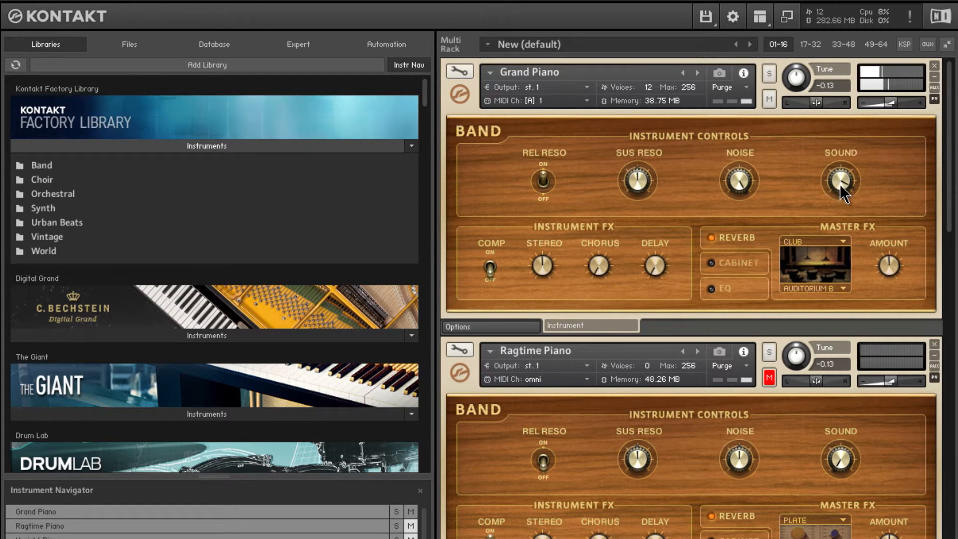
- Sweep the Grand Piano's Sound control down to its lowest setting and stop playback
{"action": "left_click_drag", "start_coordinate": [842, 194], "coordinate": [843, 175]}
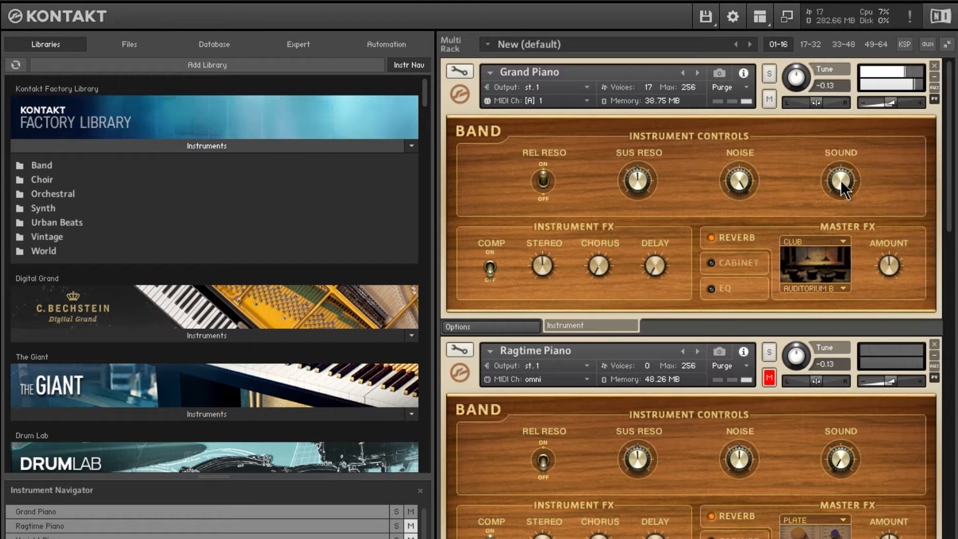
{"action": "left_click_drag", "start_coordinate": [840, 180], "coordinate": [843, 255]}
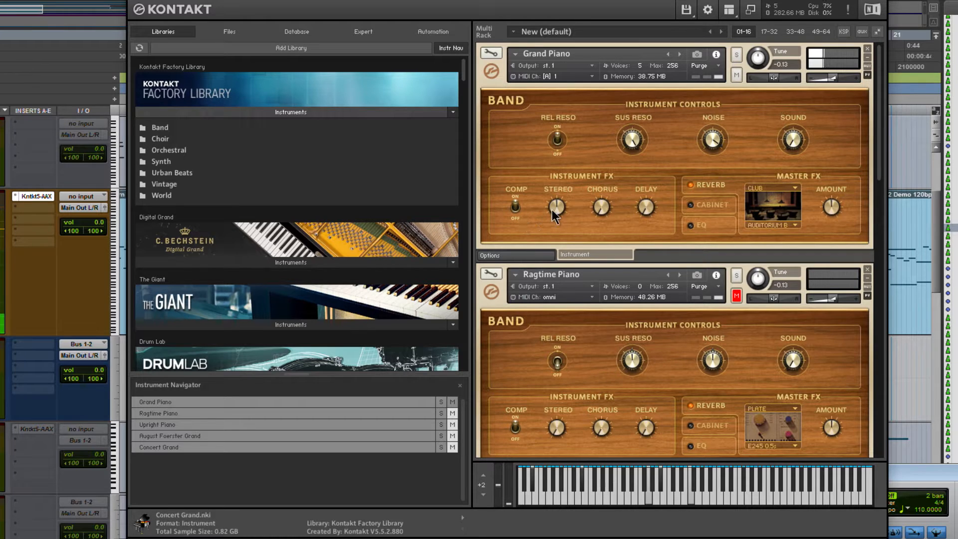
{"action": "left_click", "coordinate": [900, 473]}
{"action": "left_click", "coordinate": [677, 498]}
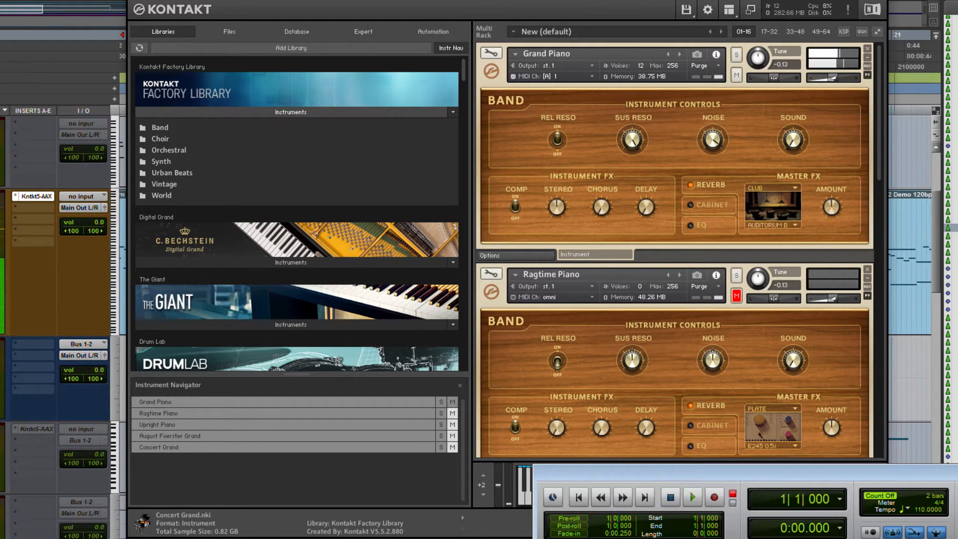
- Play the session from the start to audition the Grand Piano's Stereo effect, and stop playback when finished
{"action": "left_click", "coordinate": [556, 206]}
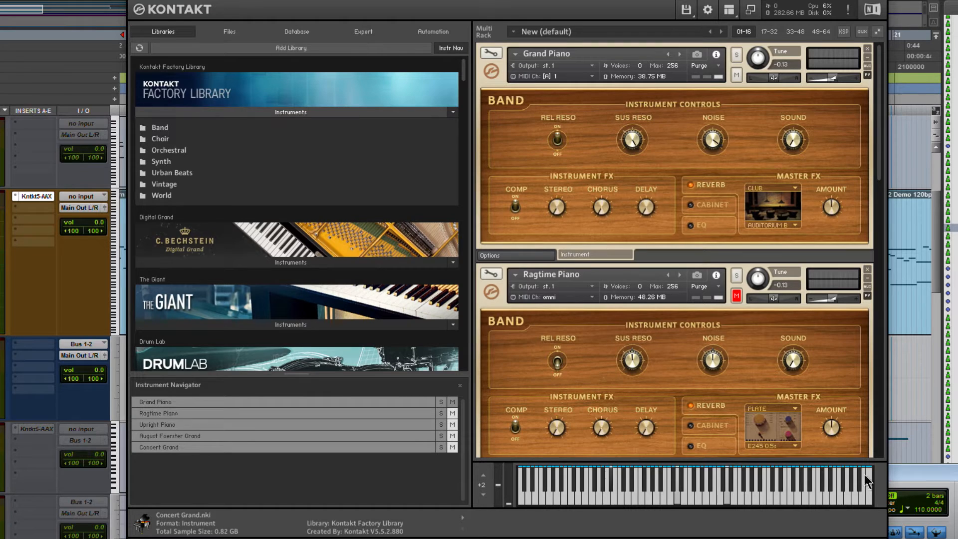
{"action": "key", "text": "space"}
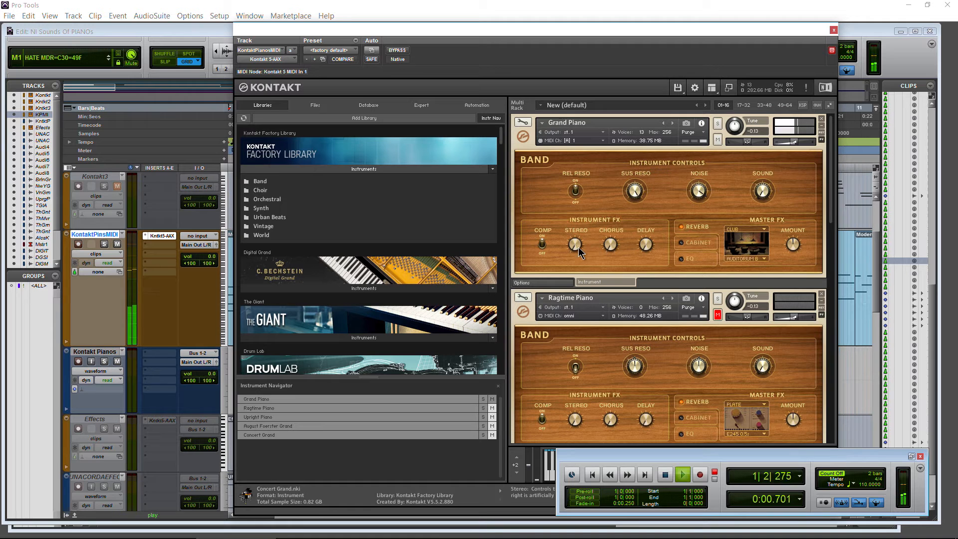
{"action": "left_click", "coordinate": [573, 247]}
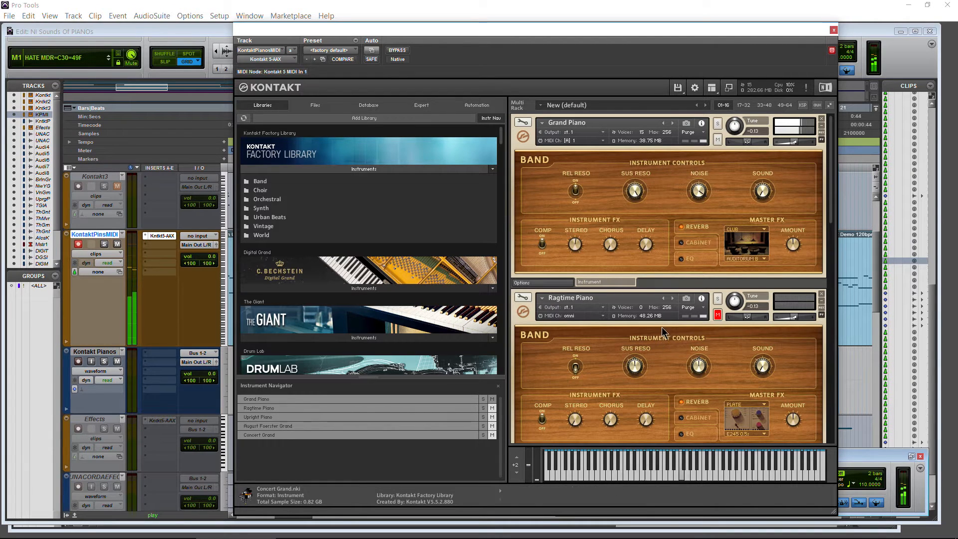
{"action": "left_click", "coordinate": [864, 456]}
{"action": "key", "text": "space"}
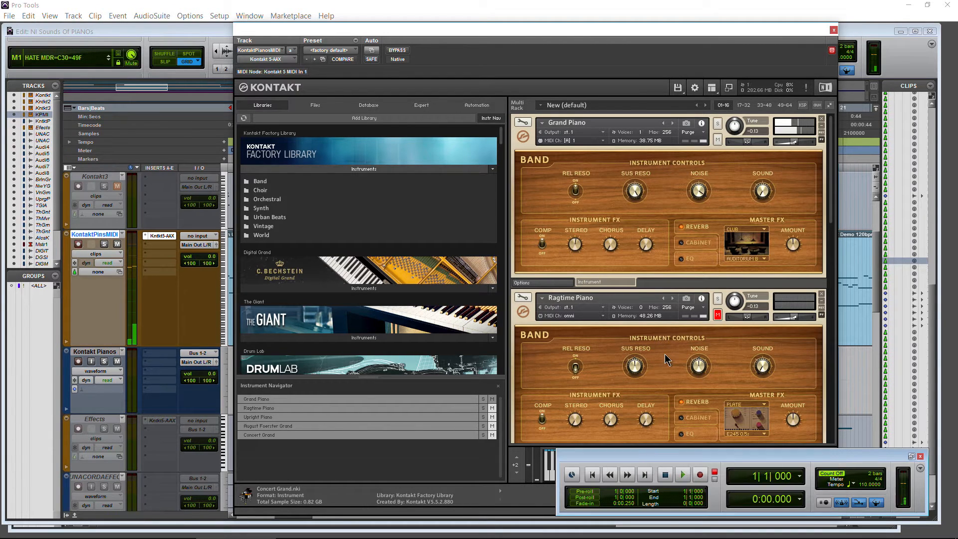
- Close the Kontakt window, set the playhead to 19|4|480 in the timeline, and reopen Kontakt from the KontaktPinsMIDI track
{"action": "left_click", "coordinate": [833, 31]}
{"action": "left_click", "coordinate": [769, 115]}
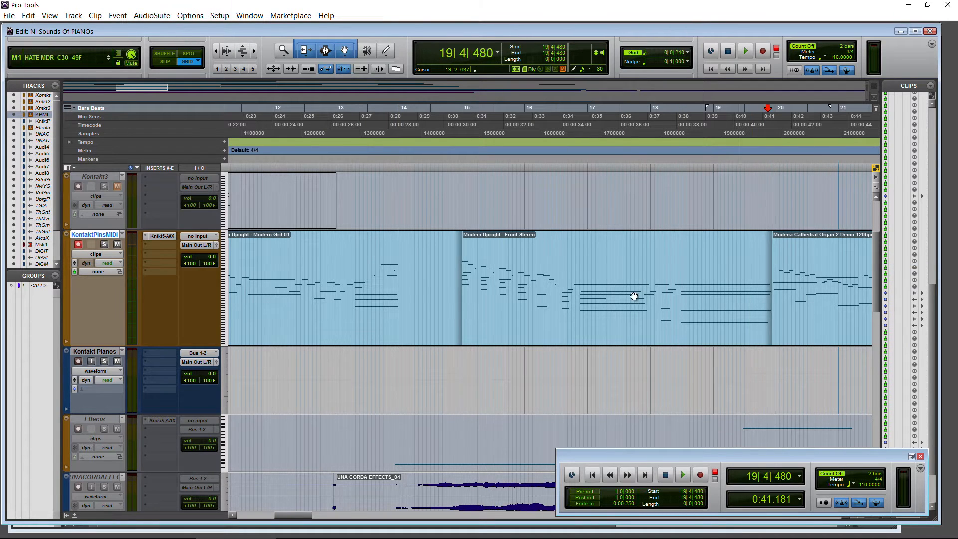
{"action": "key", "text": "space"}
{"action": "key", "text": "space"}
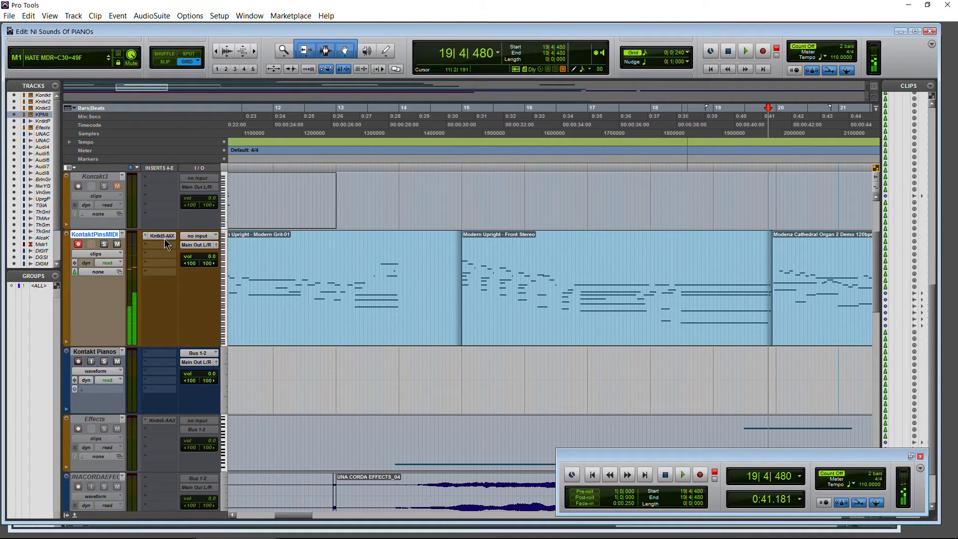
{"action": "left_click", "coordinate": [167, 239]}
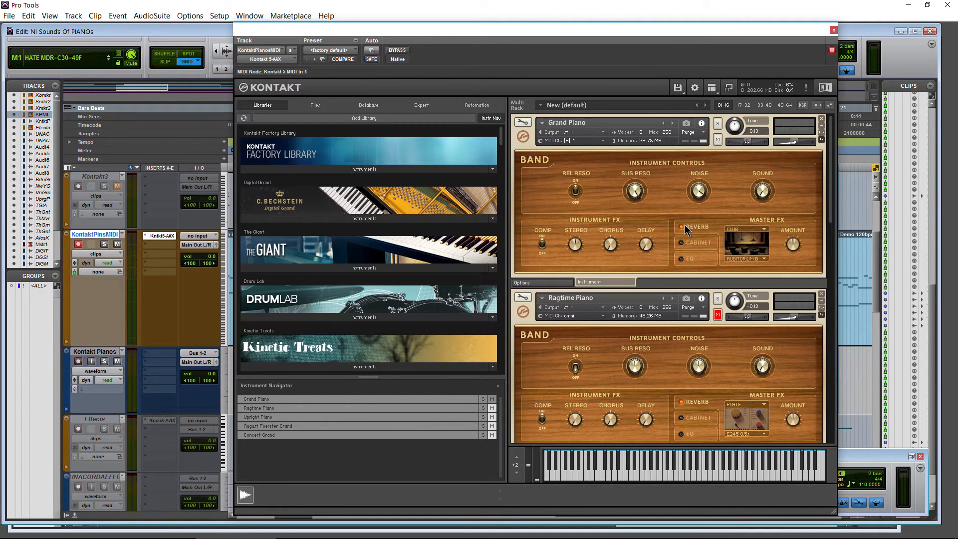
- Start playback and change the Grand Piano's master reverb type to ROOM
{"action": "key", "text": "ctrl+KP_1"}
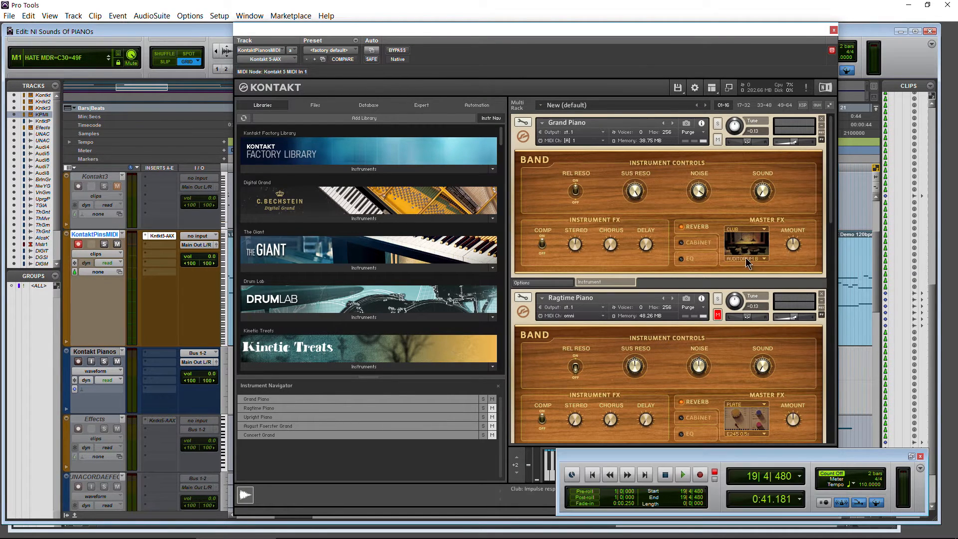
{"action": "key", "text": "space"}
{"action": "left_click", "coordinate": [754, 230]}
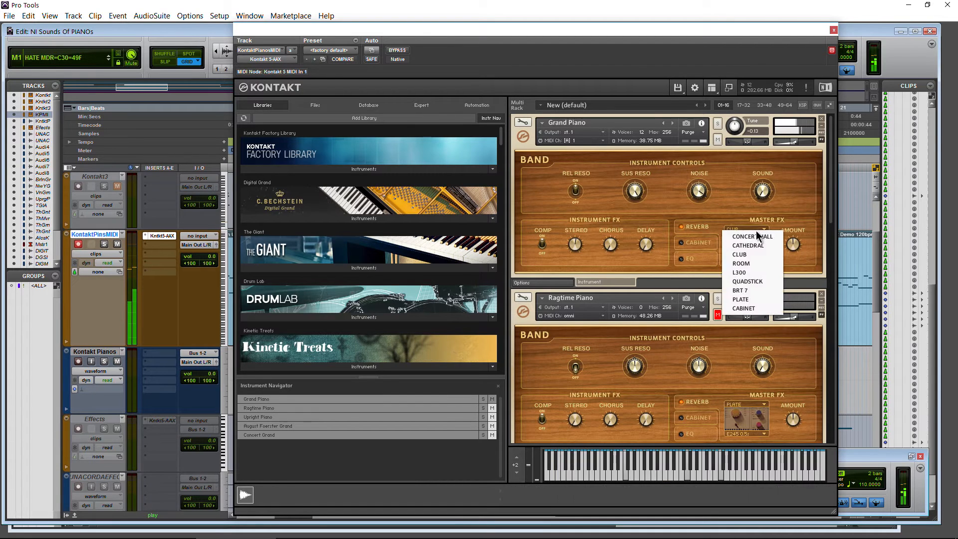
{"action": "left_click", "coordinate": [750, 264]}
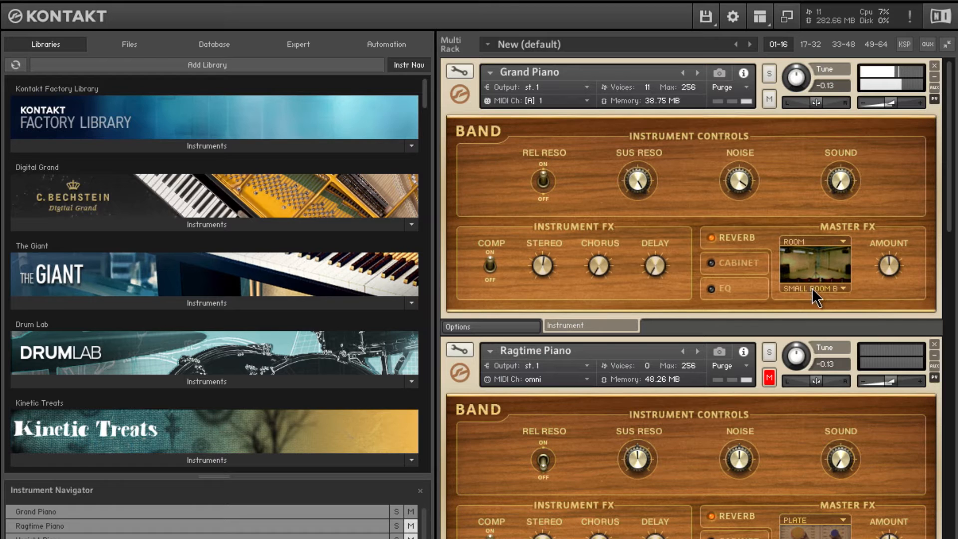
- Try another ROOM reverb variant with a higher amount on the Grand Piano and return the reverb type to CLUB
{"action": "left_click", "coordinate": [812, 289]}
{"action": "left_click", "coordinate": [826, 352]}
{"action": "left_click_drag", "start_coordinate": [888, 267], "coordinate": [886, 224]}
{"action": "left_click", "coordinate": [826, 247]}
{"action": "left_click", "coordinate": [811, 284]}
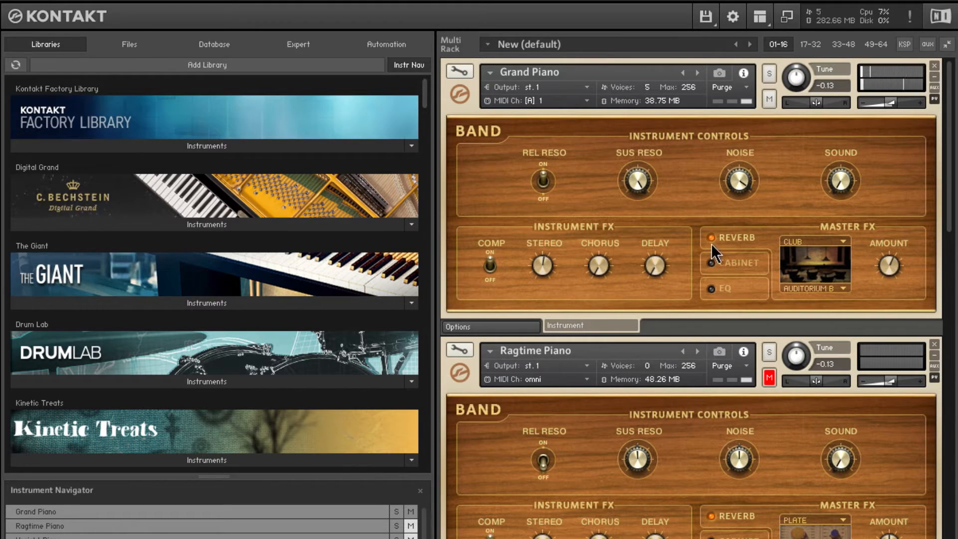
- Switch the Grand Piano's master effect to the cabinet and try cabinet models, including TWEED GREEN, during playback
{"action": "left_click", "coordinate": [728, 264]}
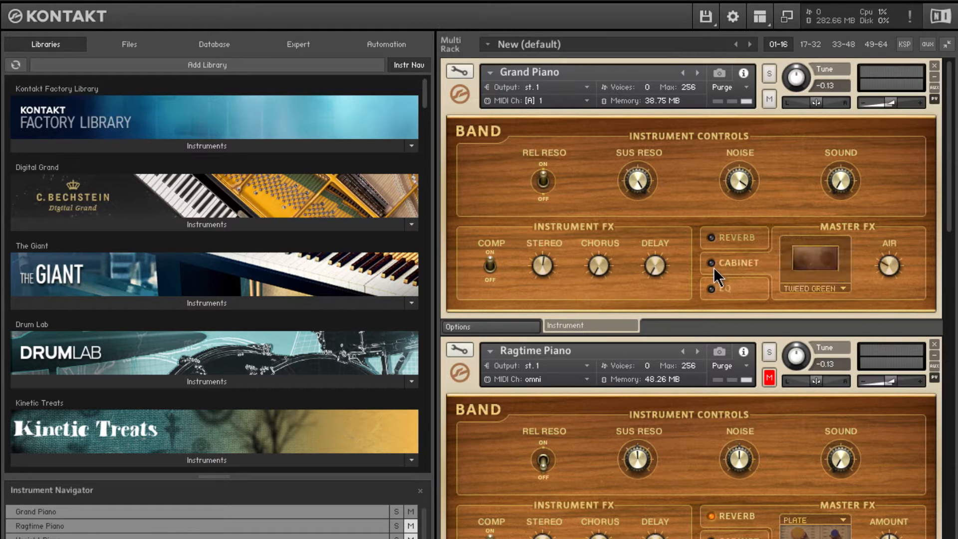
{"action": "left_click", "coordinate": [816, 286]}
{"action": "left_click", "coordinate": [823, 329]}
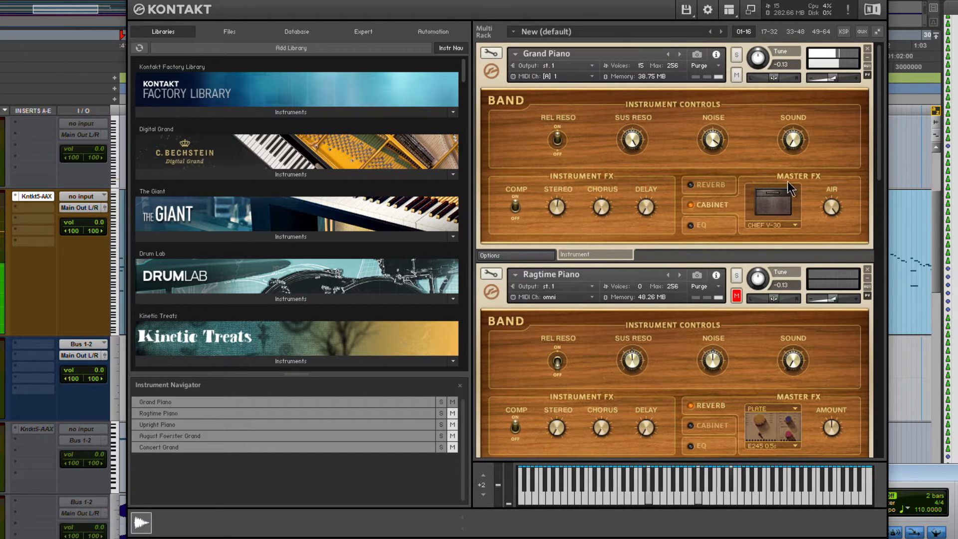
{"action": "left_click", "coordinate": [772, 227]}
{"action": "left_click", "coordinate": [778, 233]}
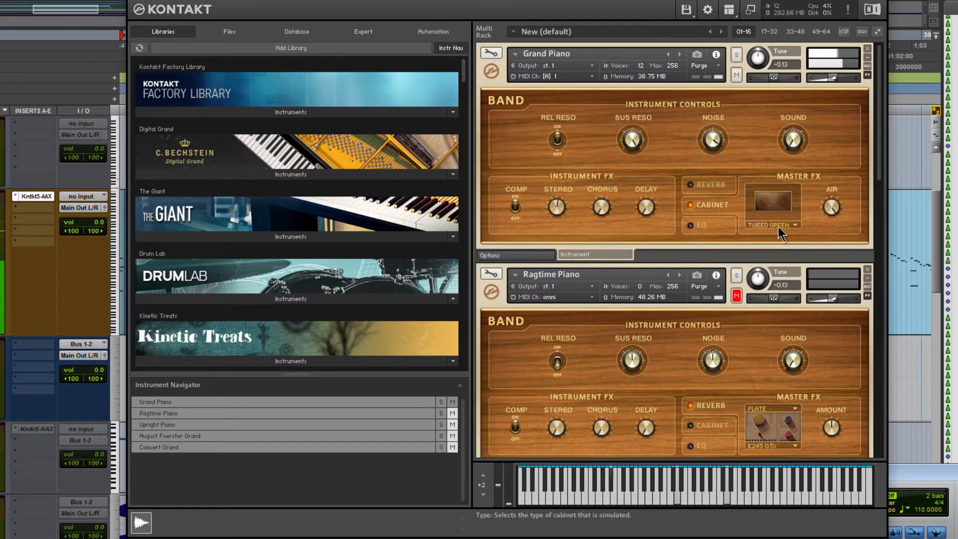
- Audition a bass horn cabinet on the Grand Piano and change the cabinet model to LESLIE
{"action": "left_click", "coordinate": [777, 226]}
{"action": "left_click", "coordinate": [782, 335]}
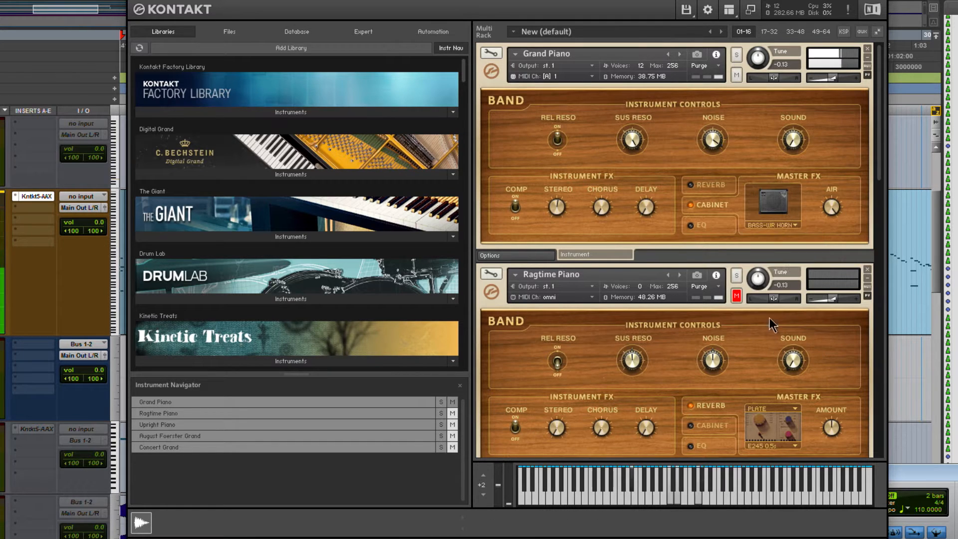
{"action": "left_click", "coordinate": [772, 226]}
{"action": "left_click", "coordinate": [785, 347]}
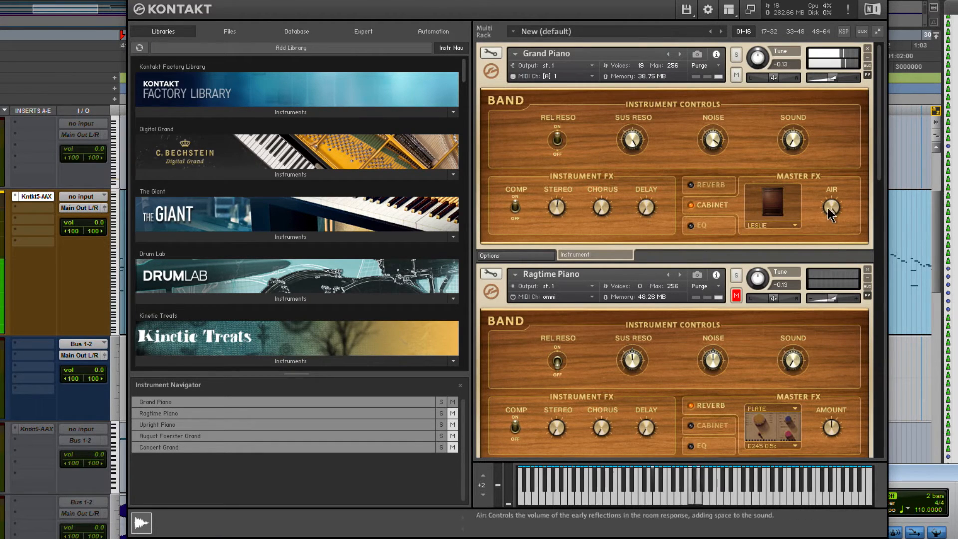
- Replace the Grand Piano's cabinet effect with the master EQ and audition cuts and boosts with its band sliders
{"action": "left_click", "coordinate": [708, 204]}
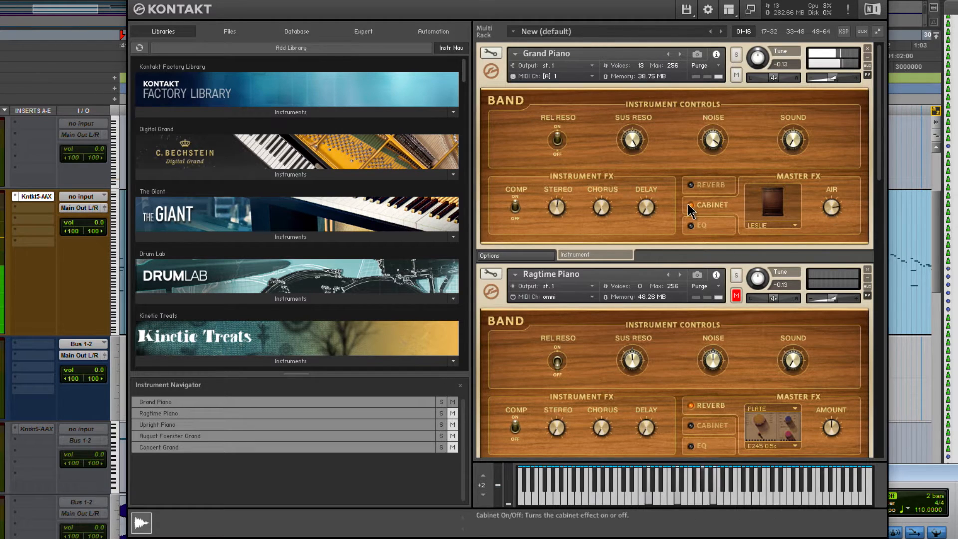
{"action": "left_click", "coordinate": [692, 230]}
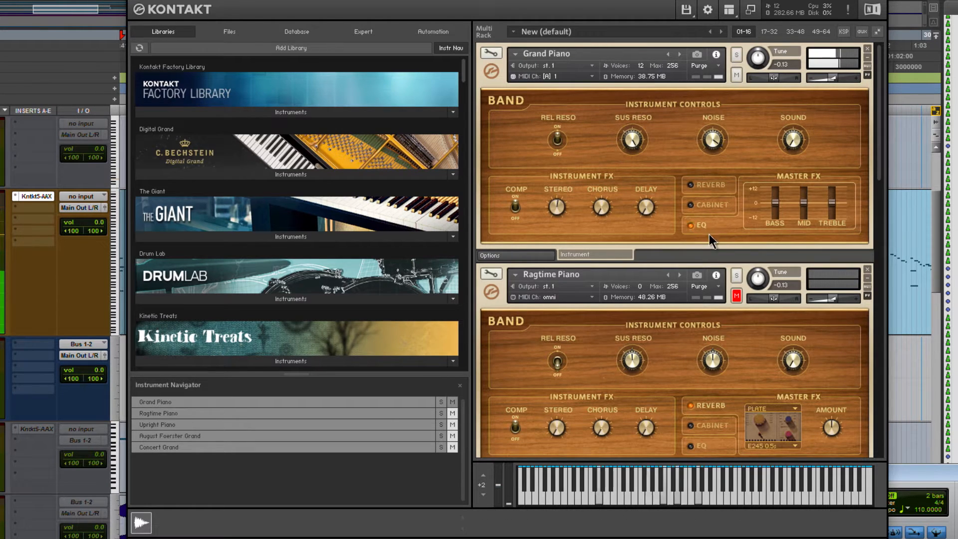
{"action": "left_click_drag", "start_coordinate": [774, 215], "coordinate": [784, 234]}
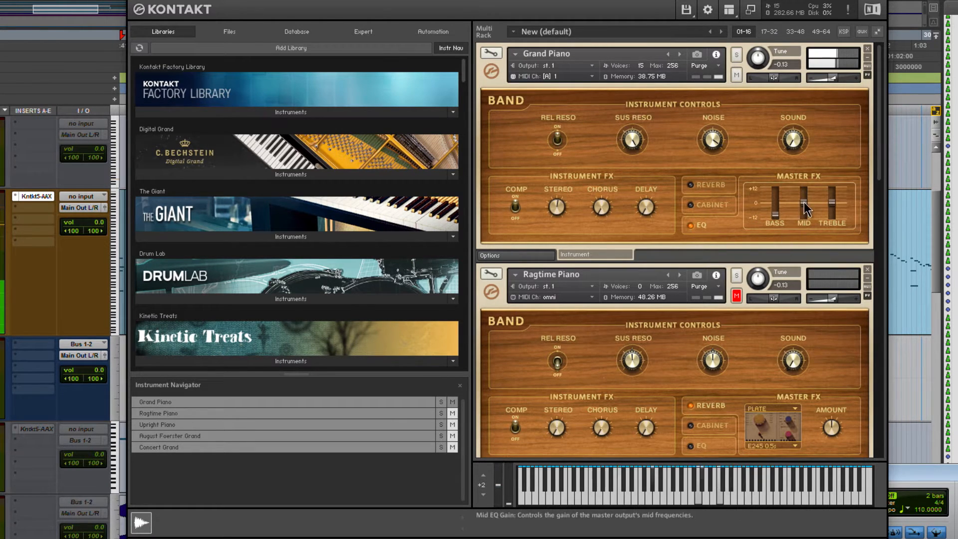
{"action": "left_click_drag", "start_coordinate": [830, 199], "coordinate": [832, 223]}
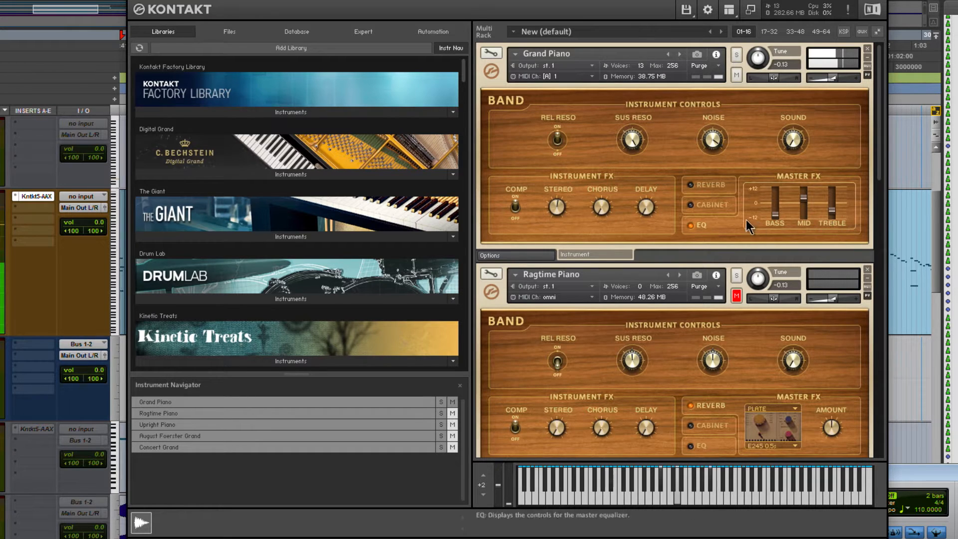
{"action": "left_click_drag", "start_coordinate": [776, 210], "coordinate": [779, 175]}
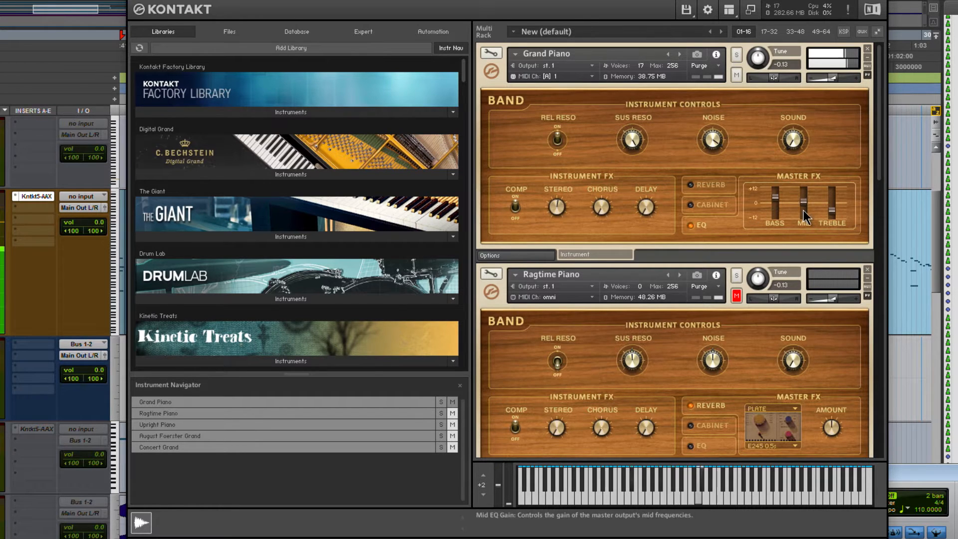
{"action": "left_click_drag", "start_coordinate": [829, 212], "coordinate": [773, 201]}
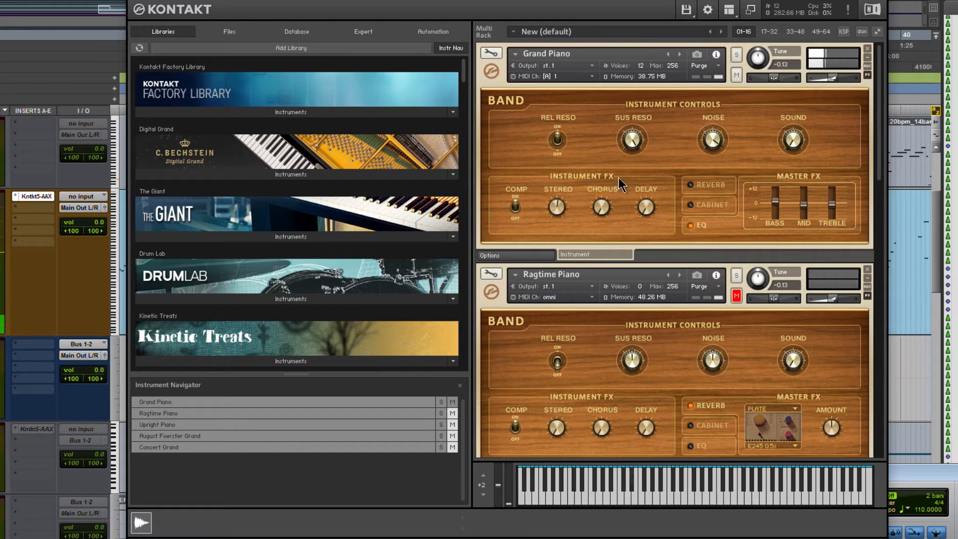
- Stop playback and show the options pages of the Grand Piano and the Ragtime Piano
{"action": "scroll", "coordinate": [708, 299], "scroll_direction": "down", "scroll_amount": 2}
{"action": "scroll", "coordinate": [709, 299], "scroll_direction": "up", "scroll_amount": 2}
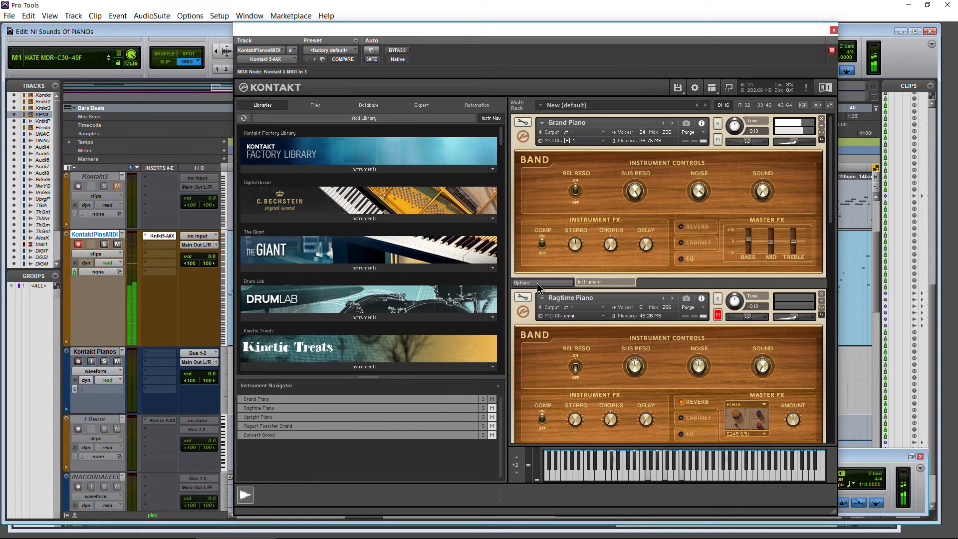
{"action": "left_click", "coordinate": [862, 453]}
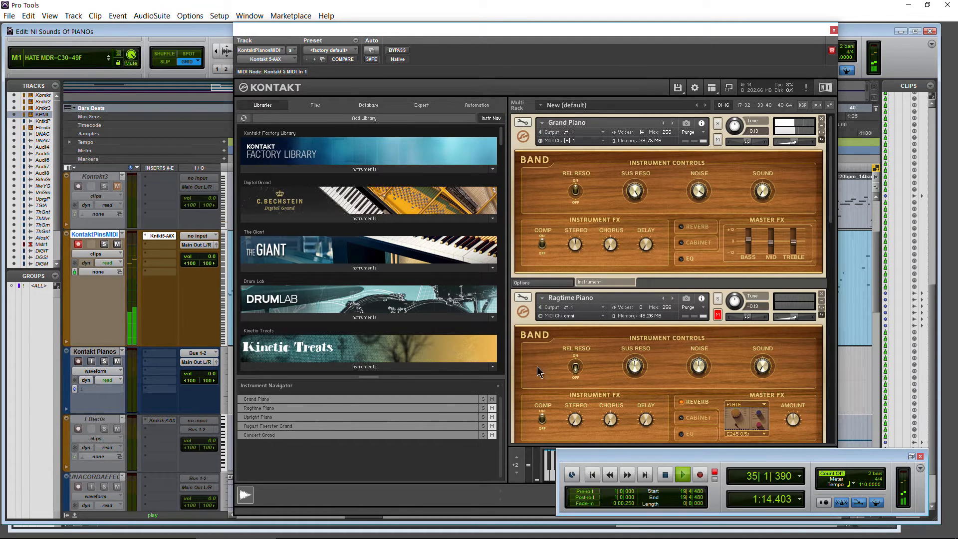
{"action": "left_click", "coordinate": [535, 283]}
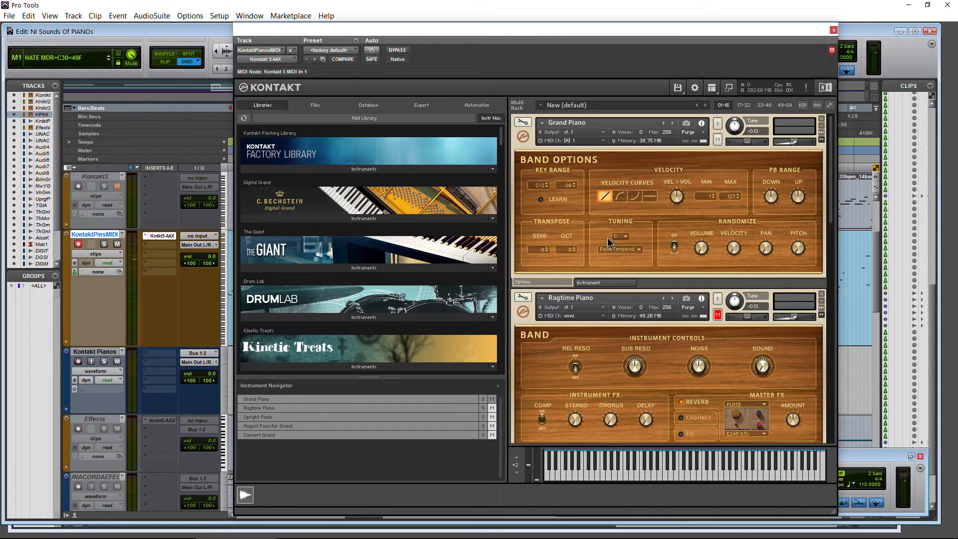
{"action": "scroll", "coordinate": [826, 222], "scroll_direction": "down", "scroll_amount": 3}
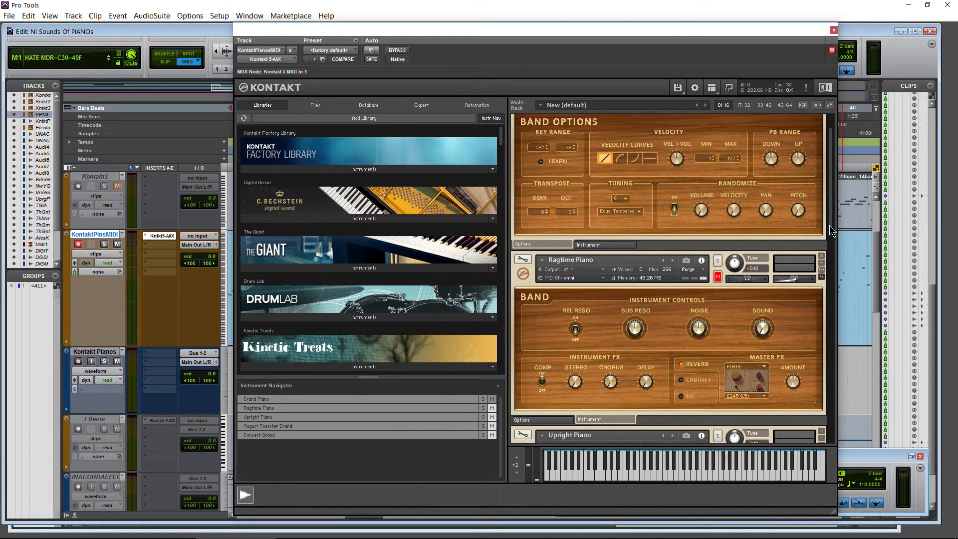
{"action": "left_click", "coordinate": [551, 368]}
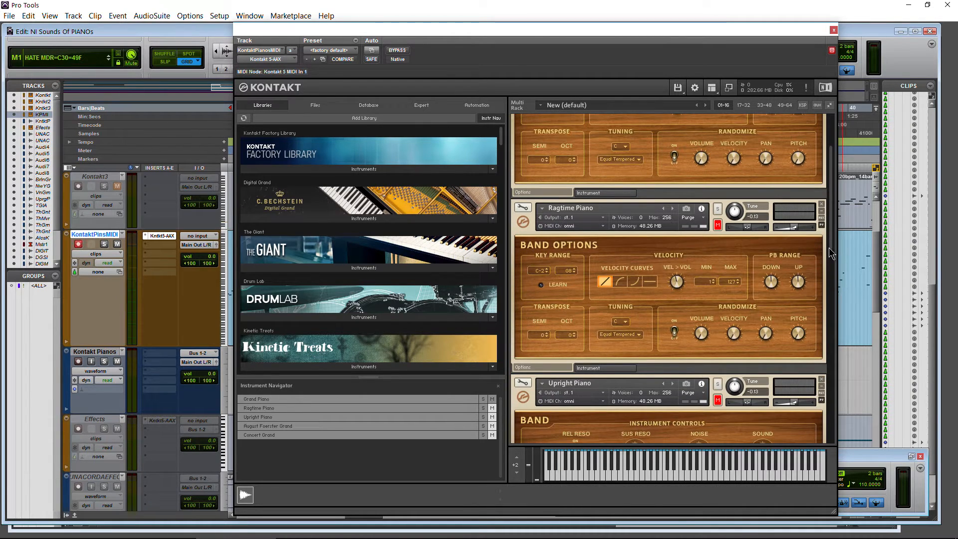
{"action": "left_click_drag", "start_coordinate": [830, 235], "coordinate": [830, 198]}
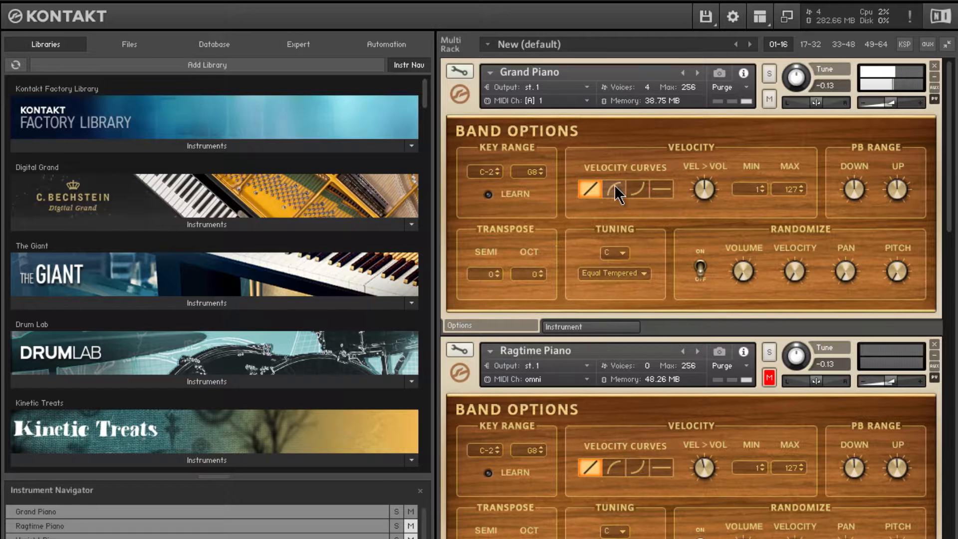
- Audition the Grand Piano's convex, concave and flat velocity curves during playback and restore the linear curve
{"action": "left_click", "coordinate": [615, 187]}
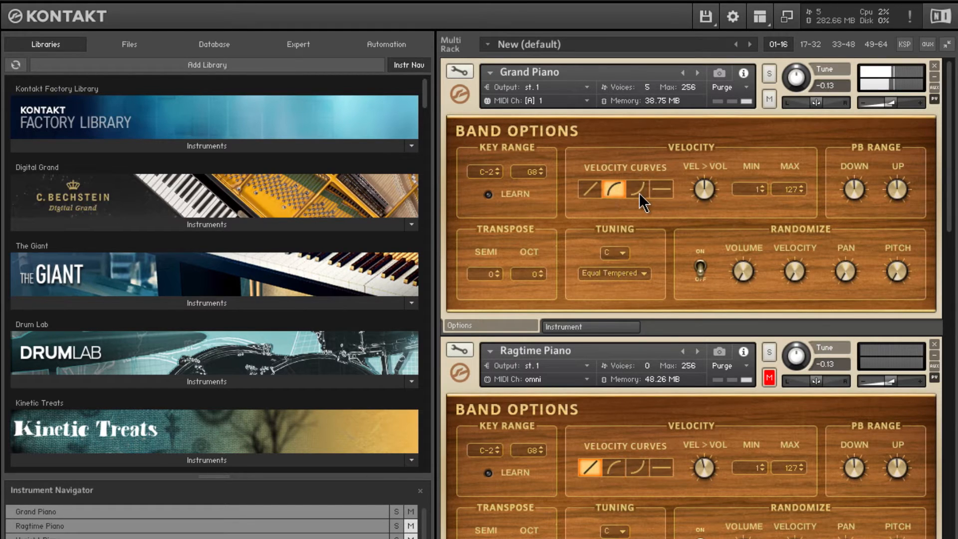
{"action": "left_click", "coordinate": [639, 192]}
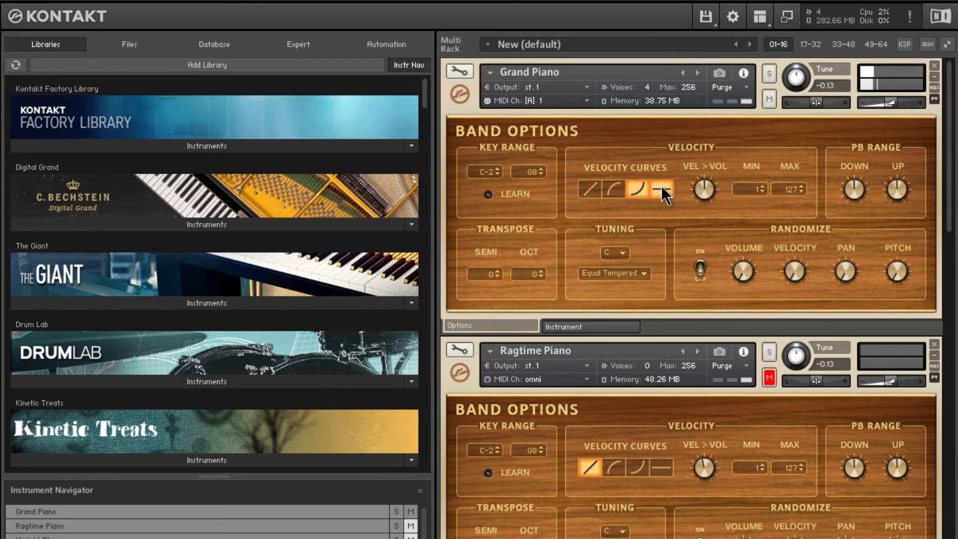
{"action": "left_click", "coordinate": [660, 190]}
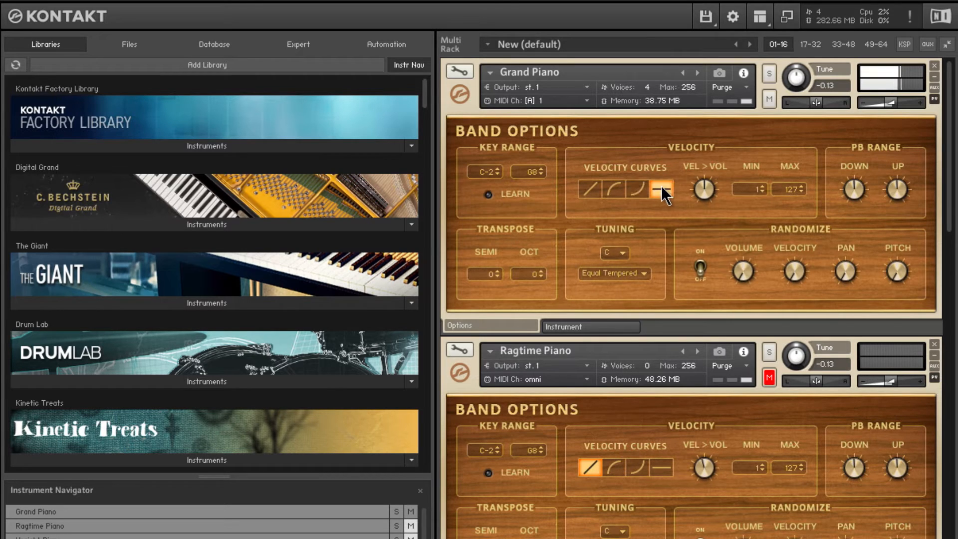
{"action": "left_click", "coordinate": [590, 190]}
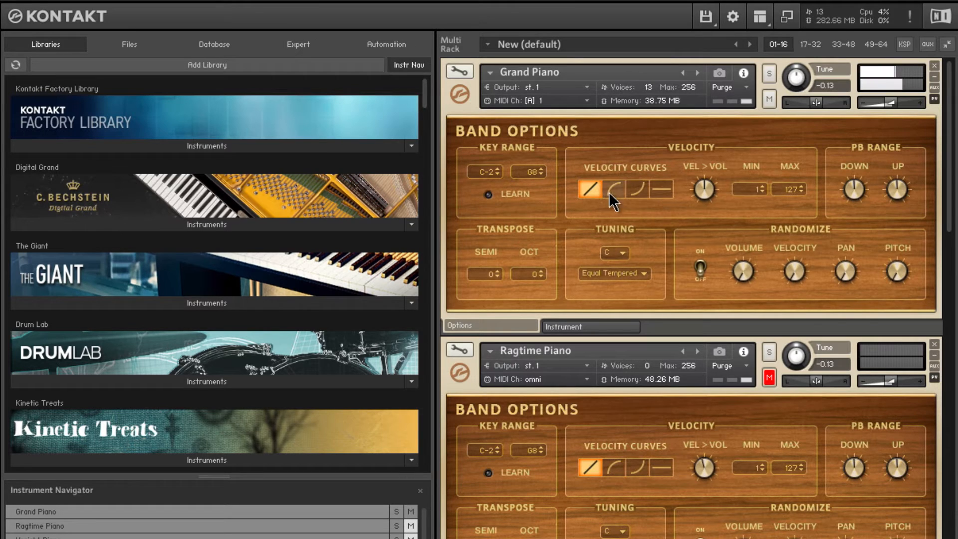
- Audition the Grand Piano's two exponential velocity curves and a minimum velocity of 127, restoring the linear curve and a minimum of 1
{"action": "left_click", "coordinate": [634, 190]}
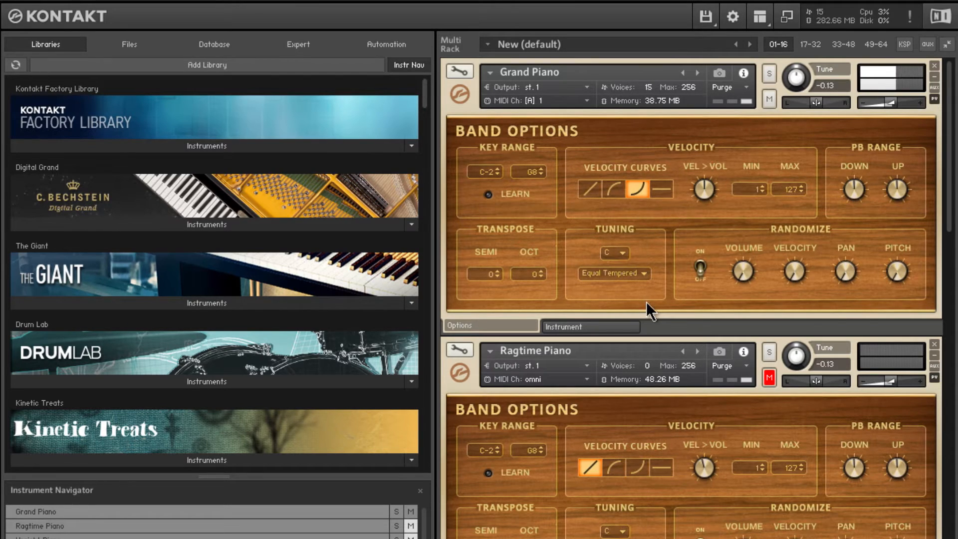
{"action": "left_click", "coordinate": [615, 189]}
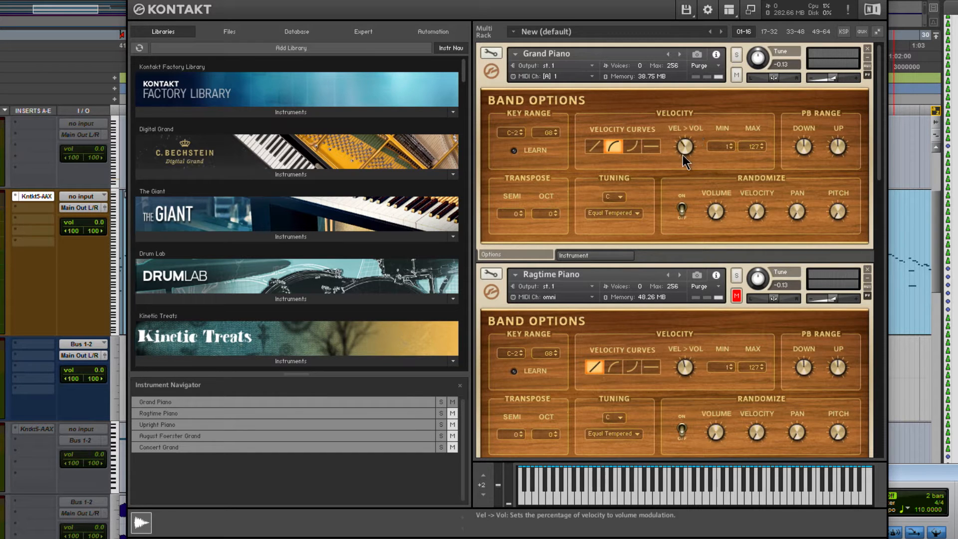
{"action": "left_click", "coordinate": [594, 147]}
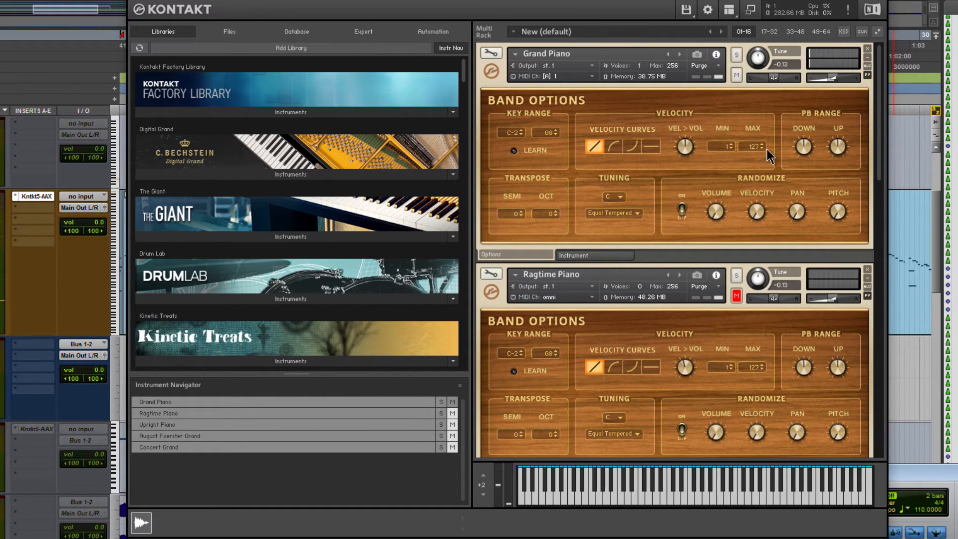
{"action": "left_click", "coordinate": [730, 144]}
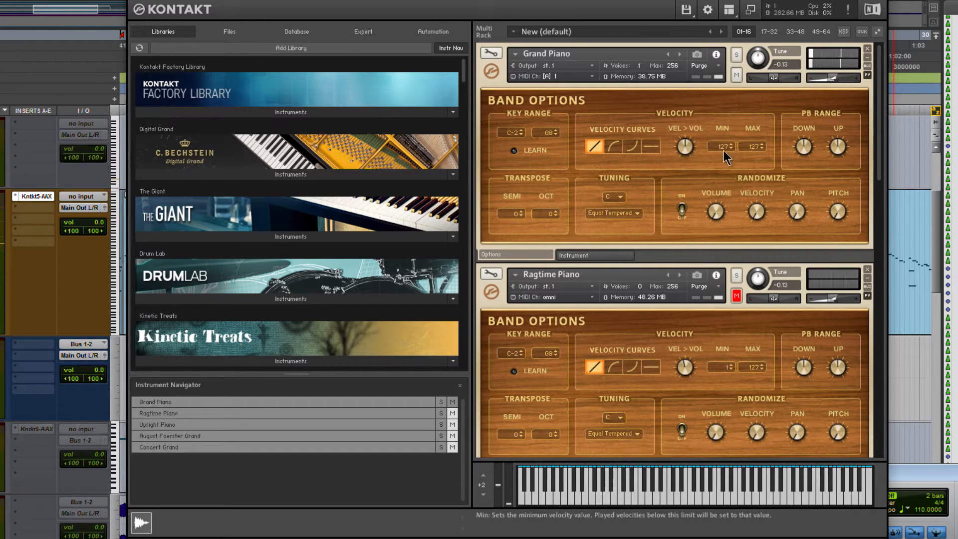
{"action": "left_click_drag", "start_coordinate": [723, 150], "coordinate": [726, 279]}
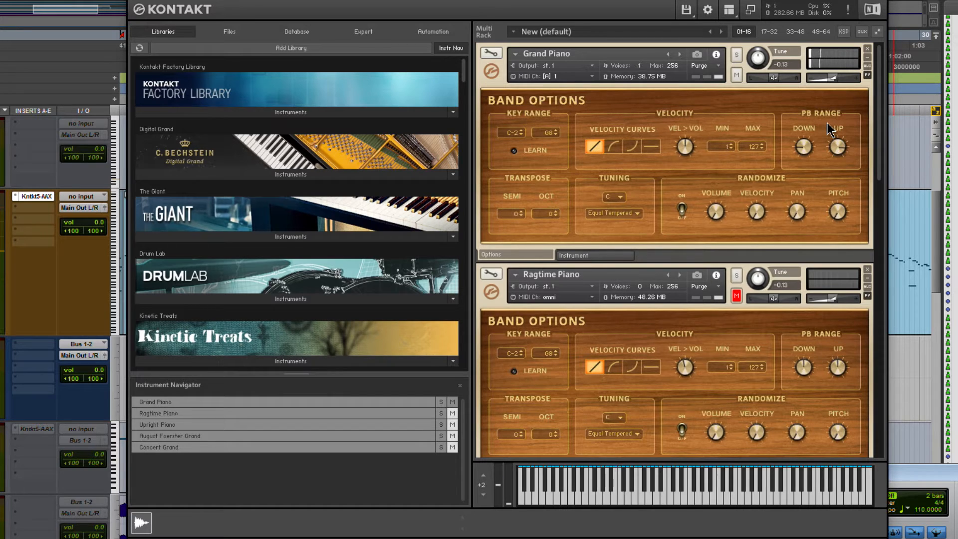
- Try small changes to the Grand Piano's downward and upward pitch bend ranges
{"action": "mouse_move", "coordinate": [803, 145]}
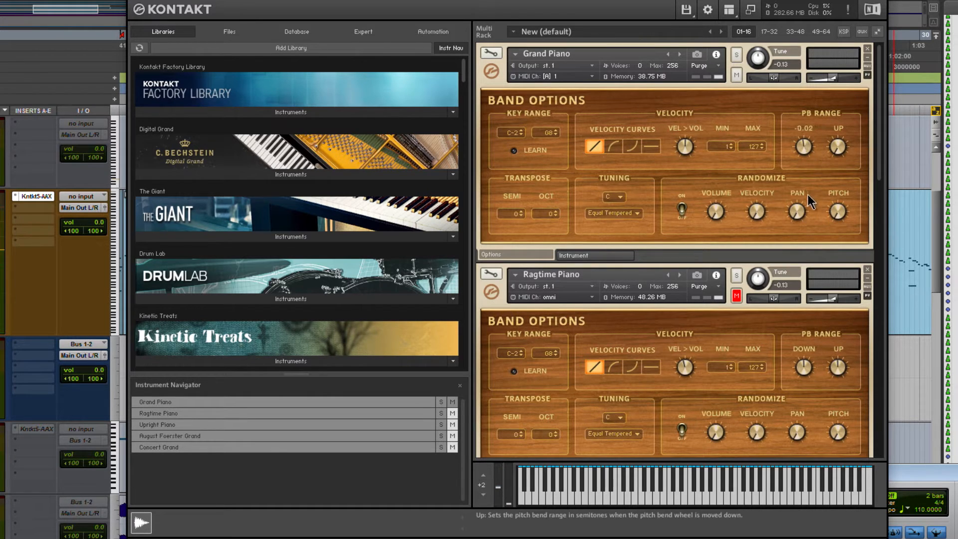
{"action": "left_click_drag", "start_coordinate": [807, 193], "coordinate": [810, 194]}
{"action": "left_click", "coordinate": [845, 138]}
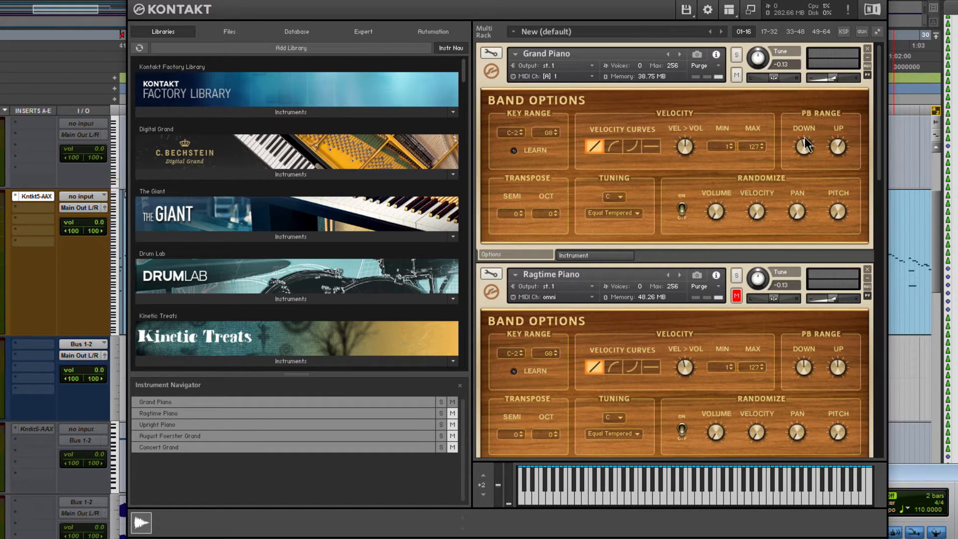
{"action": "left_click", "coordinate": [836, 148]}
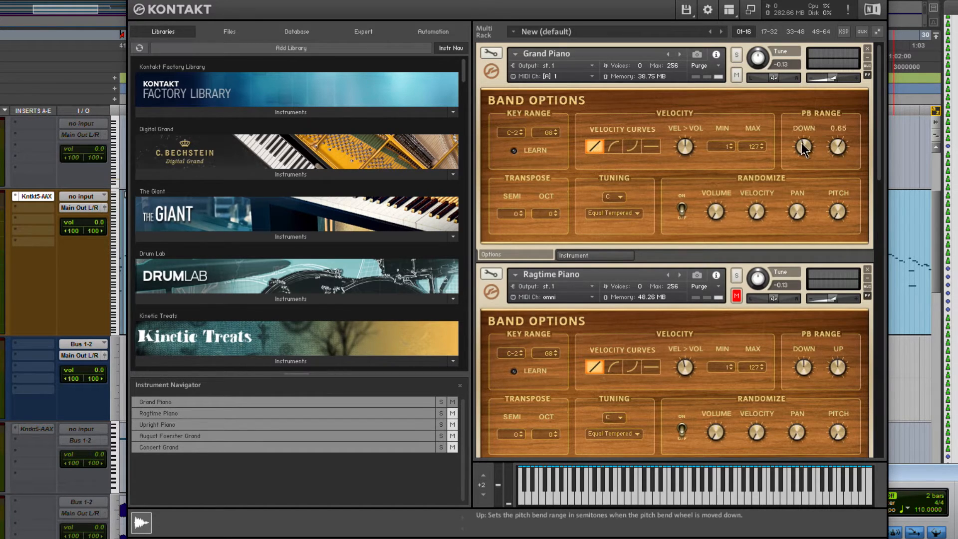
{"action": "left_click", "coordinate": [801, 143], "text": "ctrl"}
{"action": "left_click", "coordinate": [833, 151], "text": "ctrl"}
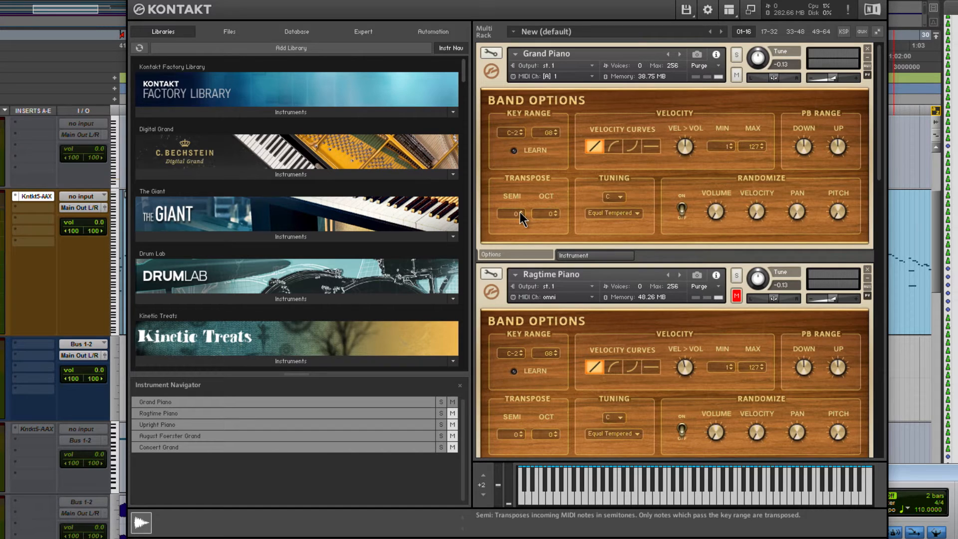
- Audition the Grand Piano transposed up to 7 semitones and return the semitone transposition to 0
{"action": "mouse_move", "coordinate": [514, 214]}
{"action": "left_mouse_down"}
{"action": "mouse_move", "coordinate": [521, 188]}
{"action": "mouse_move", "coordinate": [521, 201]}
{"action": "left_mouse_up"}
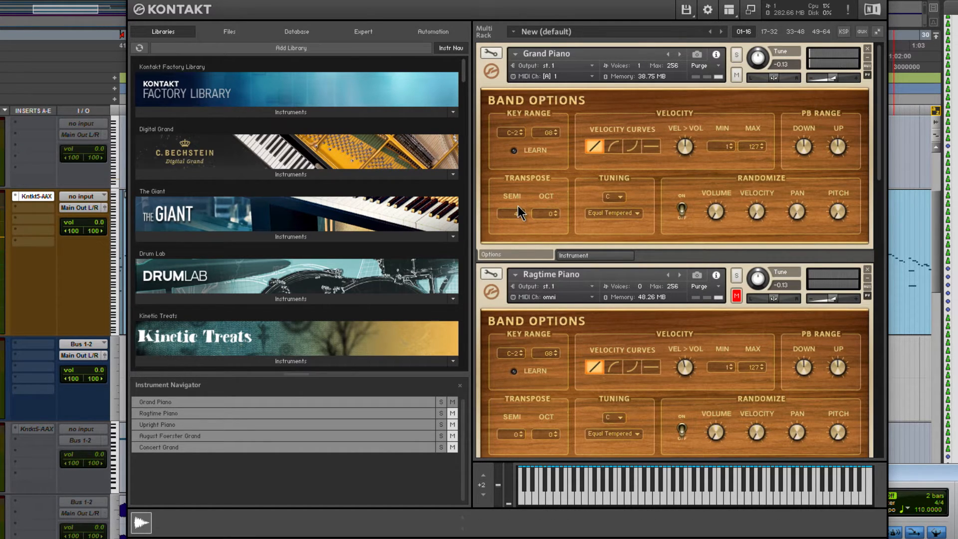
{"action": "left_click_drag", "start_coordinate": [519, 314], "coordinate": [536, 191]}
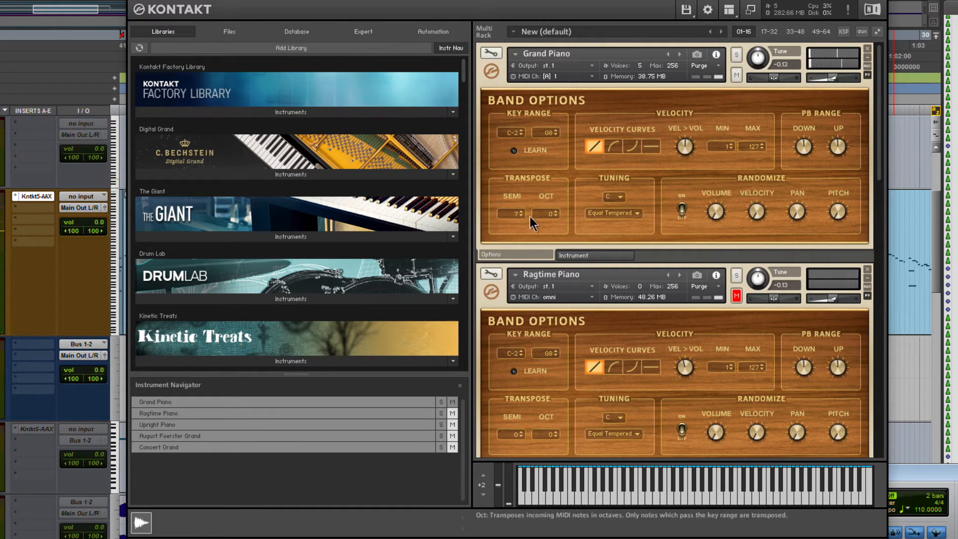
{"action": "left_click_drag", "start_coordinate": [515, 212], "coordinate": [517, 223]}
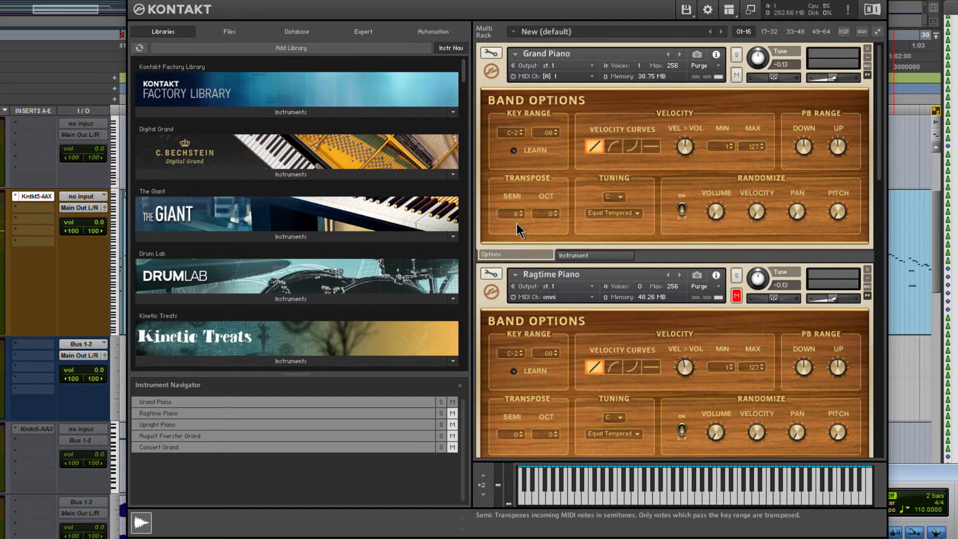
{"action": "left_click_drag", "start_coordinate": [522, 261], "coordinate": [521, 259]}
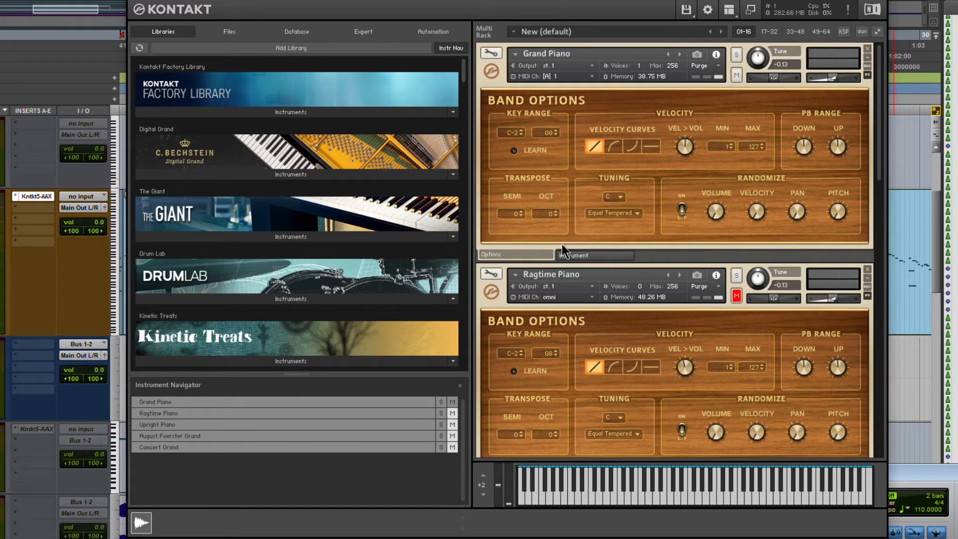
- Audition the Valotti and Quartertone tunings on the Grand Piano and restore Equal Tempered tuning
{"action": "left_click", "coordinate": [625, 212]}
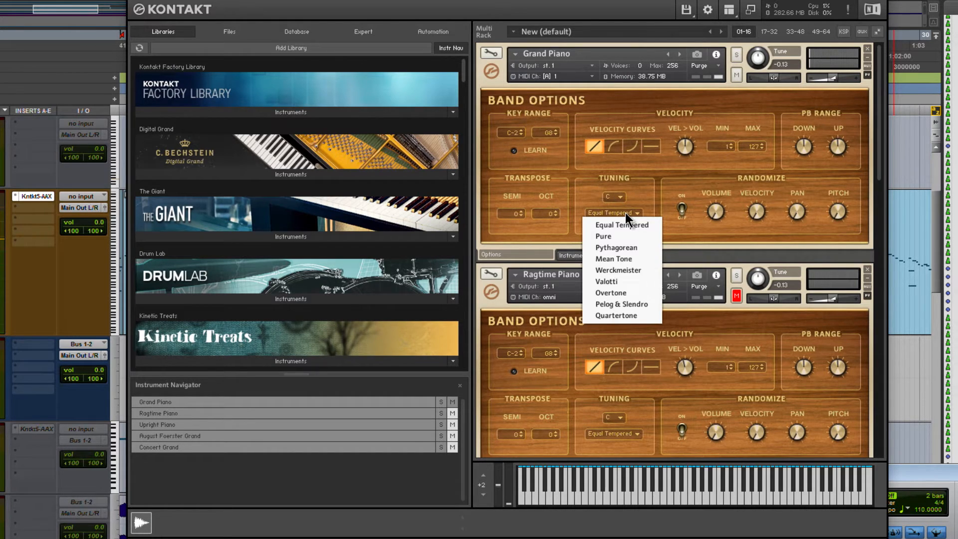
{"action": "left_click", "coordinate": [633, 281]}
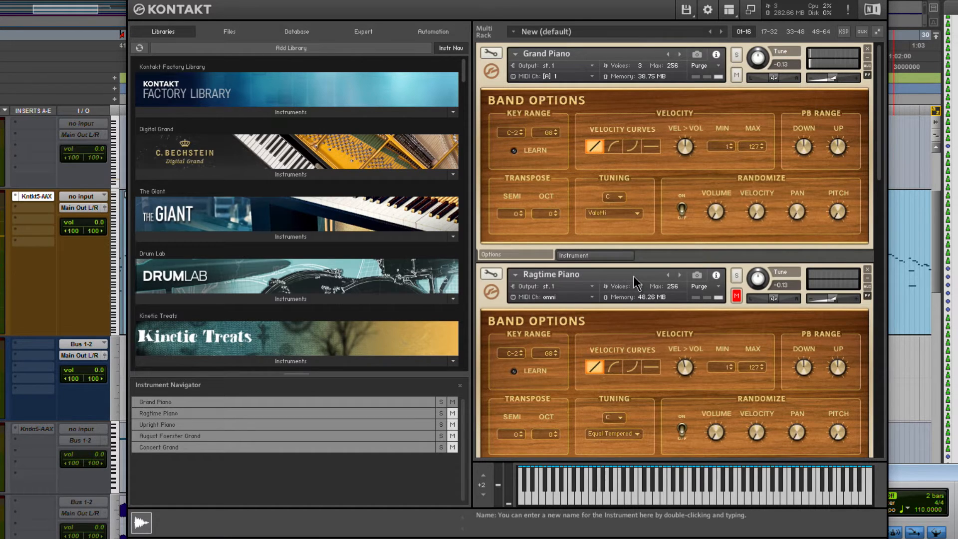
{"action": "left_click", "coordinate": [612, 213]}
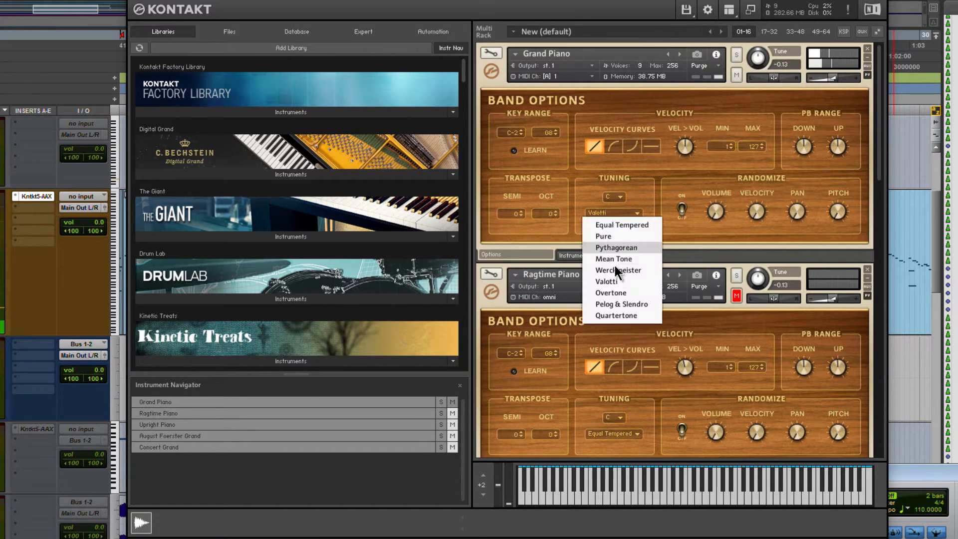
{"action": "left_click", "coordinate": [627, 316]}
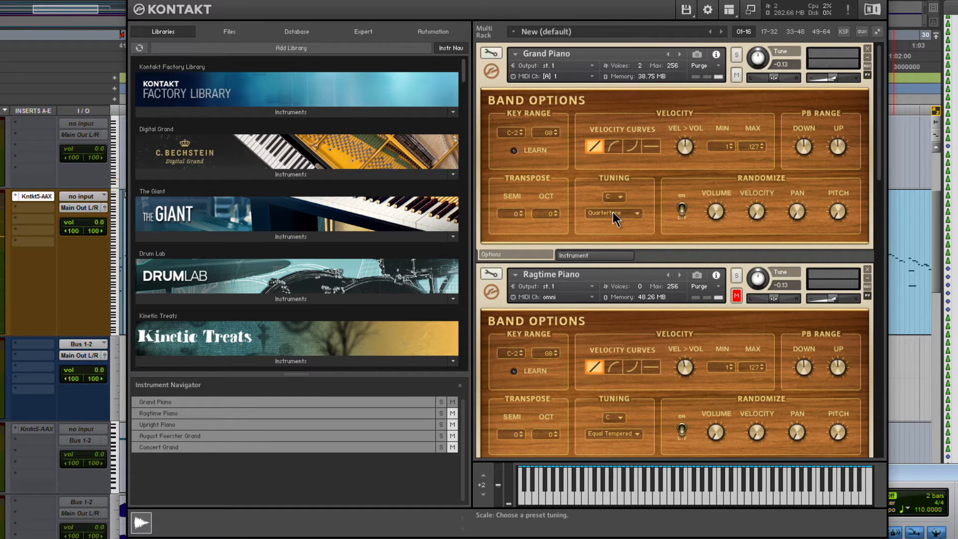
{"action": "left_click", "coordinate": [612, 212]}
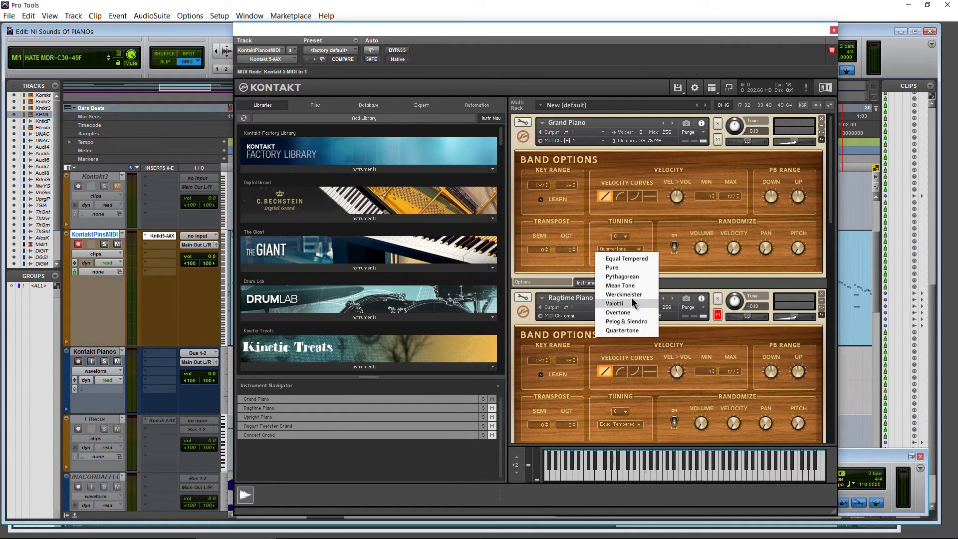
{"action": "left_click", "coordinate": [628, 258]}
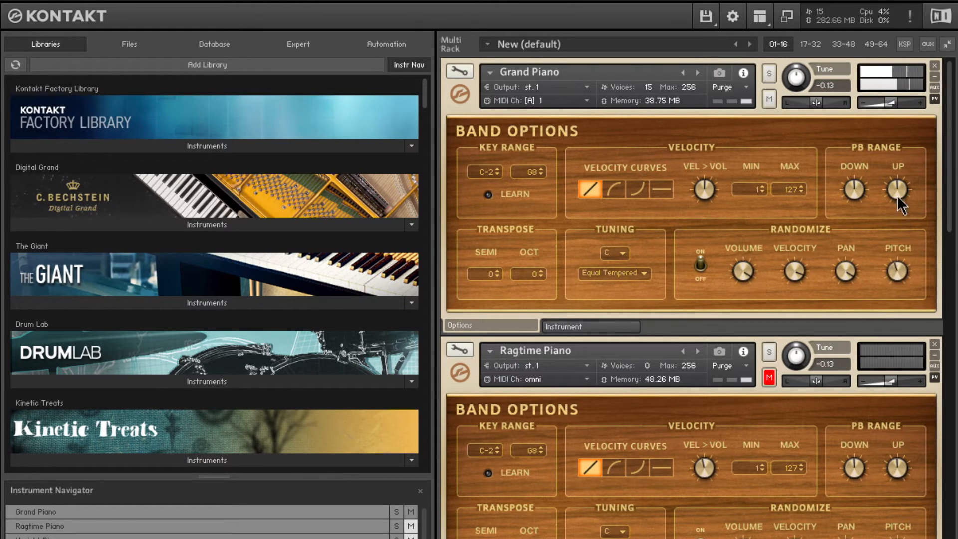
- Compare the Grand Piano with randomization off and on during playback, and lower its pitch randomization
{"action": "left_click", "coordinate": [701, 265]}
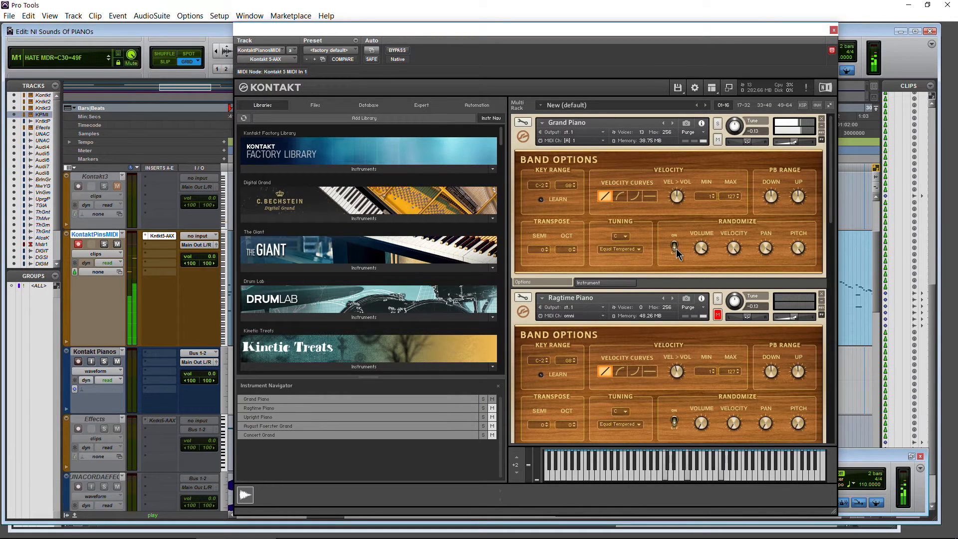
{"action": "left_click", "coordinate": [676, 249]}
{"action": "left_click_drag", "start_coordinate": [799, 251], "coordinate": [795, 379]}
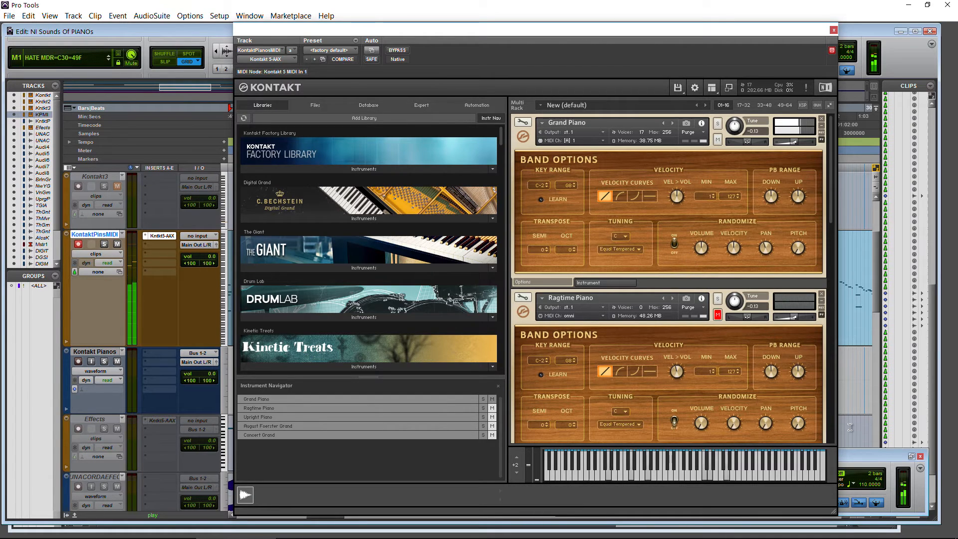
- Stop playback and show the Grand Piano's instrument page
{"action": "left_click", "coordinate": [859, 453]}
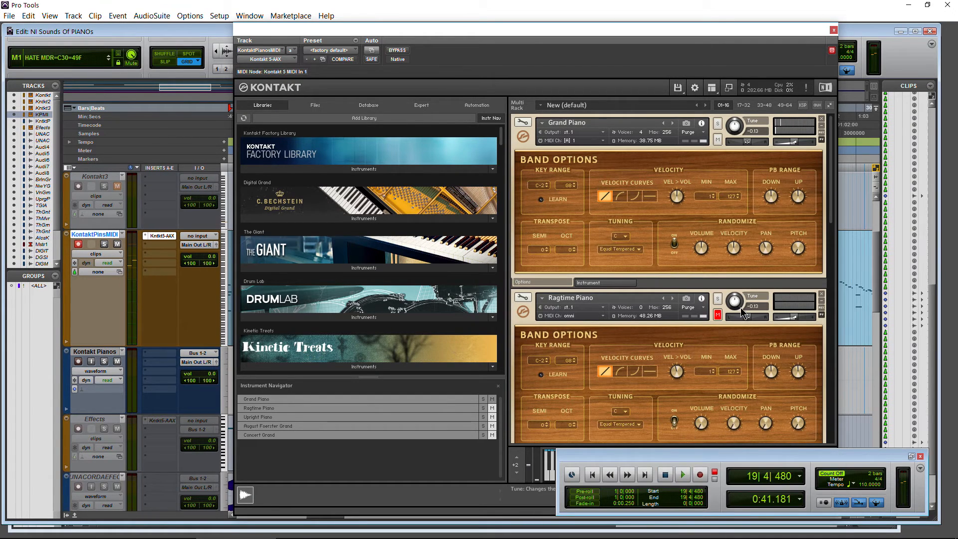
{"action": "left_click", "coordinate": [831, 208]}
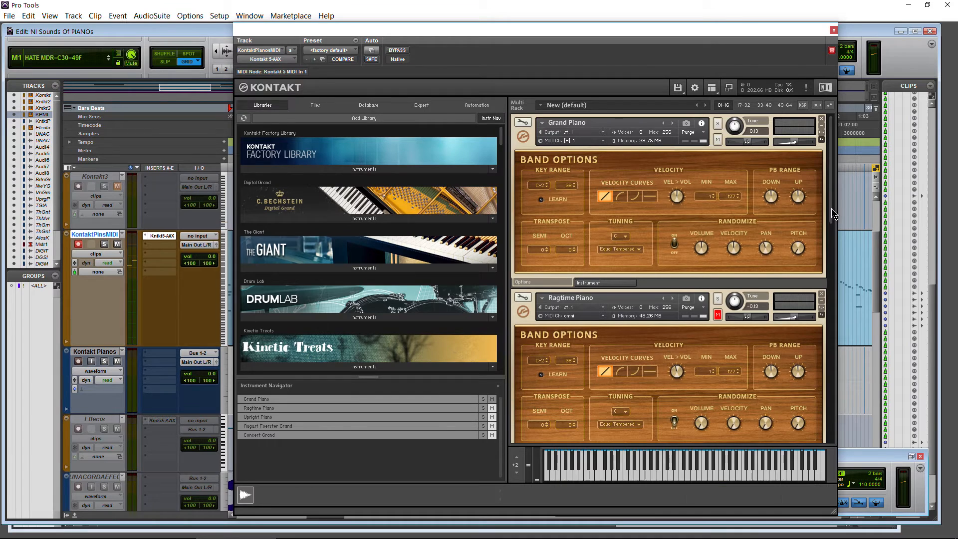
{"action": "left_click_drag", "start_coordinate": [831, 208], "coordinate": [823, 189]}
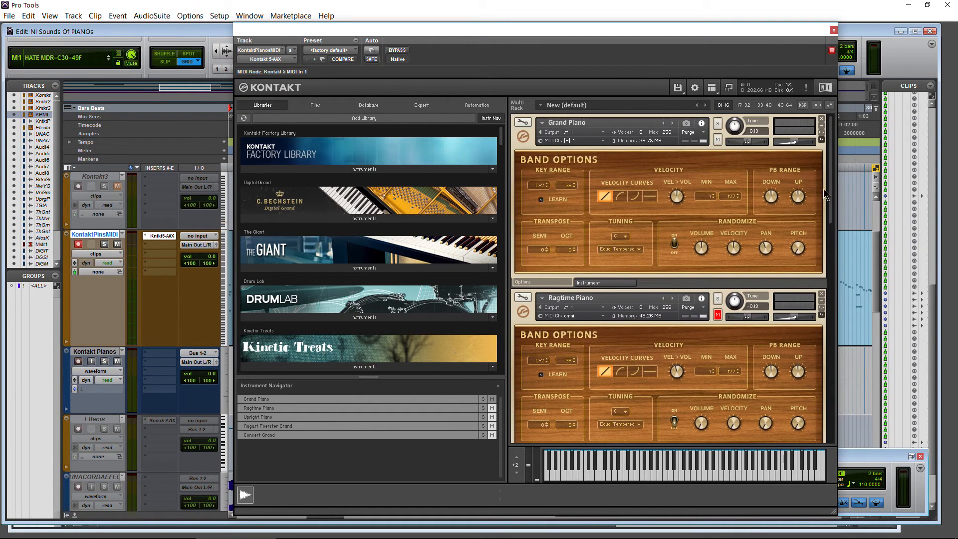
{"action": "left_click", "coordinate": [592, 283]}
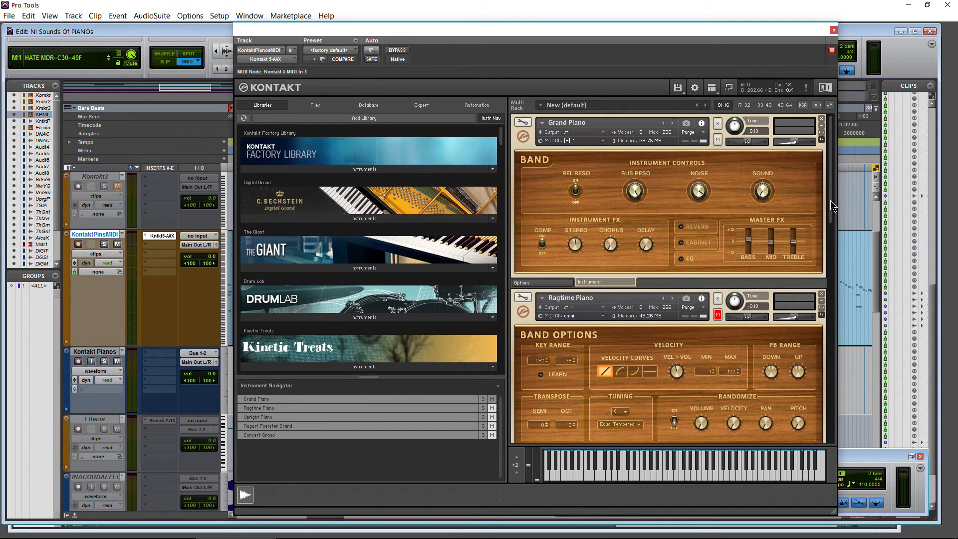
- Start playback with the Upright Piano in view and adjust its Sound control
{"action": "left_click_drag", "start_coordinate": [831, 194], "coordinate": [827, 285]}
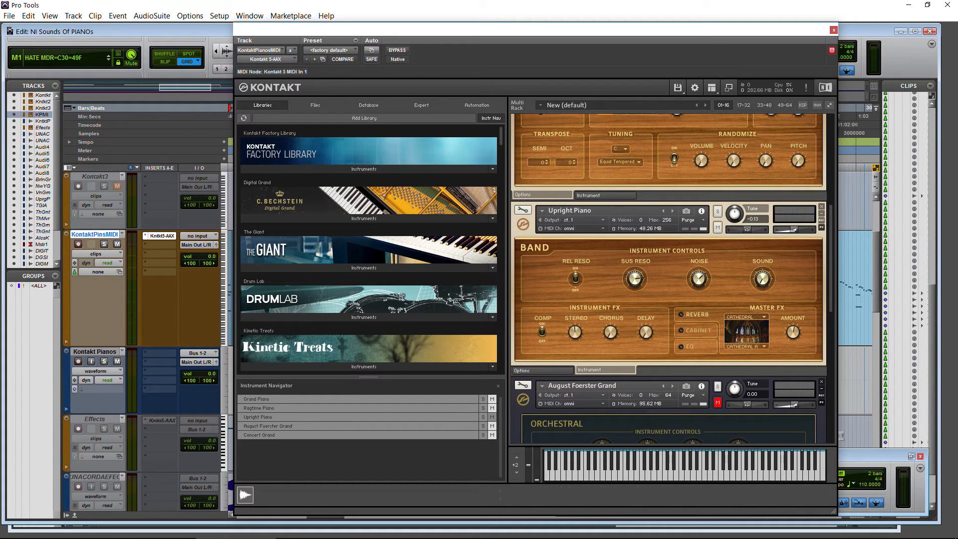
{"action": "left_click", "coordinate": [857, 458]}
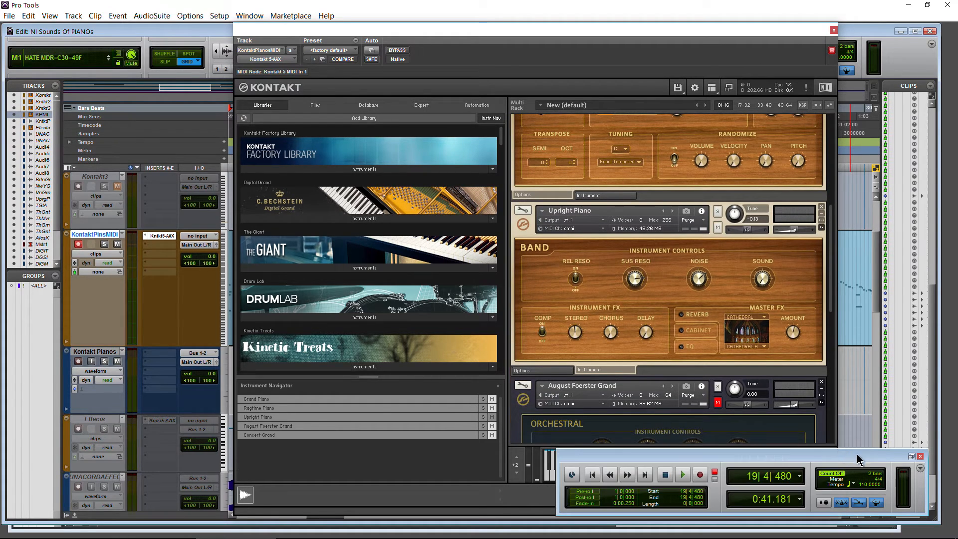
{"action": "left_click", "coordinate": [683, 475]}
{"action": "left_click", "coordinate": [762, 278]}
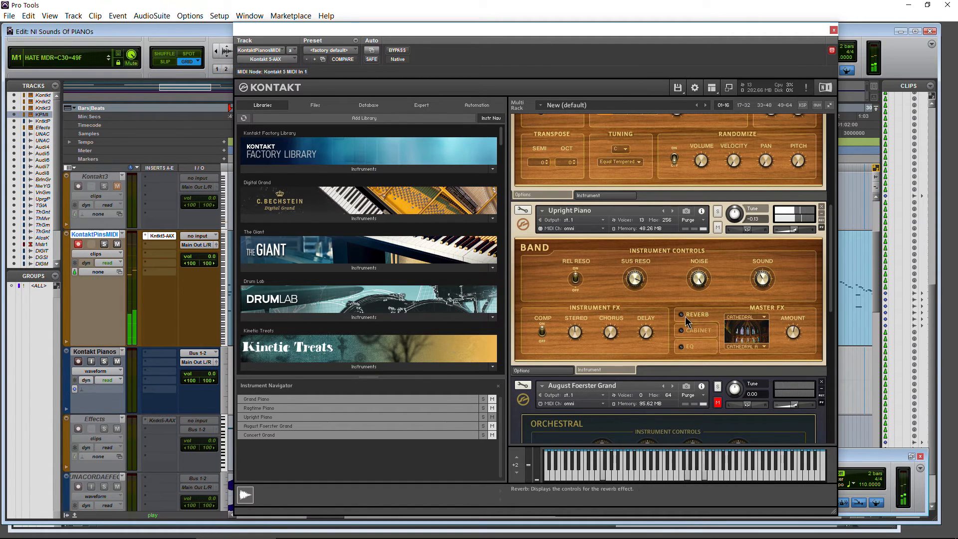
- Enable the Upright Piano's reverb, cabinet and EQ effects, show the EQ controls and readjust the Sound control
{"action": "left_click", "coordinate": [682, 344]}
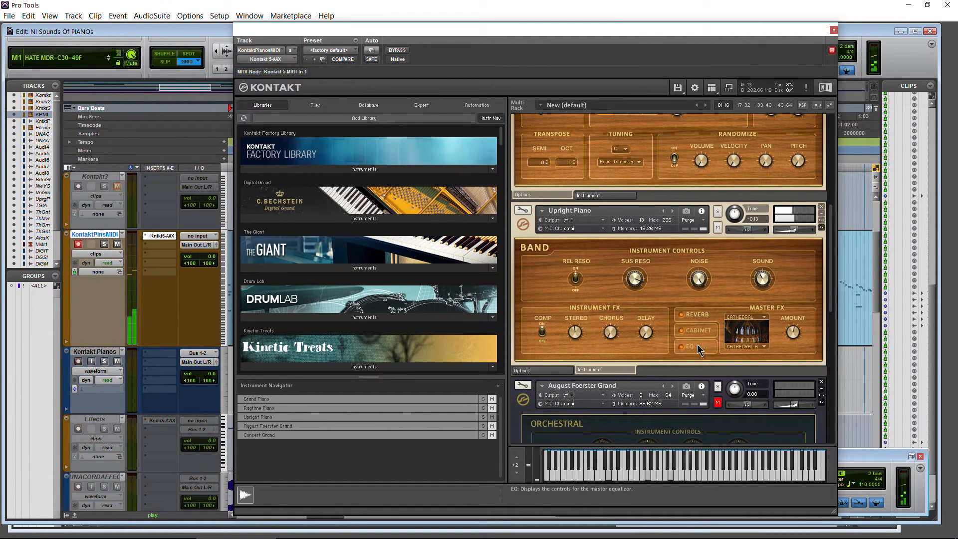
{"action": "left_click", "coordinate": [694, 346]}
{"action": "left_click_drag", "start_coordinate": [763, 271], "coordinate": [763, 292]}
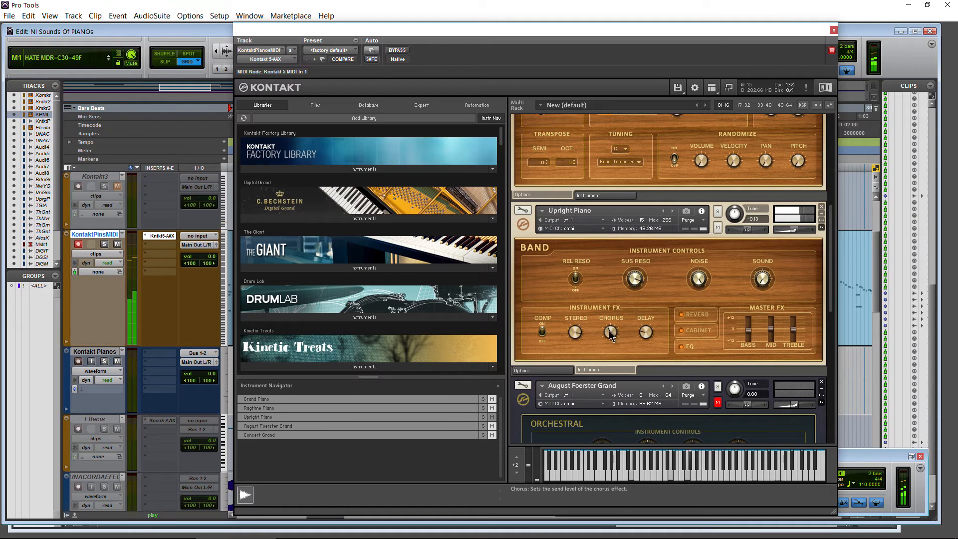
- Select the positive exponential velocity curve and switch on randomization in the Upright Piano's options
{"action": "left_click", "coordinate": [540, 370]}
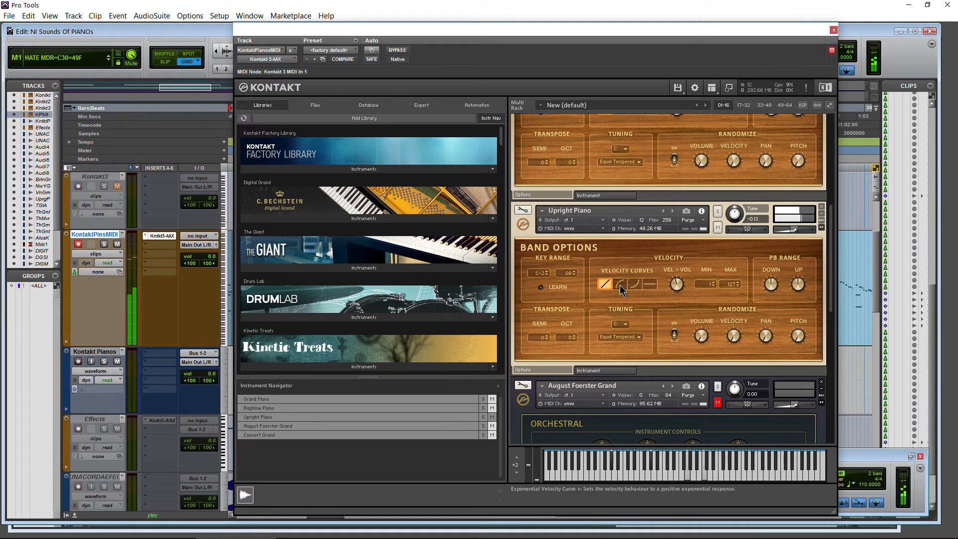
{"action": "left_click", "coordinate": [620, 284]}
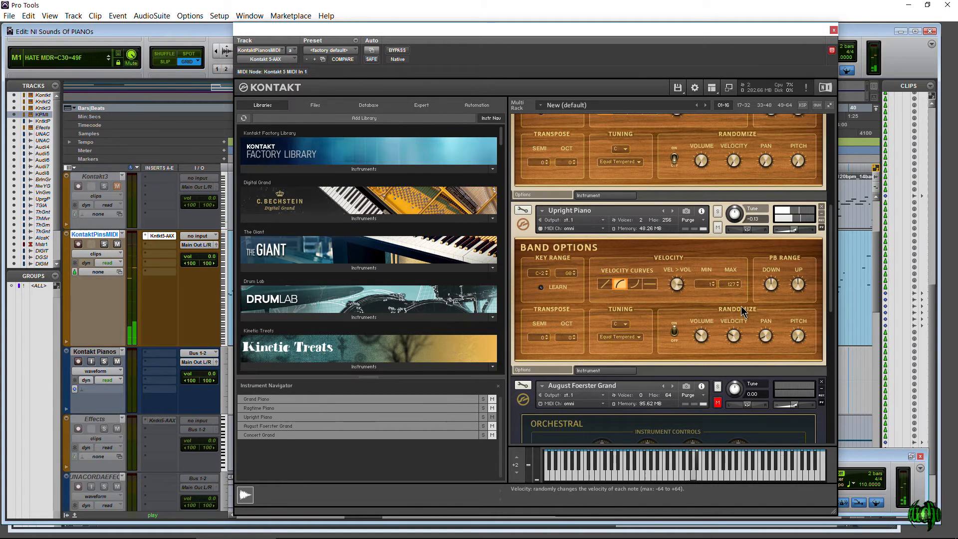
- Stop playback and mute the Upright Piano
{"action": "left_click", "coordinate": [844, 455]}
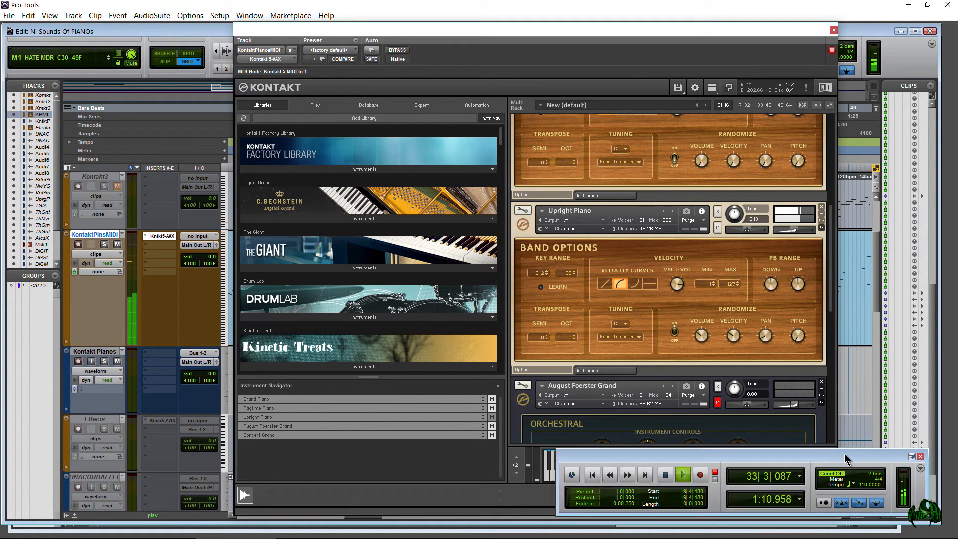
{"action": "left_click", "coordinate": [717, 227]}
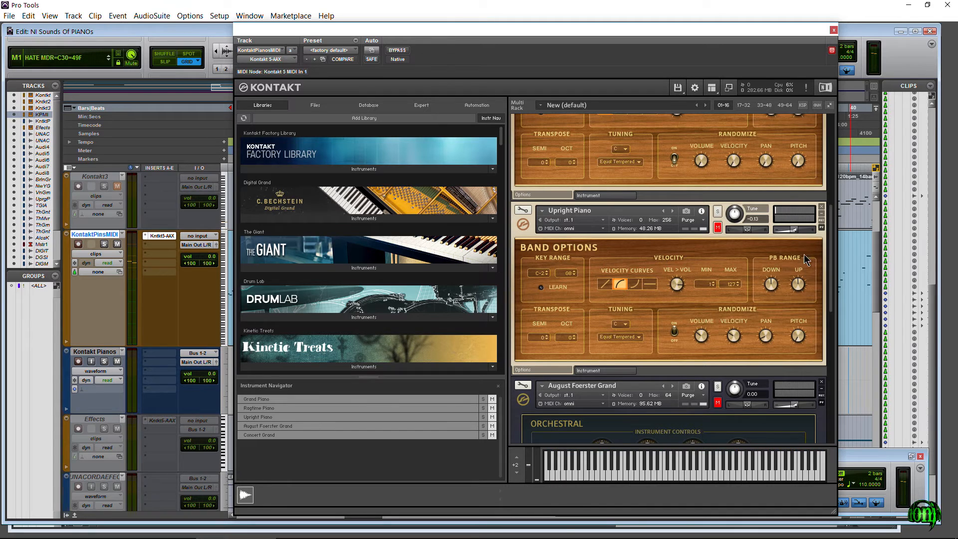
- Unmute the August Foerster Grand
{"action": "left_click_drag", "start_coordinate": [831, 240], "coordinate": [831, 322]}
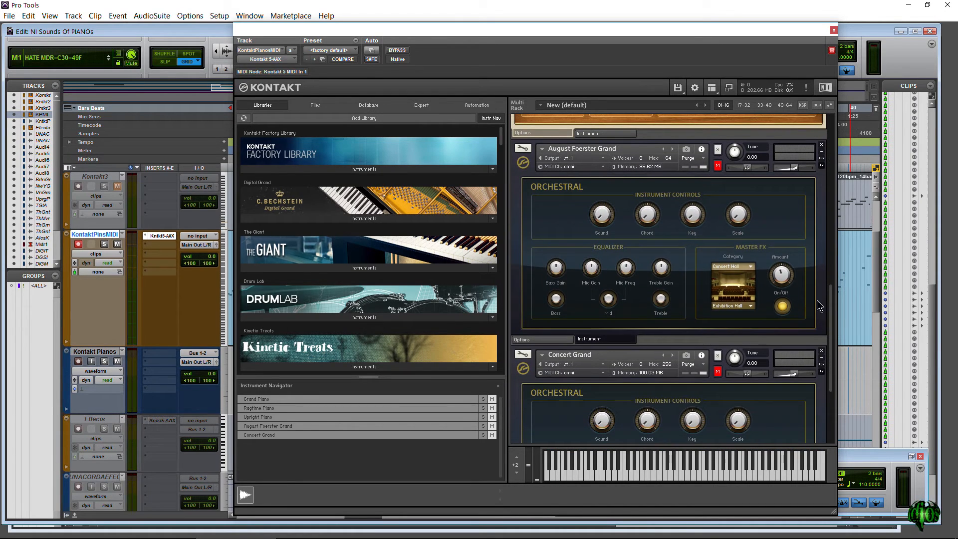
{"action": "left_click", "coordinate": [718, 167]}
{"action": "left_click_drag", "start_coordinate": [831, 330], "coordinate": [834, 357]}
{"action": "left_click", "coordinate": [718, 196]}
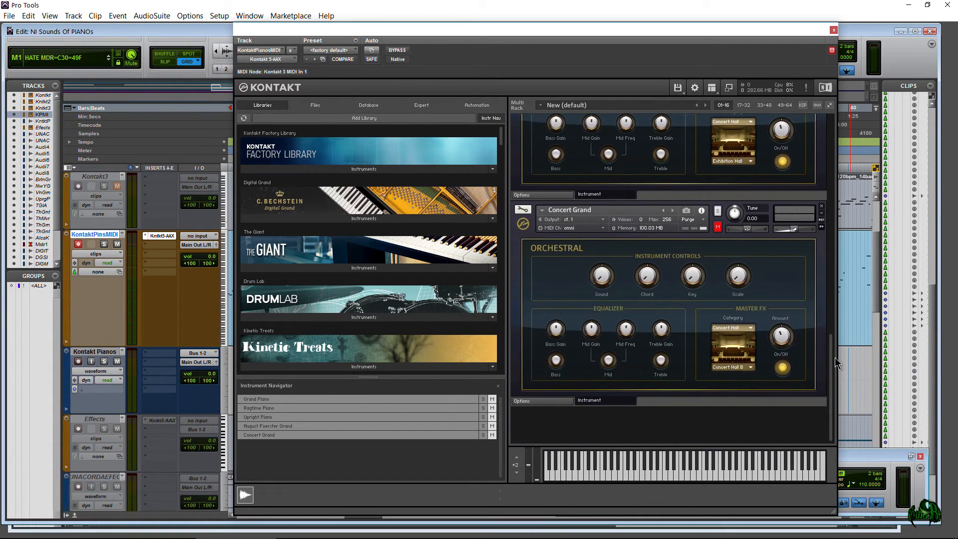
- Unmute the Concert Grand, start playback and sweep its Sound control, leaving it at a low setting
{"action": "left_click", "coordinate": [882, 468]}
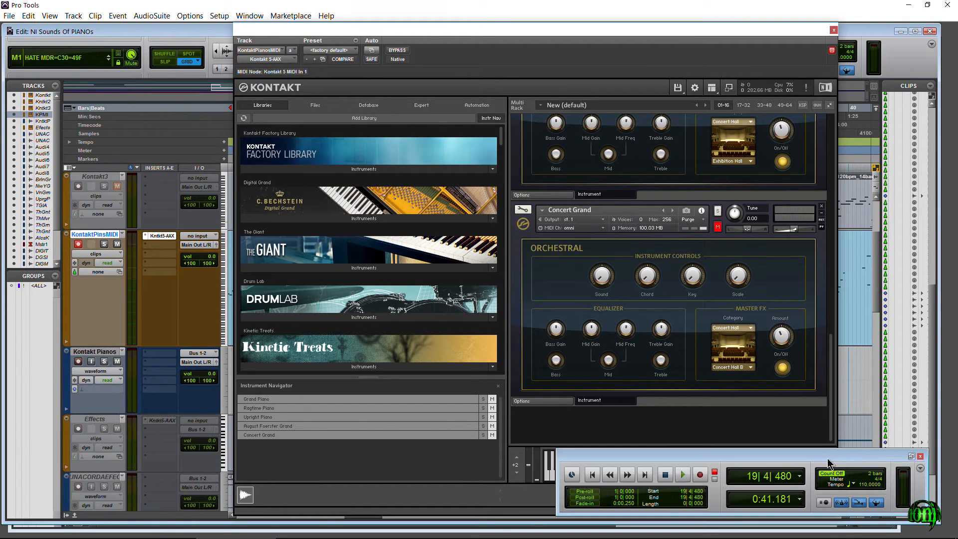
{"action": "key", "text": "space"}
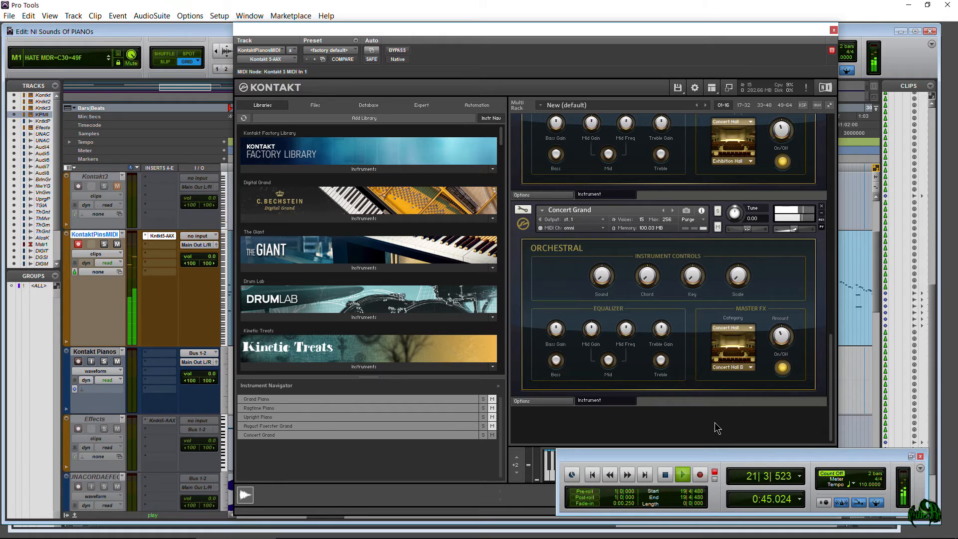
{"action": "left_click", "coordinate": [676, 440]}
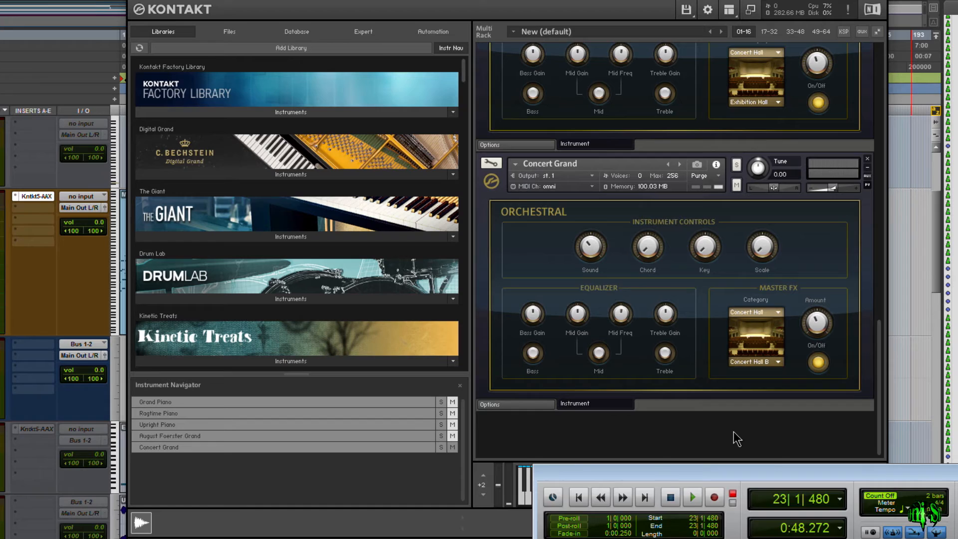
{"action": "left_click", "coordinate": [733, 439]}
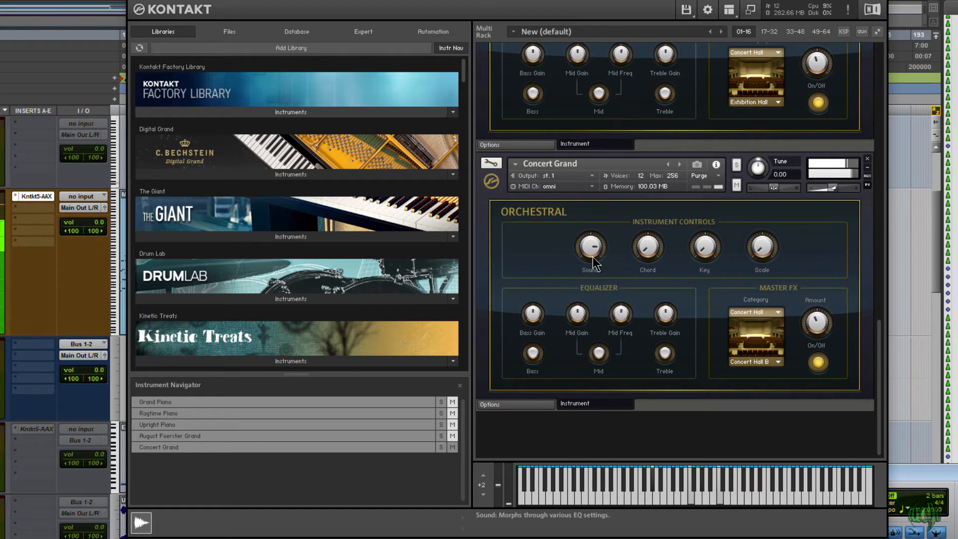
{"action": "left_click_drag", "start_coordinate": [592, 246], "coordinate": [590, 272]}
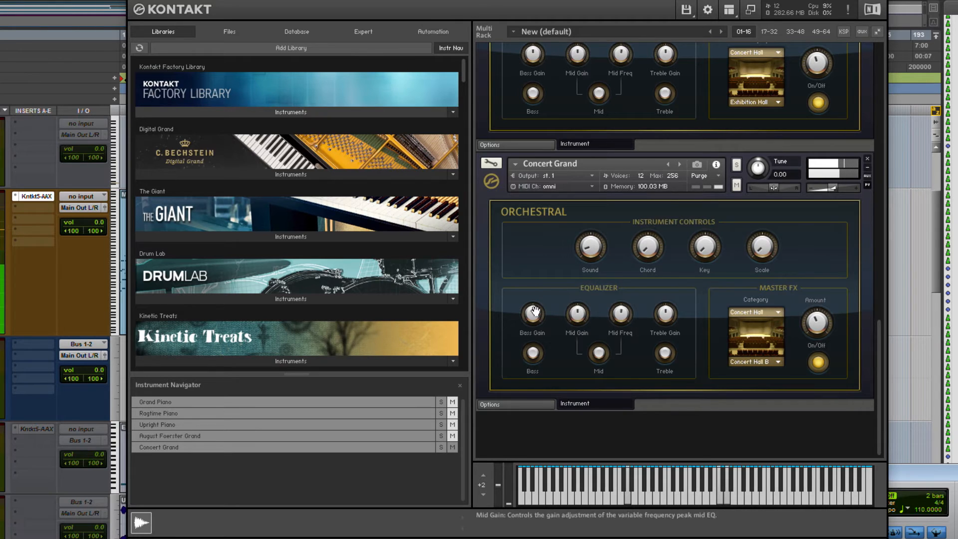
- Adjust the Concert Grand's Bass Gain and switch on the bass, mid and treble EQ bands
{"action": "left_click_drag", "start_coordinate": [532, 317], "coordinate": [532, 331]}
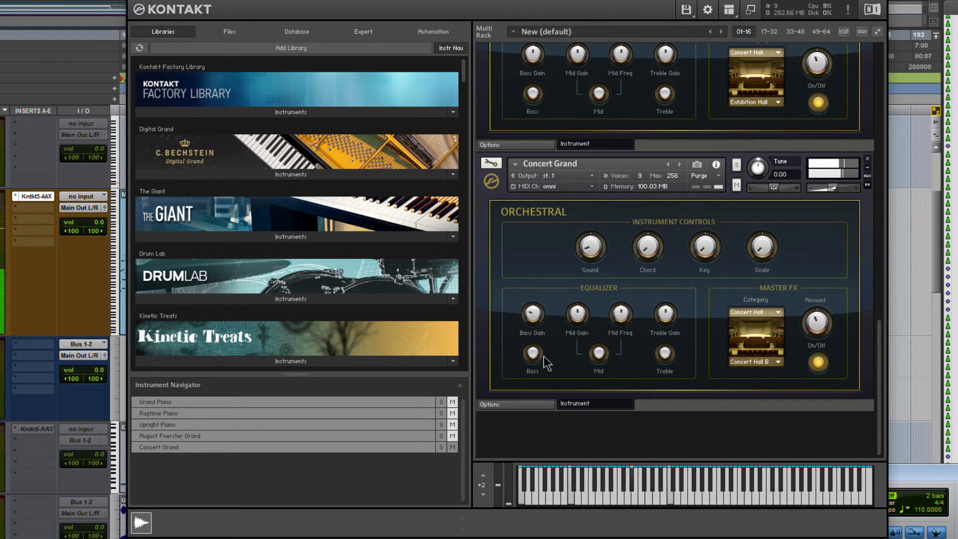
{"action": "left_click", "coordinate": [533, 353]}
{"action": "left_click", "coordinate": [598, 353]}
{"action": "left_click", "coordinate": [664, 353]}
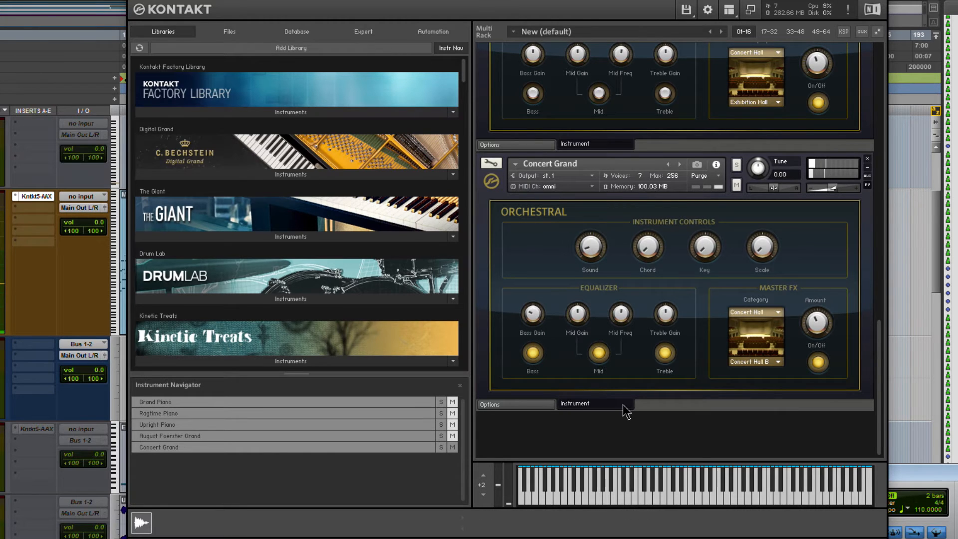
{"action": "left_click", "coordinate": [599, 354]}
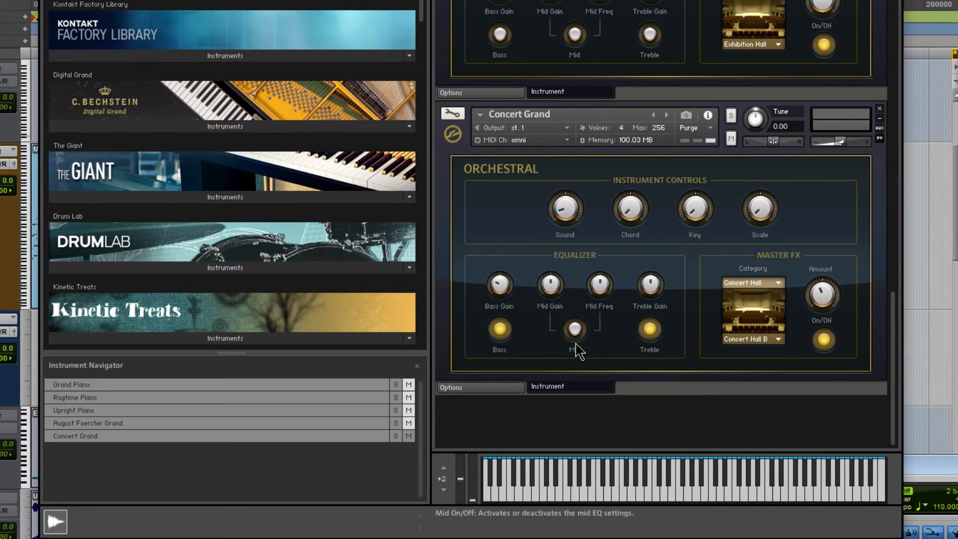
{"action": "left_click", "coordinate": [575, 331]}
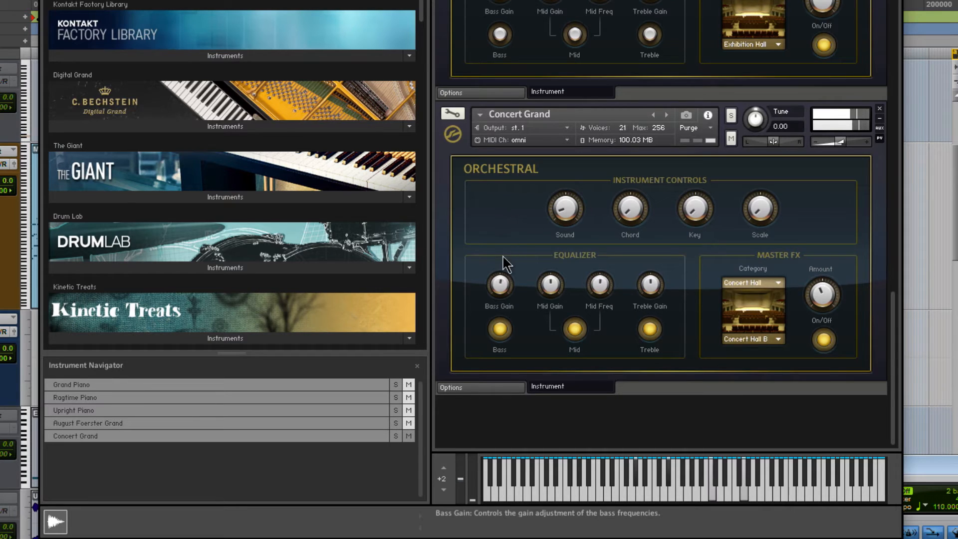
- Adjust the Concert Grand's EQ gains and mid frequency, and switch off the bass, mid and treble bands
{"action": "left_click_drag", "start_coordinate": [553, 230], "coordinate": [601, 331]}
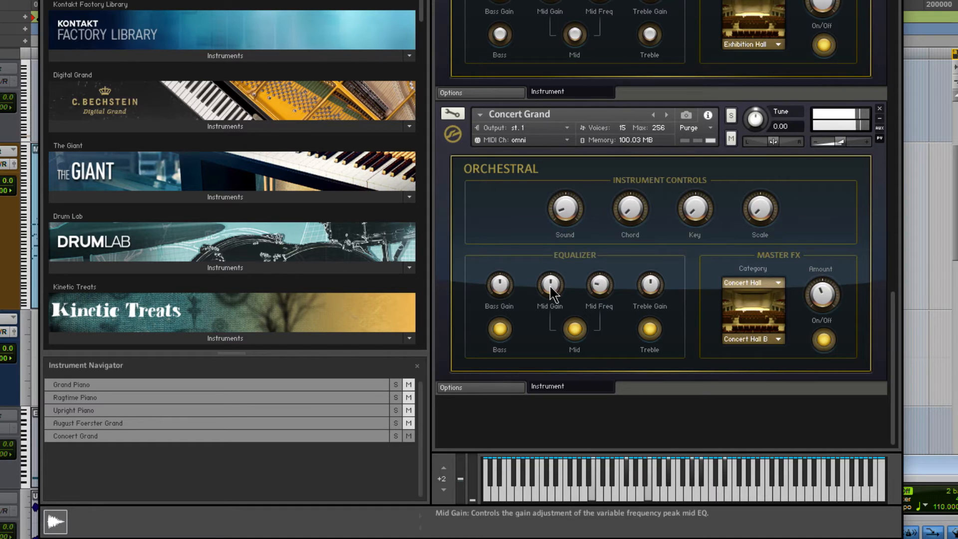
{"action": "left_click_drag", "start_coordinate": [591, 297], "coordinate": [605, 259]}
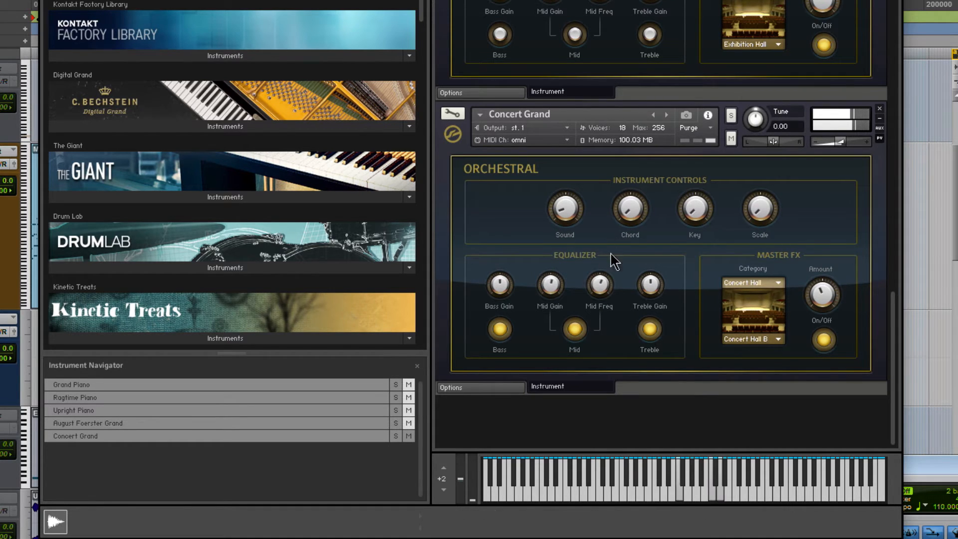
{"action": "left_click", "coordinate": [649, 330]}
{"action": "left_click", "coordinate": [499, 329]}
{"action": "left_click", "coordinate": [575, 329]}
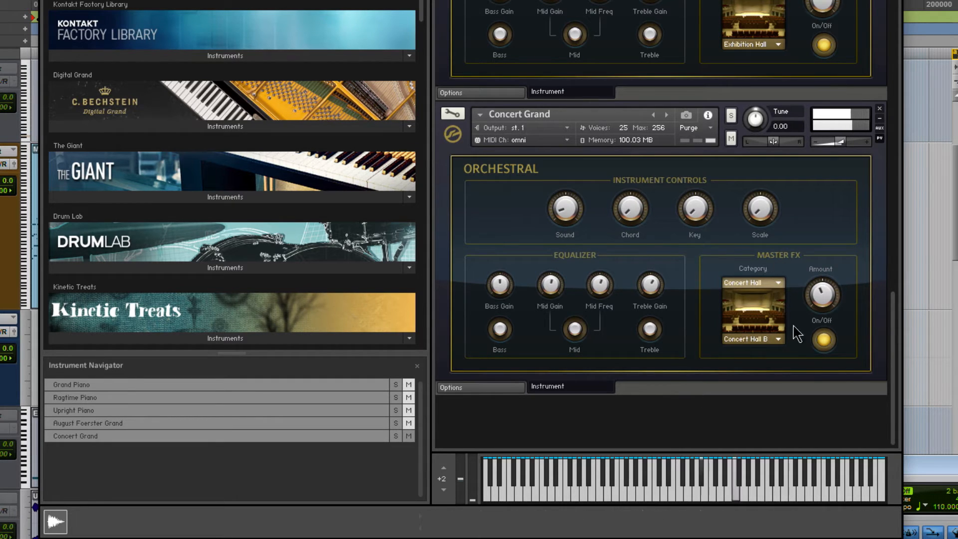
- Try the Room reverb category with the Music Studio preset and raise the Concert Grand's Master FX amount
{"action": "left_click", "coordinate": [758, 282]}
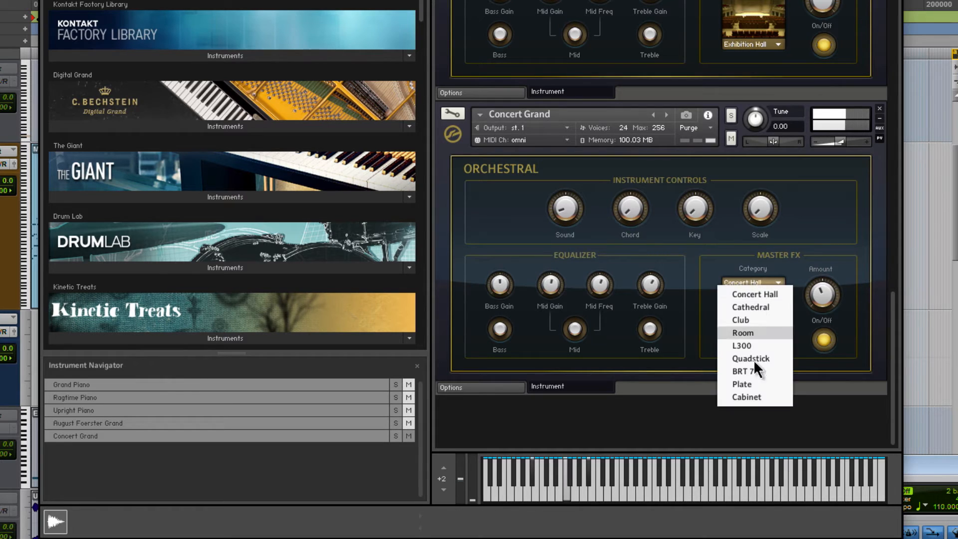
{"action": "left_click", "coordinate": [754, 333]}
{"action": "left_click", "coordinate": [764, 338]}
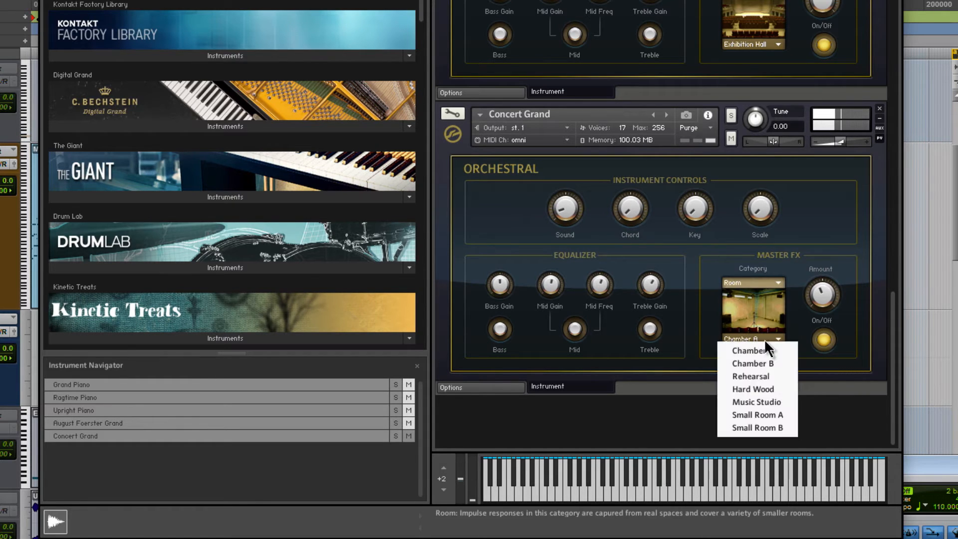
{"action": "left_click", "coordinate": [765, 401]}
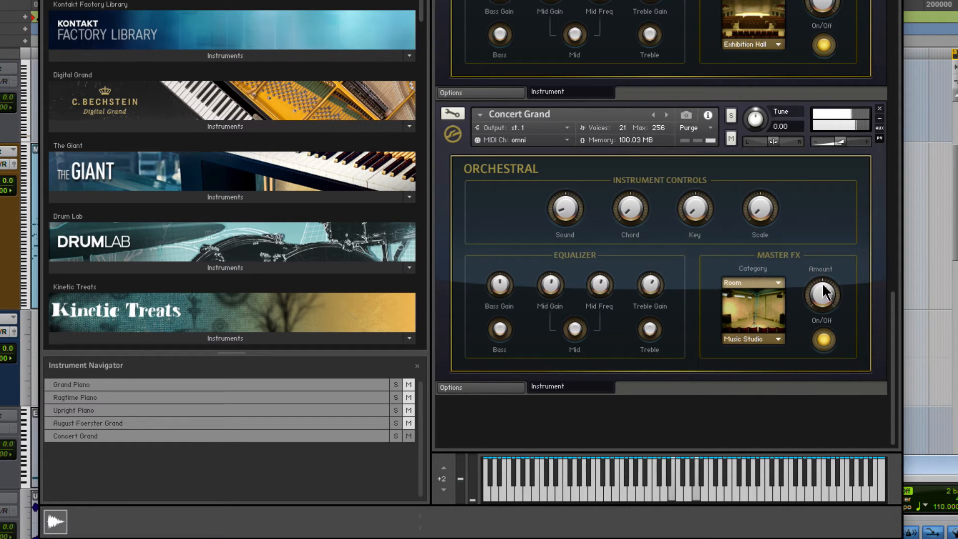
{"action": "left_click_drag", "start_coordinate": [819, 253], "coordinate": [822, 313]}
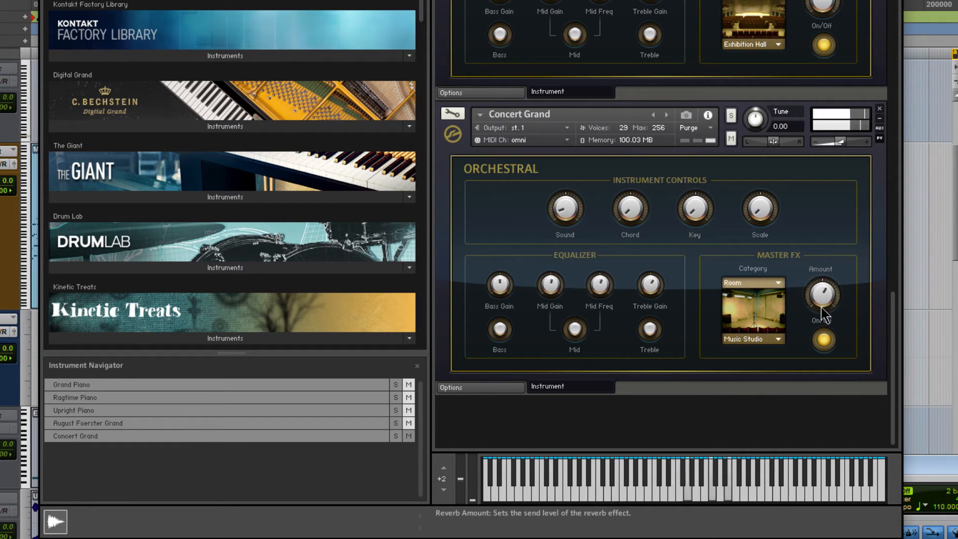
- Set the Concert Grand's Master FX to Cathedral A with the treble EQ on, and stop playback
{"action": "left_click", "coordinate": [753, 283]}
{"action": "left_click", "coordinate": [757, 306]}
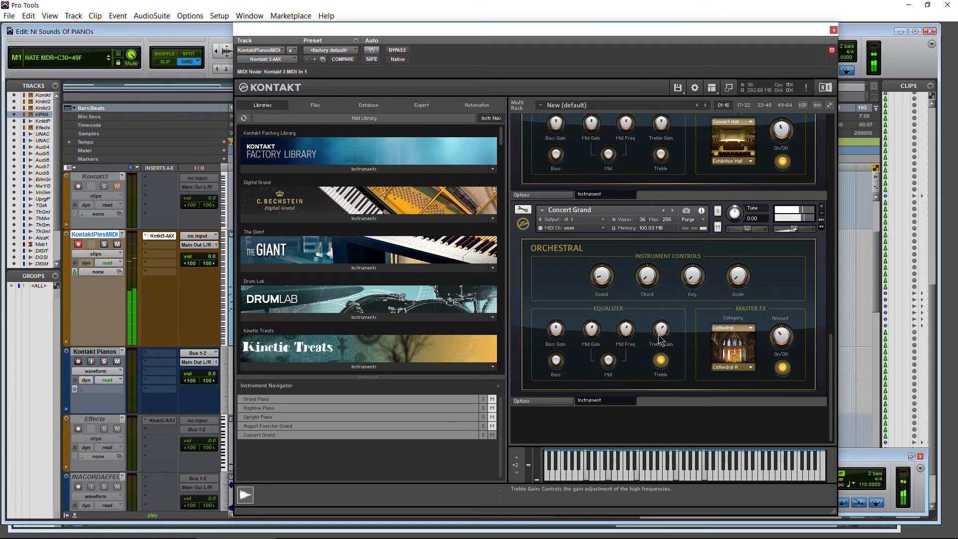
{"action": "left_click", "coordinate": [661, 362]}
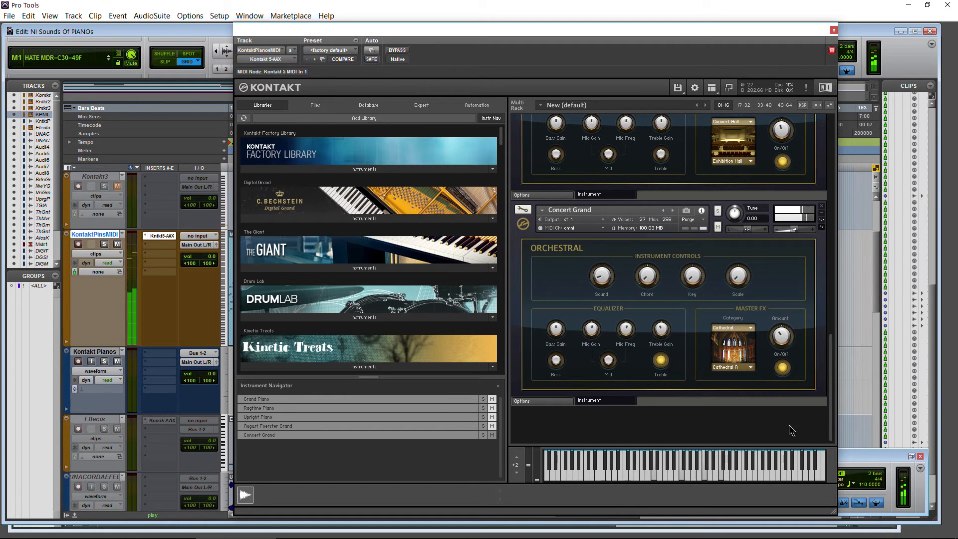
{"action": "left_click", "coordinate": [850, 456]}
{"action": "key", "text": "space"}
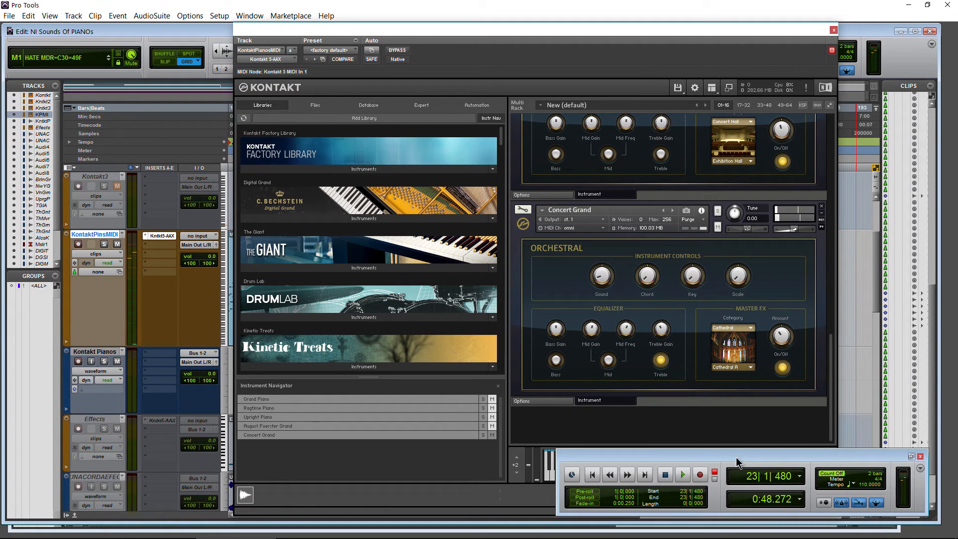
- Audition the Concert Grand's Chord control, trying the Octave setting and a higher chord setting
{"action": "left_click", "coordinate": [680, 257]}
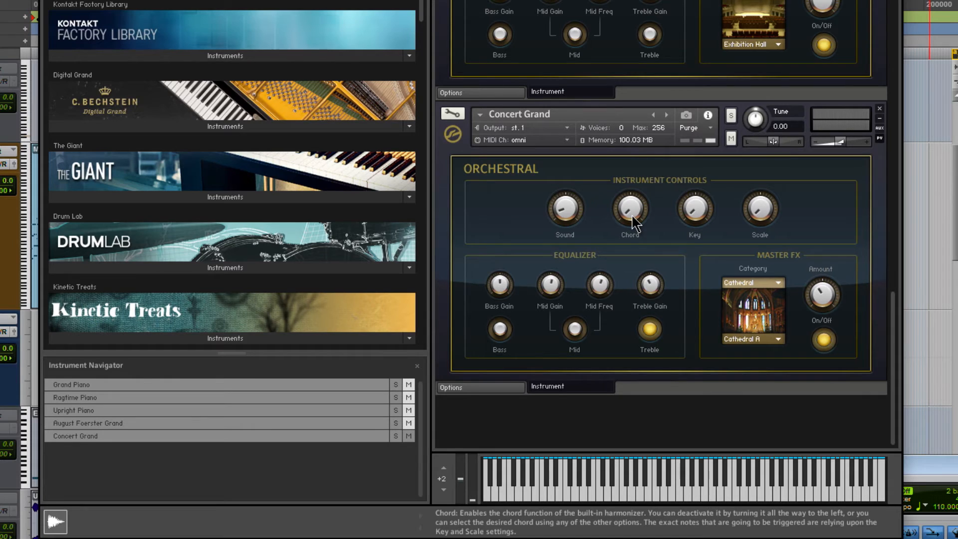
{"action": "left_click_drag", "start_coordinate": [632, 216], "coordinate": [632, 180]}
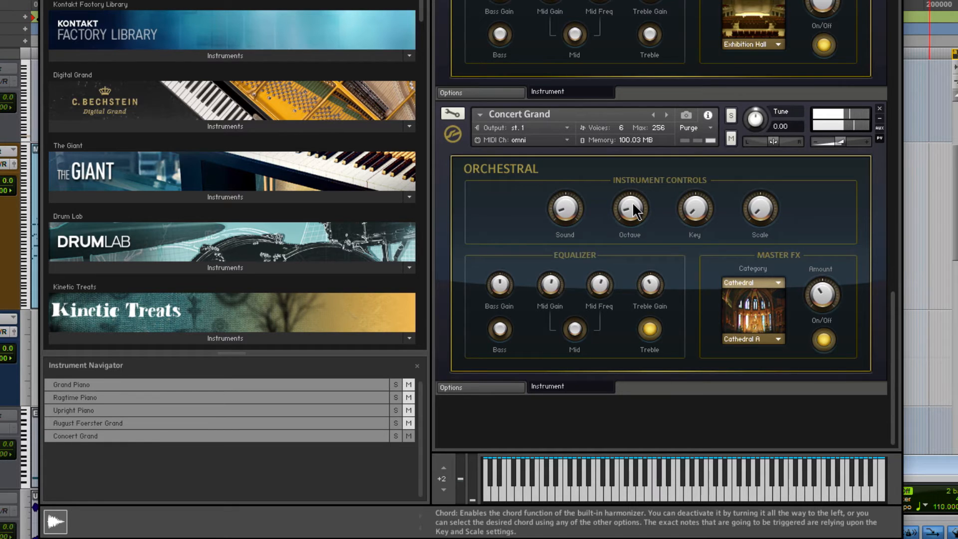
{"action": "left_click_drag", "start_coordinate": [633, 210], "coordinate": [633, 195]}
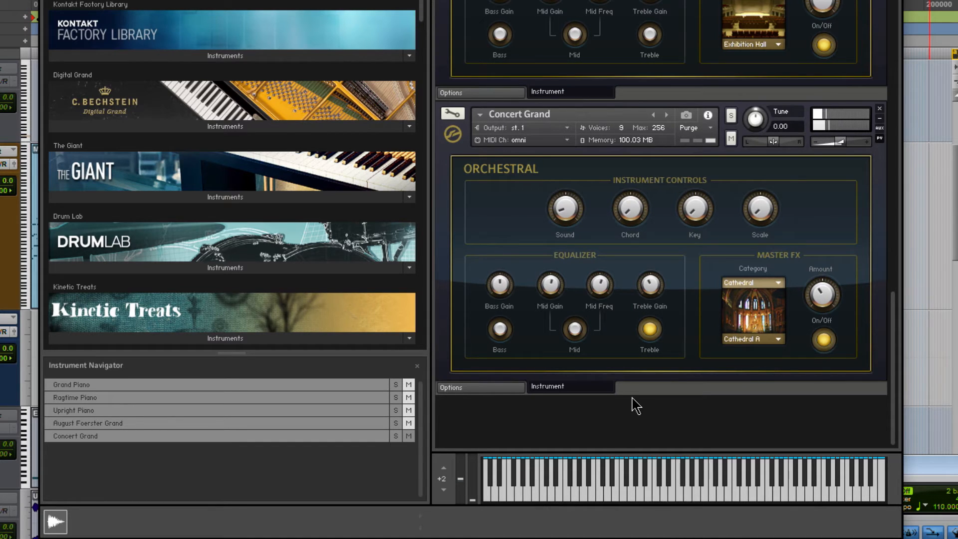
{"action": "left_click_drag", "start_coordinate": [631, 204], "coordinate": [631, 173]}
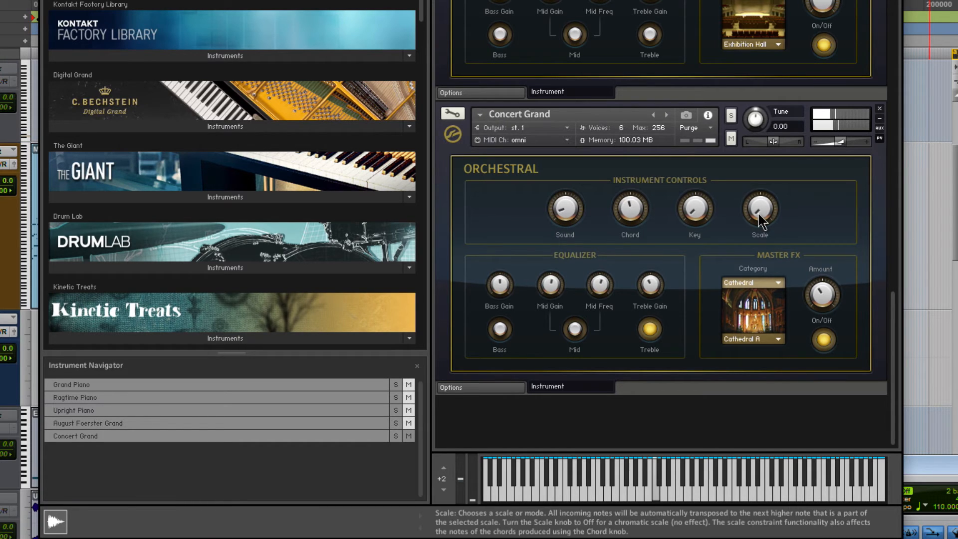
- Try the Octatonic and Locrian #9 scales on the Concert Grand together with a higher Chord setting
{"action": "mouse_move", "coordinate": [762, 219]}
{"action": "left_mouse_down"}
{"action": "mouse_move", "coordinate": [761, 185]}
{"action": "mouse_move", "coordinate": [759, 202]}
{"action": "left_mouse_up"}
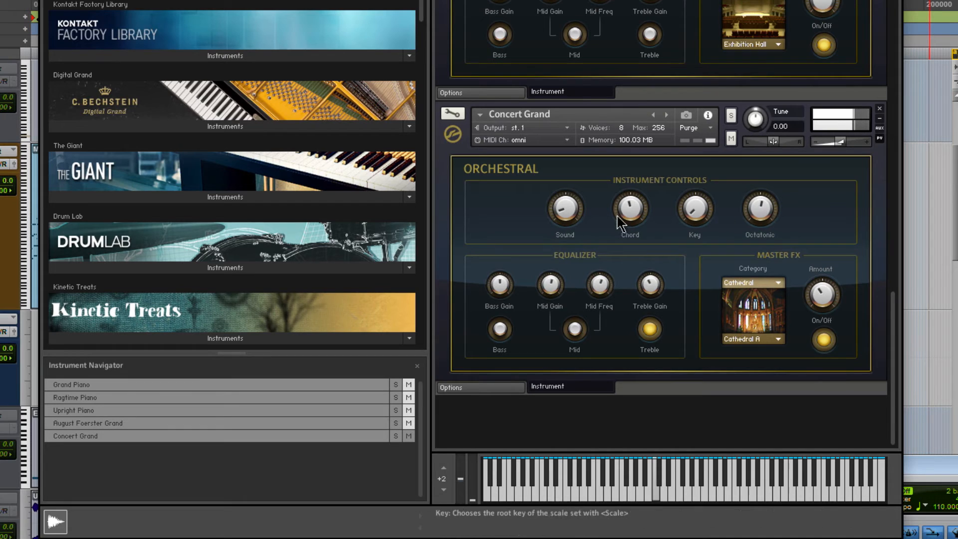
{"action": "left_click_drag", "start_coordinate": [622, 211], "coordinate": [625, 193]}
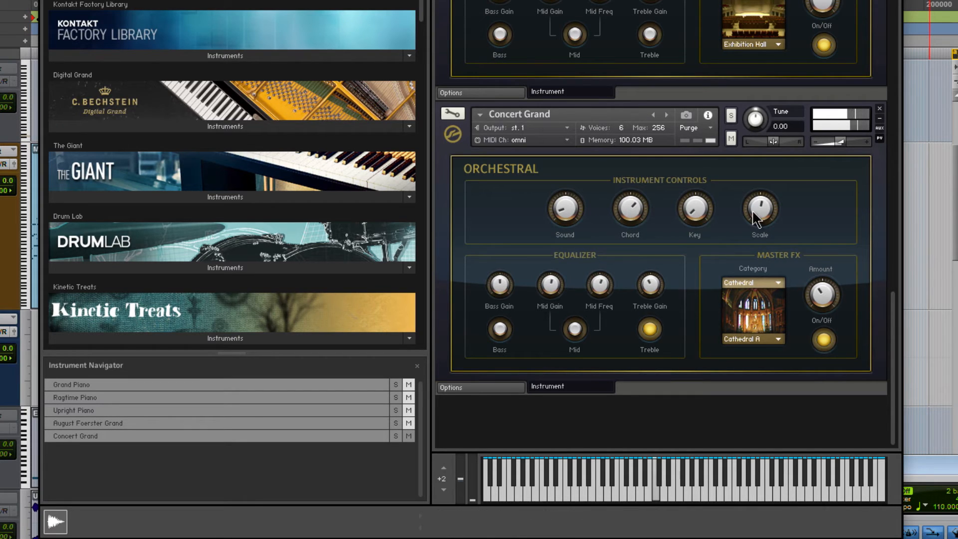
{"action": "left_click_drag", "start_coordinate": [758, 210], "coordinate": [757, 198]}
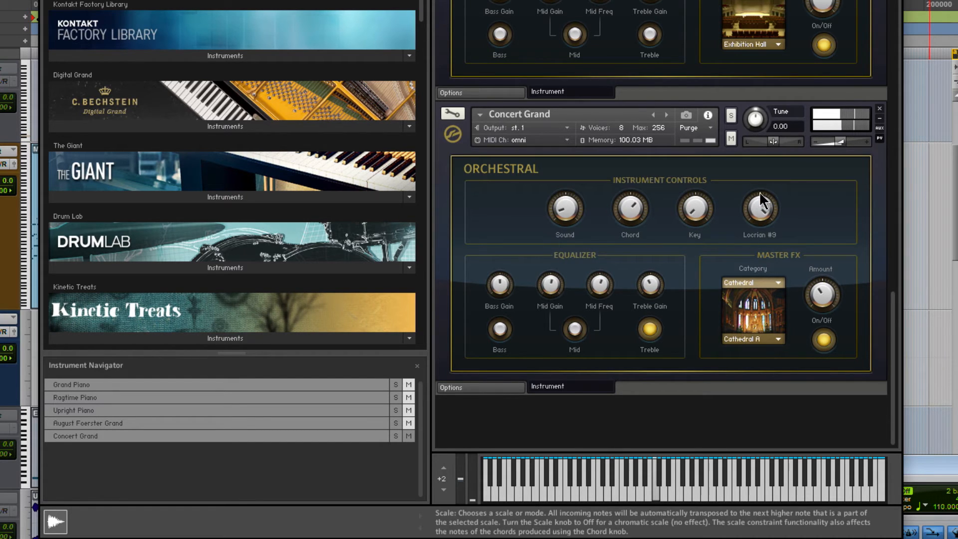
{"action": "left_click_drag", "start_coordinate": [760, 196], "coordinate": [763, 225]}
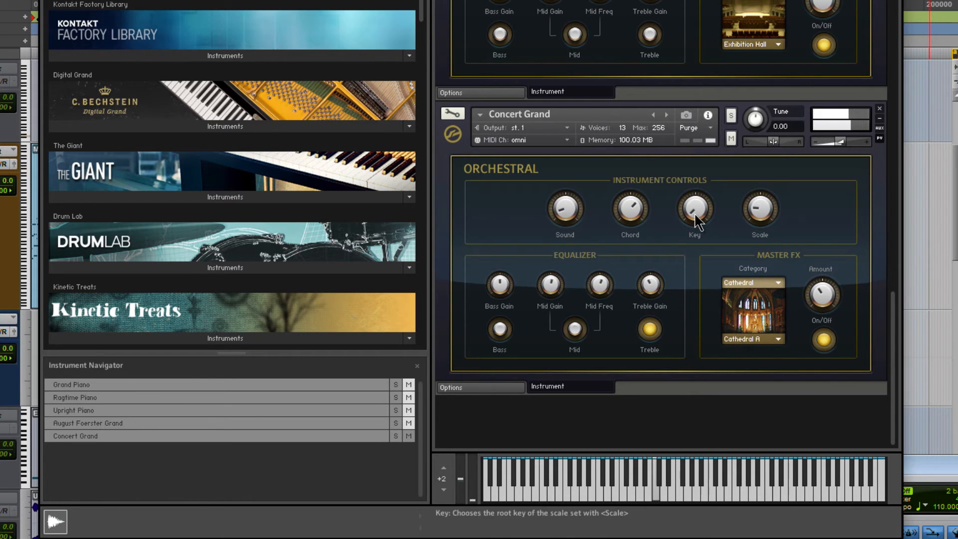
- Audition different root keys including Eb with the Chord control raised, and turn the Scale control off
{"action": "left_click_drag", "start_coordinate": [696, 214], "coordinate": [698, 177]}
{"action": "left_click_drag", "start_coordinate": [698, 212], "coordinate": [698, 248]}
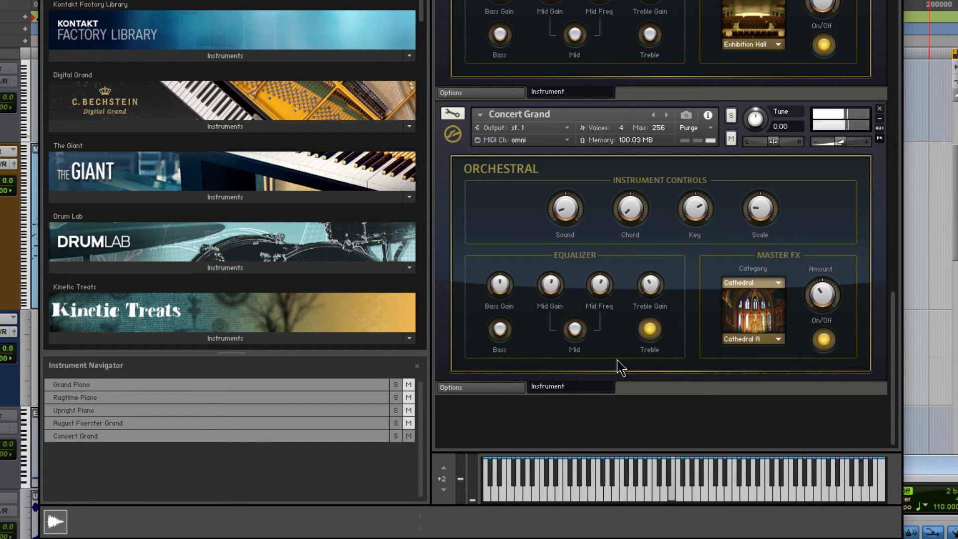
{"action": "left_click_drag", "start_coordinate": [631, 217], "coordinate": [629, 160]}
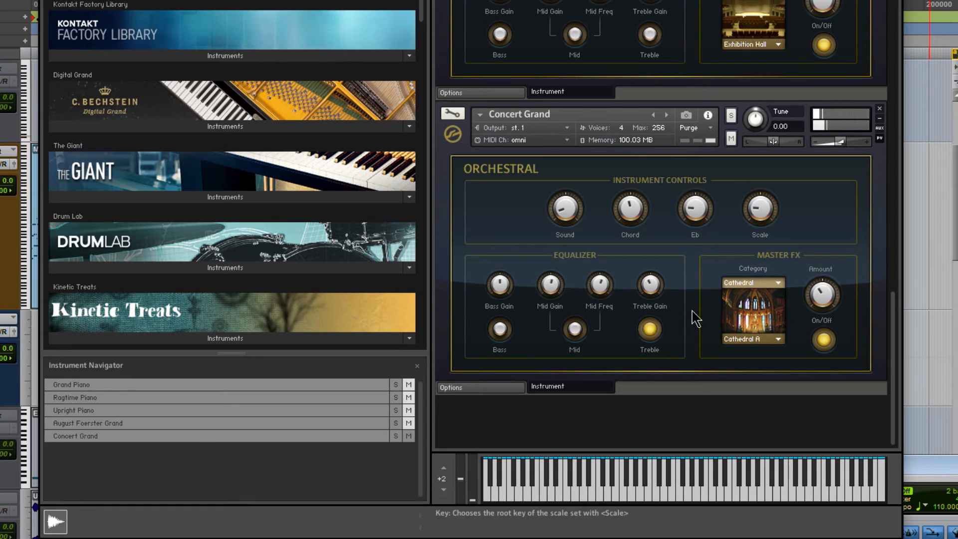
{"action": "left_click_drag", "start_coordinate": [754, 208], "coordinate": [776, 309]}
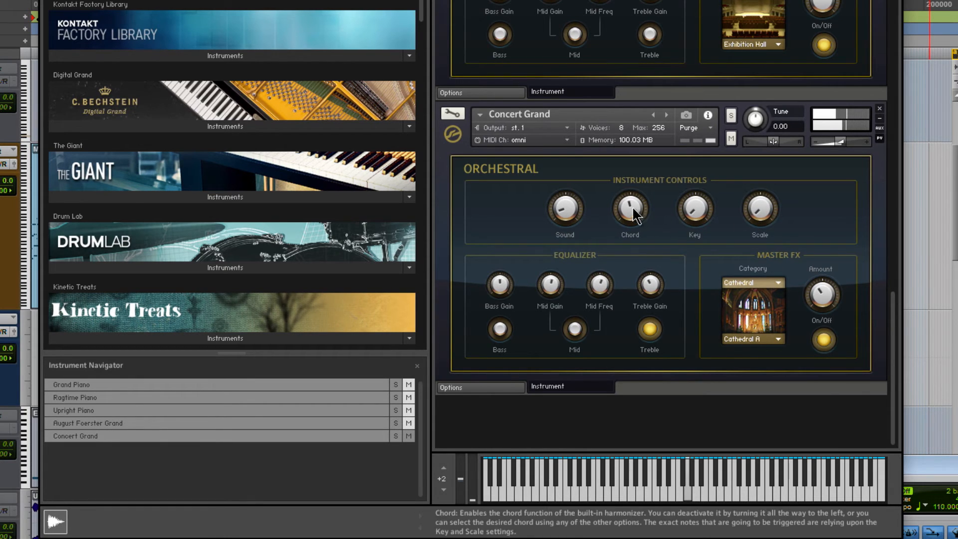
- Audition further Chord settings, turn the Concert Grand's Chord control off and raise its Sound control
{"action": "left_click_drag", "start_coordinate": [635, 216], "coordinate": [636, 182]}
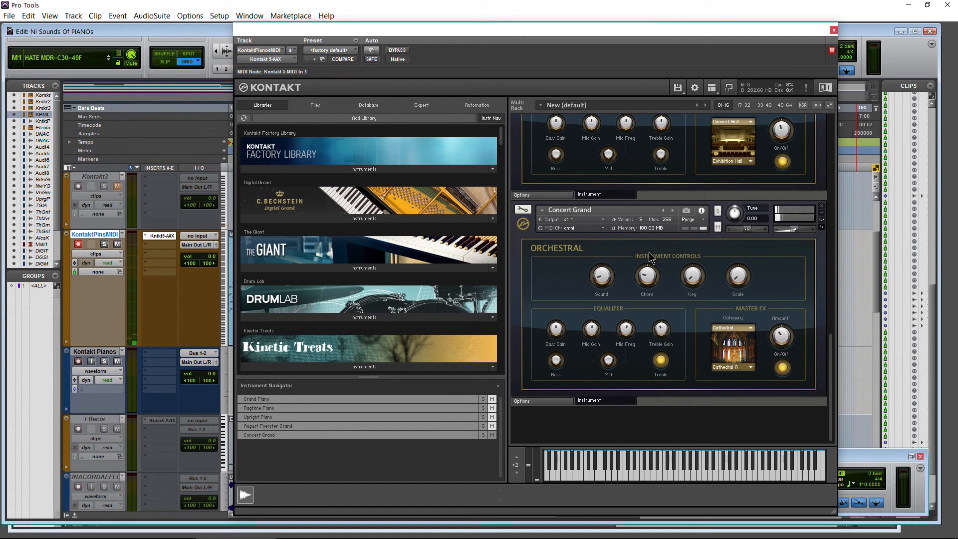
{"action": "left_click_drag", "start_coordinate": [650, 260], "coordinate": [649, 236]}
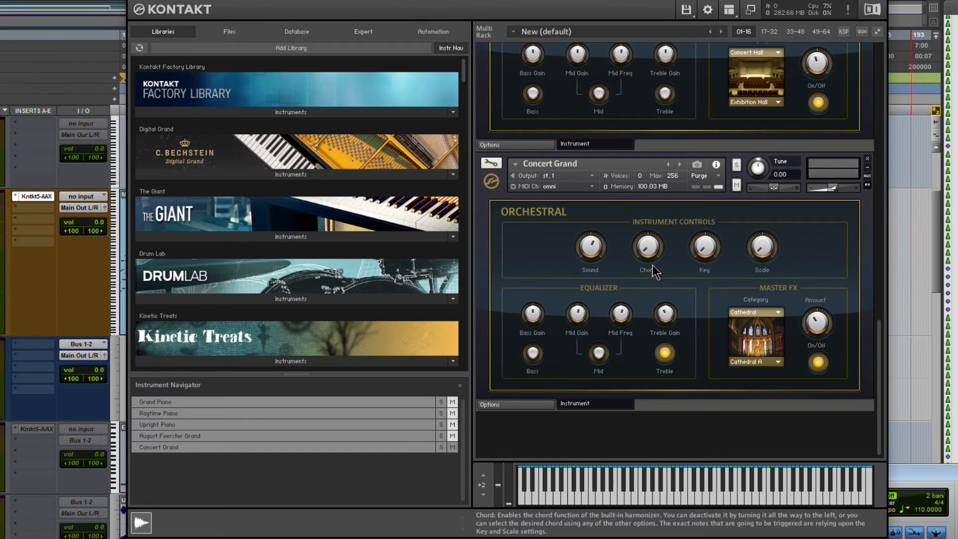
- Open the Concert Grand's options, try the positive exponential velocity curve and restore the linear curve
{"action": "left_click", "coordinate": [537, 405]}
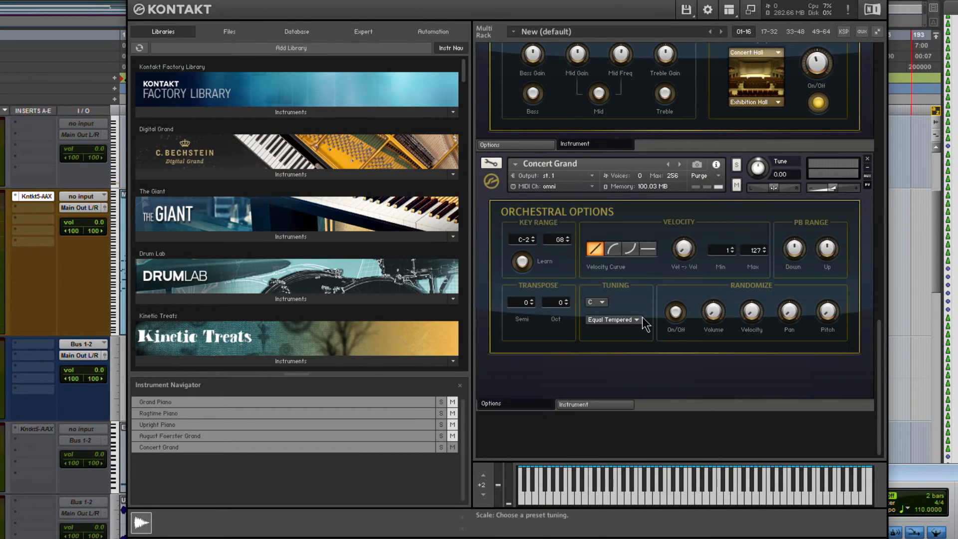
{"action": "left_click_drag", "start_coordinate": [879, 344], "coordinate": [860, 295]}
{"action": "scroll", "coordinate": [860, 296], "scroll_direction": "down", "scroll_amount": 5}
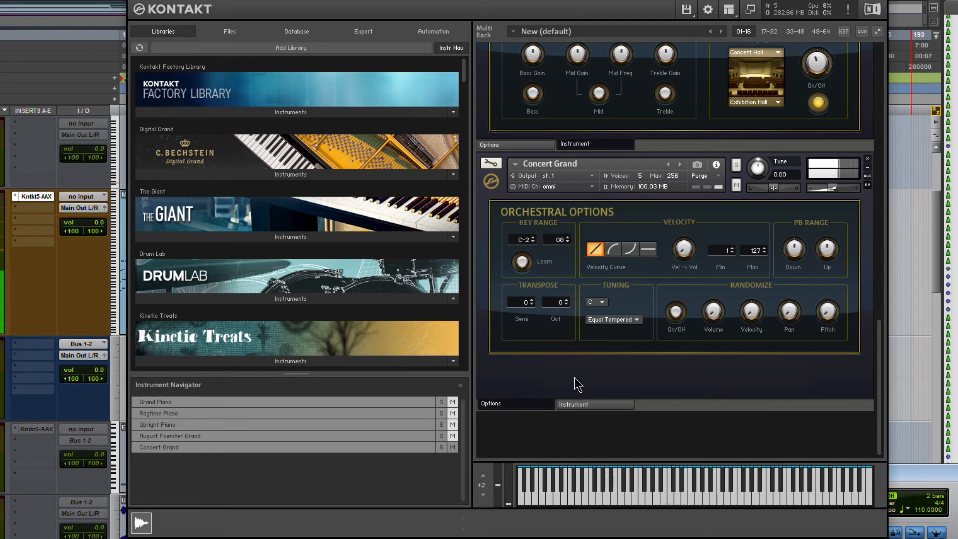
{"action": "left_click", "coordinate": [613, 248]}
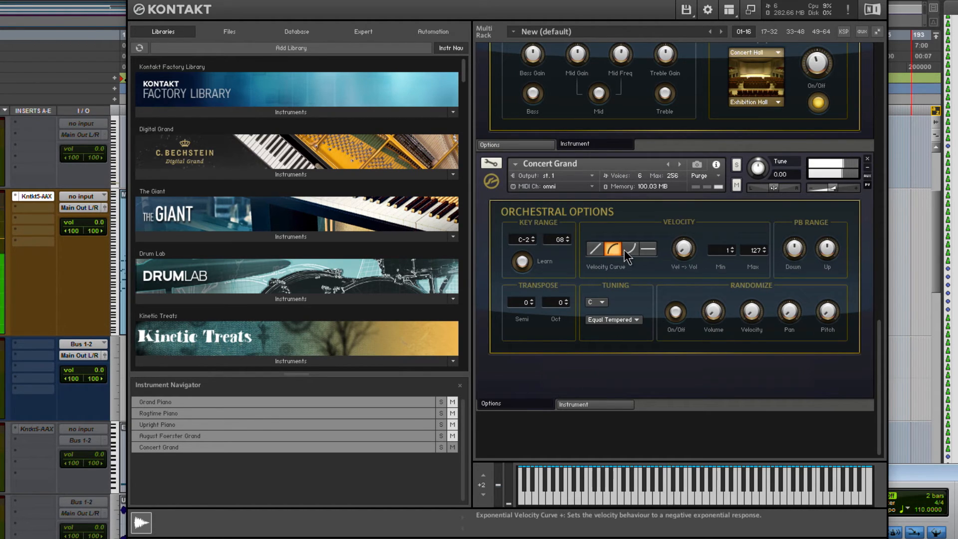
{"action": "left_click", "coordinate": [597, 251]}
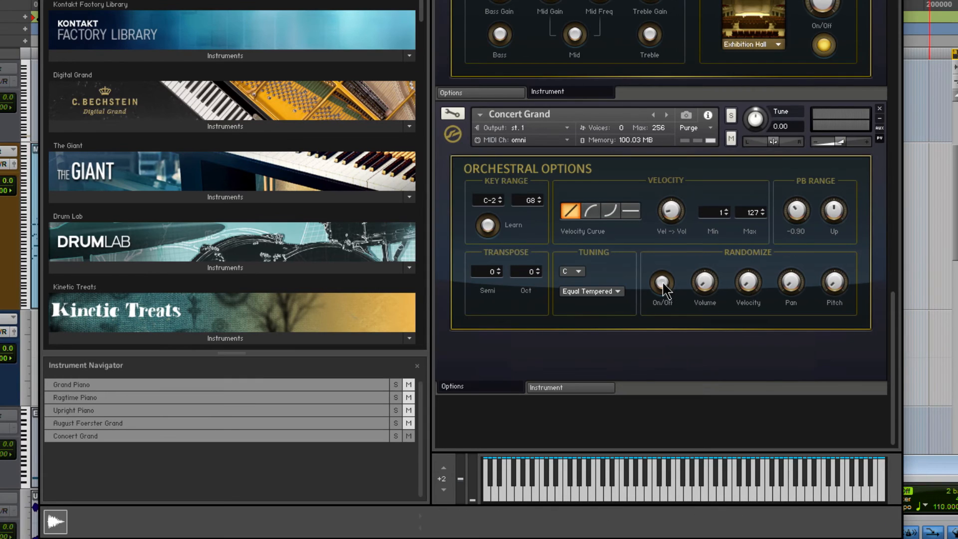
- Try the Concert Grand's Randomize function, turn it off again and look through the available tuning systems
{"action": "left_click", "coordinate": [663, 286]}
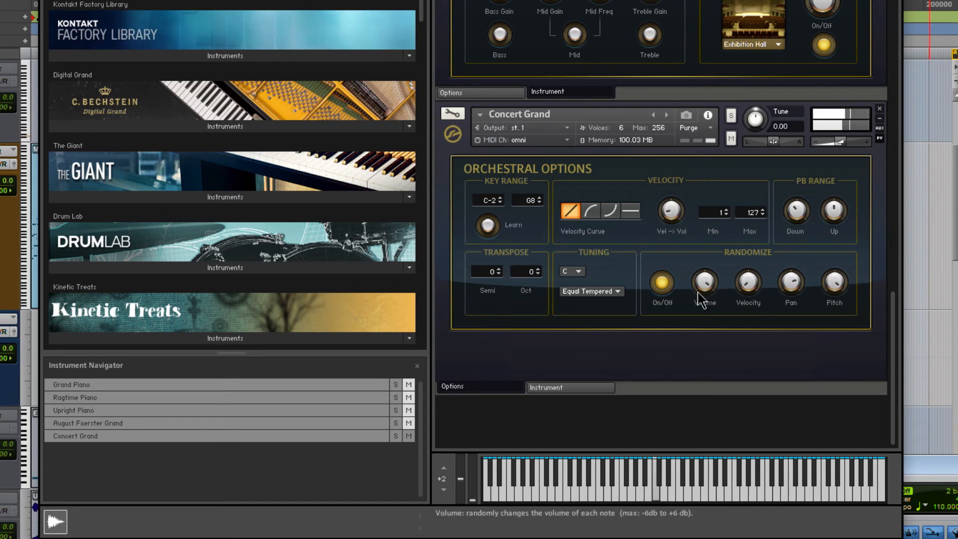
{"action": "left_click", "coordinate": [661, 283]}
{"action": "left_click", "coordinate": [589, 291]}
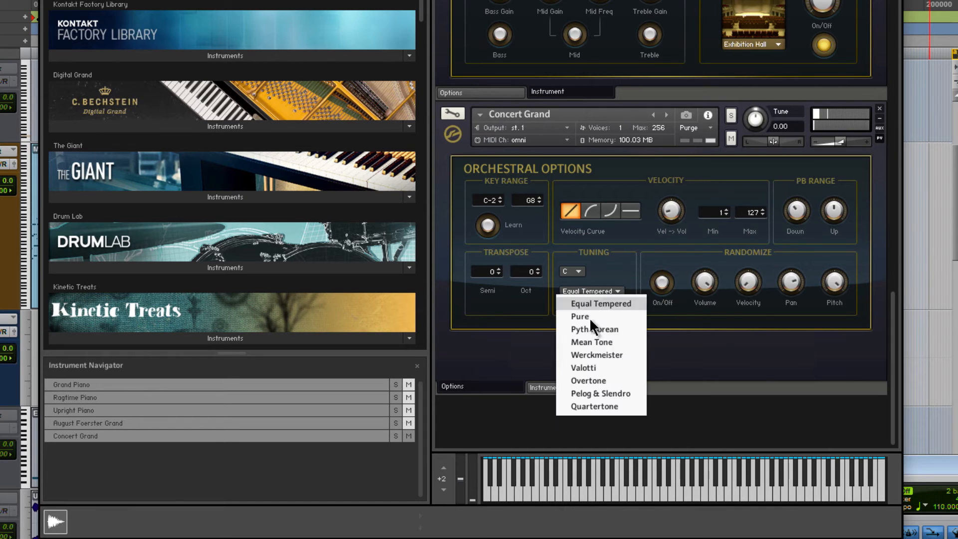
{"action": "left_click", "coordinate": [708, 365]}
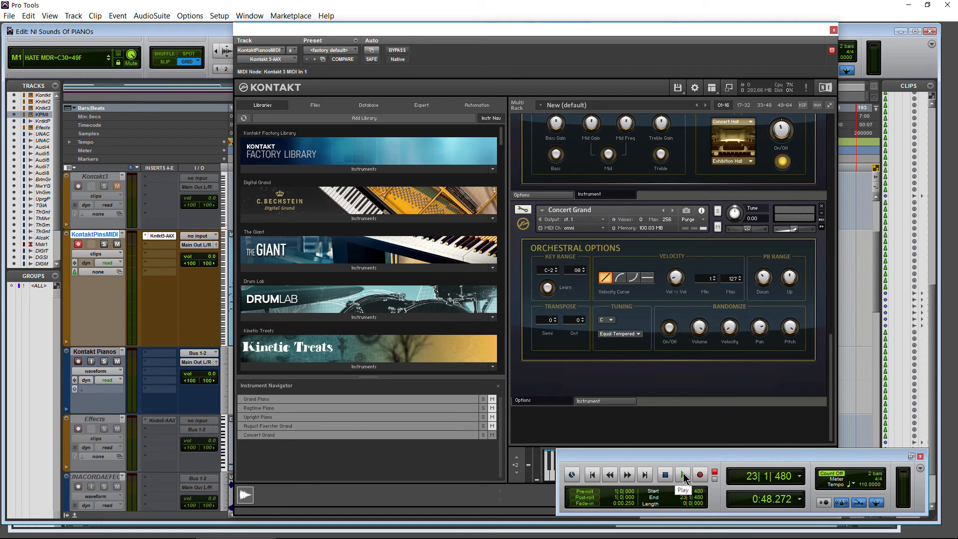
- Play the session, audition the Concert Grand with Randomize on and select its positive exponential velocity curve
{"action": "left_click", "coordinate": [683, 476]}
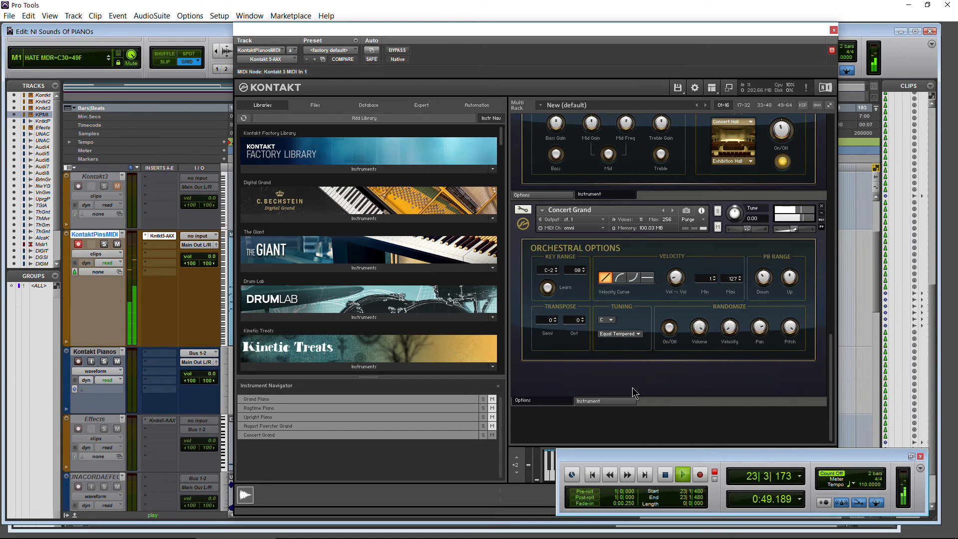
{"action": "left_click", "coordinate": [762, 435]}
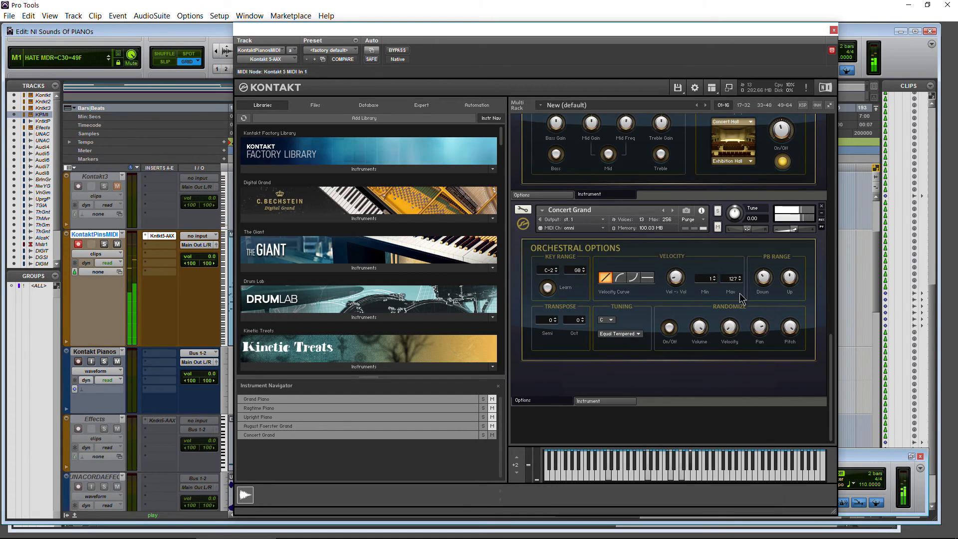
{"action": "left_click", "coordinate": [668, 330]}
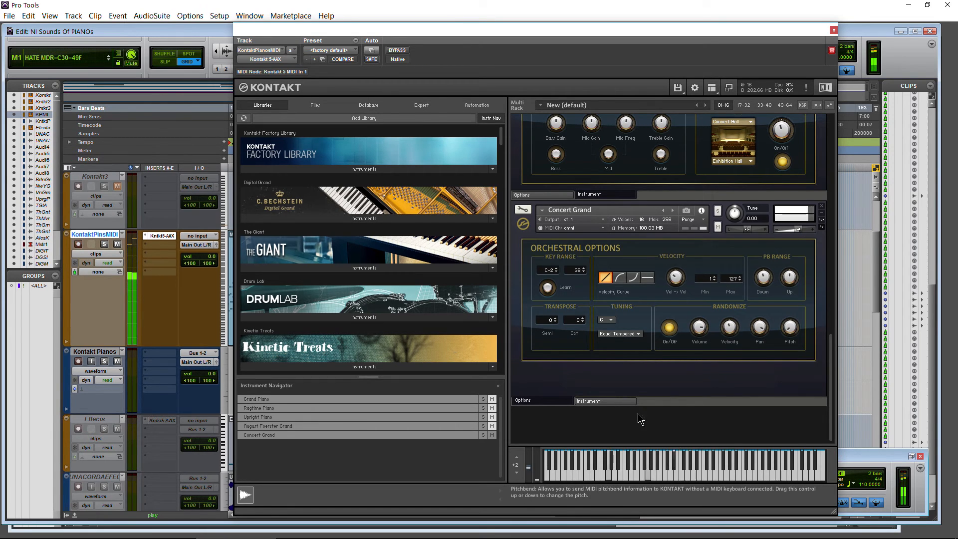
{"action": "left_click", "coordinate": [619, 278]}
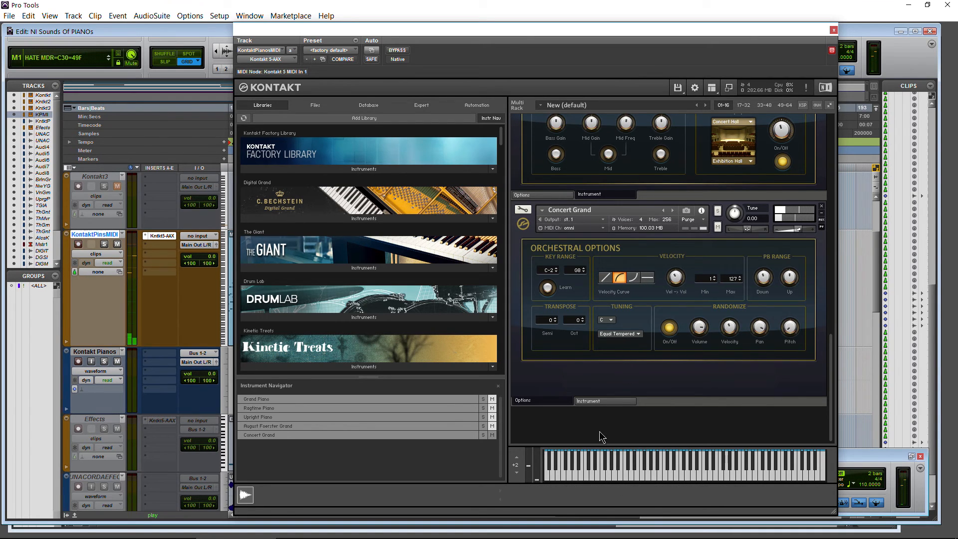
- Return to the Concert Grand's instrument controls, lower its volume slightly and audition its Chord and Key controls
{"action": "left_click", "coordinate": [604, 400]}
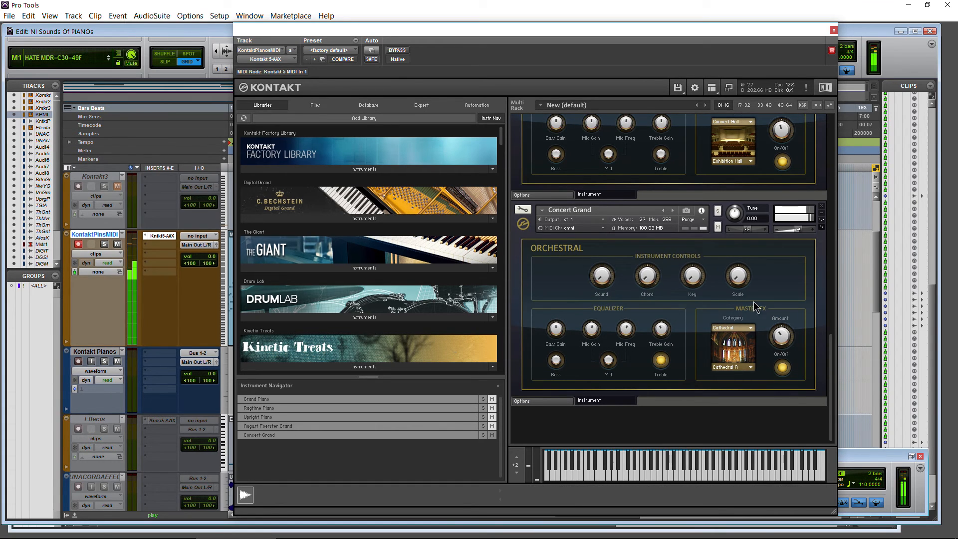
{"action": "left_click_drag", "start_coordinate": [799, 229], "coordinate": [795, 229]}
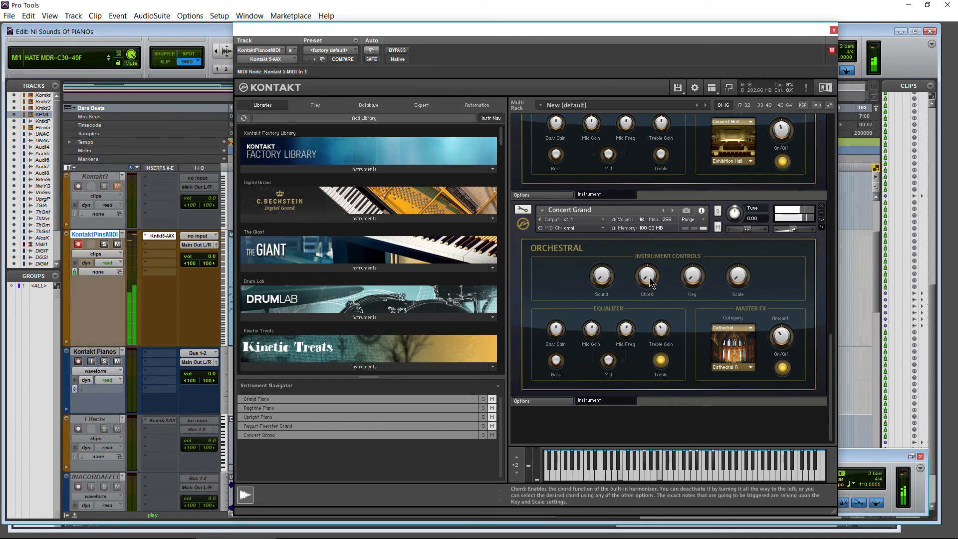
{"action": "left_click_drag", "start_coordinate": [651, 281], "coordinate": [654, 268]}
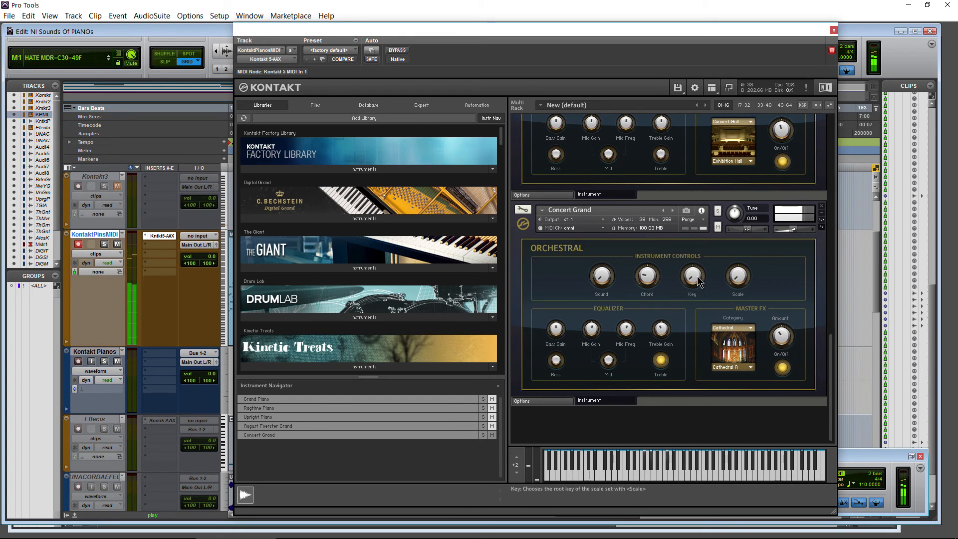
{"action": "left_click_drag", "start_coordinate": [699, 262], "coordinate": [739, 244]}
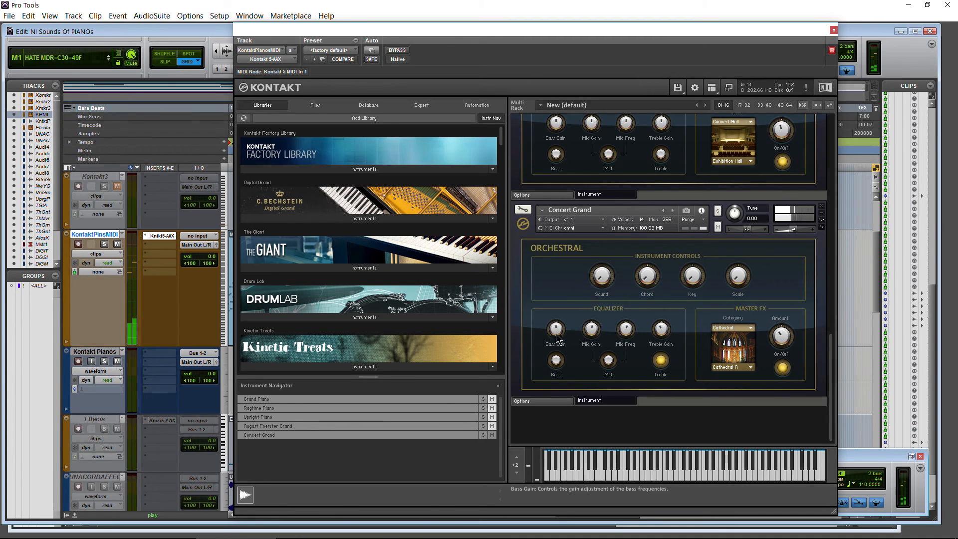
- Turn on the Concert Grand's bass and mid EQ bands and set its reverb category to Club
{"action": "left_click", "coordinate": [555, 362]}
{"action": "left_click", "coordinate": [608, 360]}
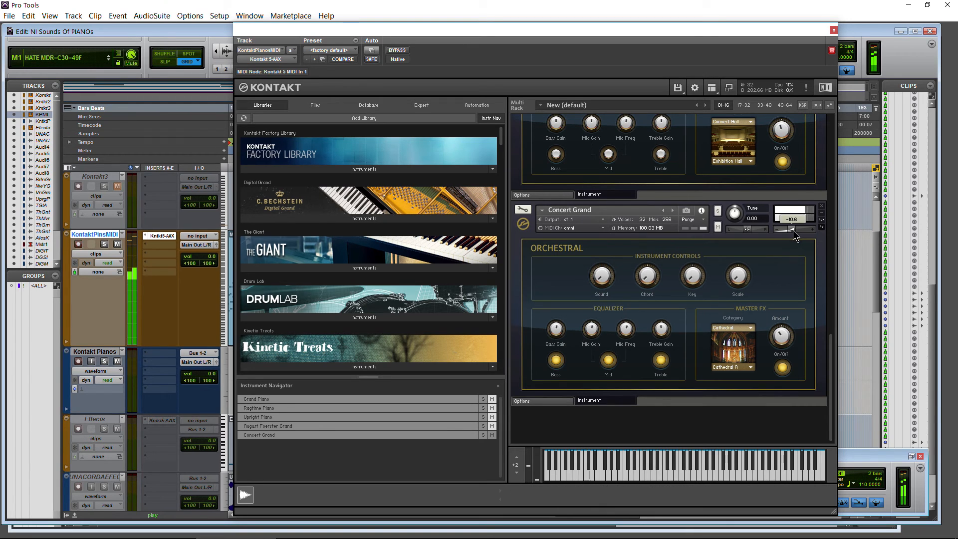
{"action": "left_click", "coordinate": [742, 329]}
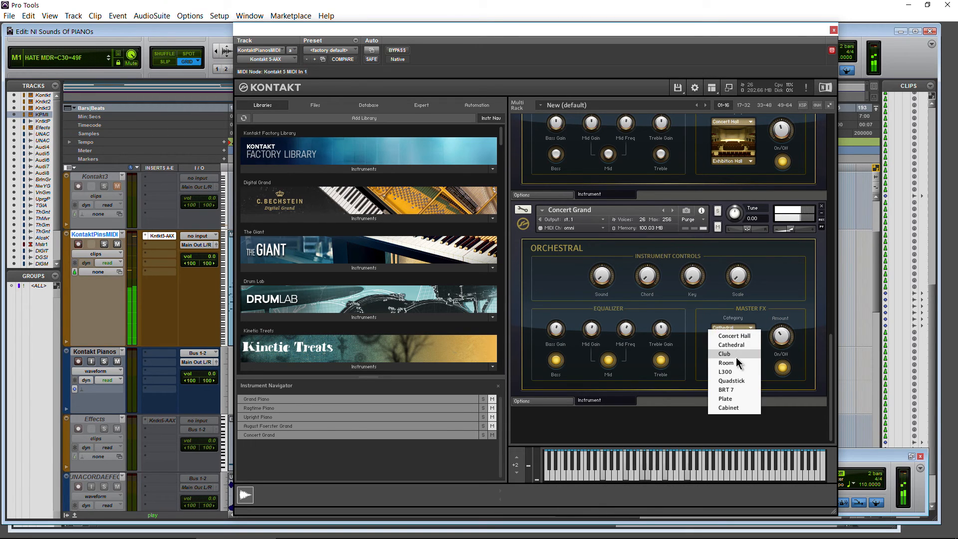
{"action": "left_click", "coordinate": [727, 354]}
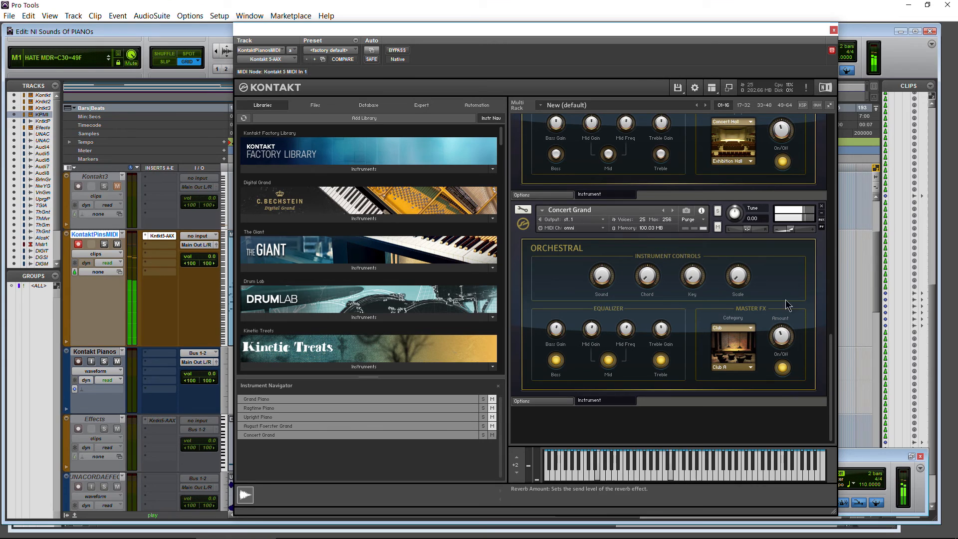
- Mute the Concert Grand and unmute the August Foerster Grand
{"action": "left_click_drag", "start_coordinate": [831, 347], "coordinate": [830, 295]}
{"action": "left_click", "coordinate": [717, 386]}
{"action": "left_click", "coordinate": [718, 180]}
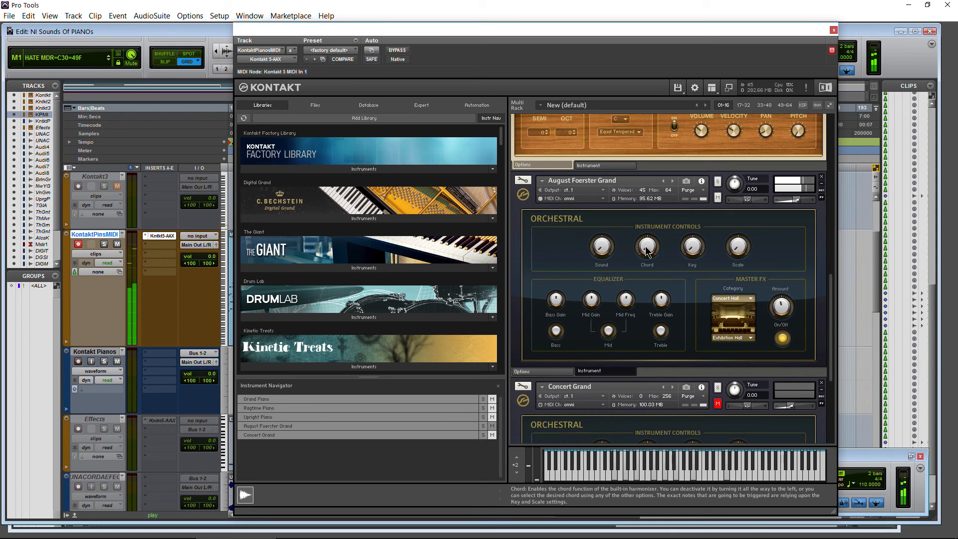
- Audition the August Foerster Grand with the 1-3-5 chord, set its root key to Db and stop playback
{"action": "left_click_drag", "start_coordinate": [648, 248], "coordinate": [672, 372]}
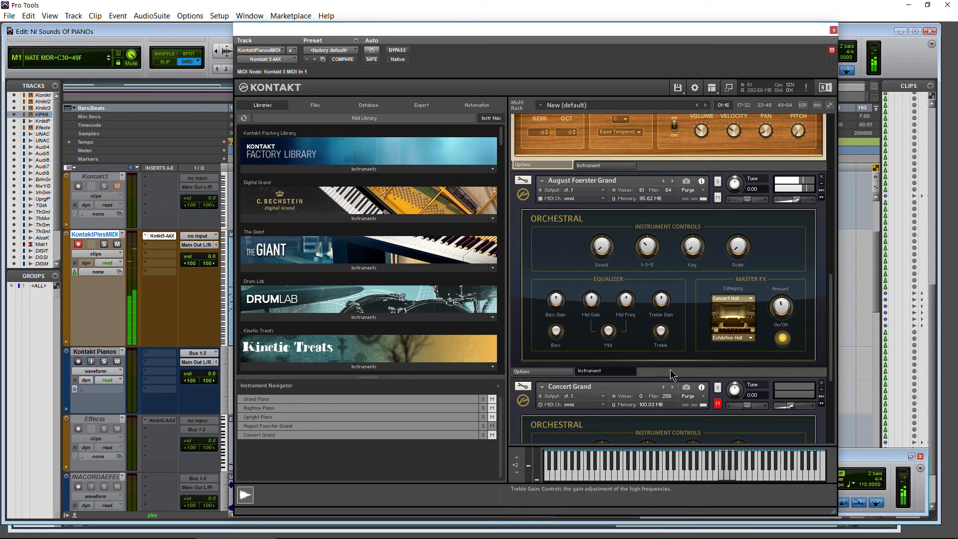
{"action": "left_click_drag", "start_coordinate": [692, 249], "coordinate": [694, 235]}
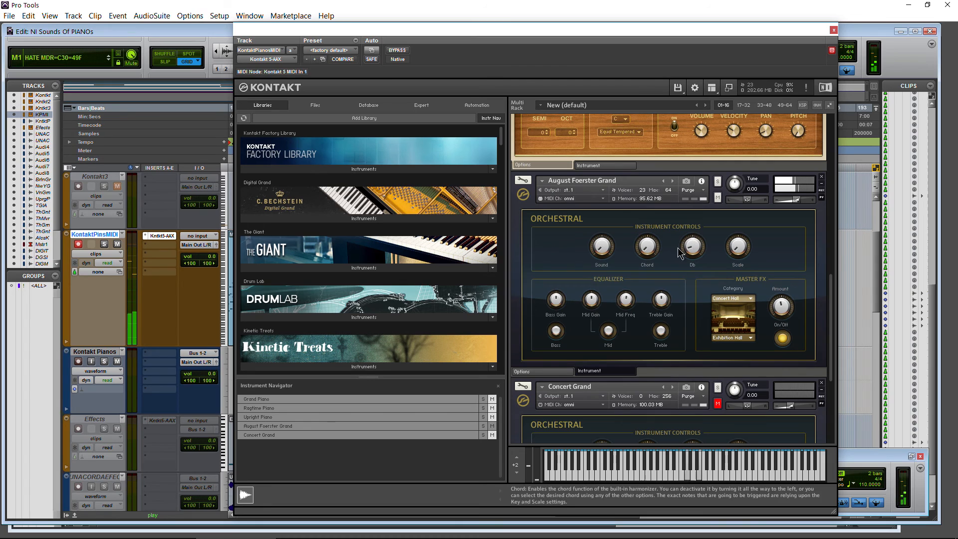
{"action": "scroll", "coordinate": [828, 305], "scroll_direction": "down", "scroll_amount": 1}
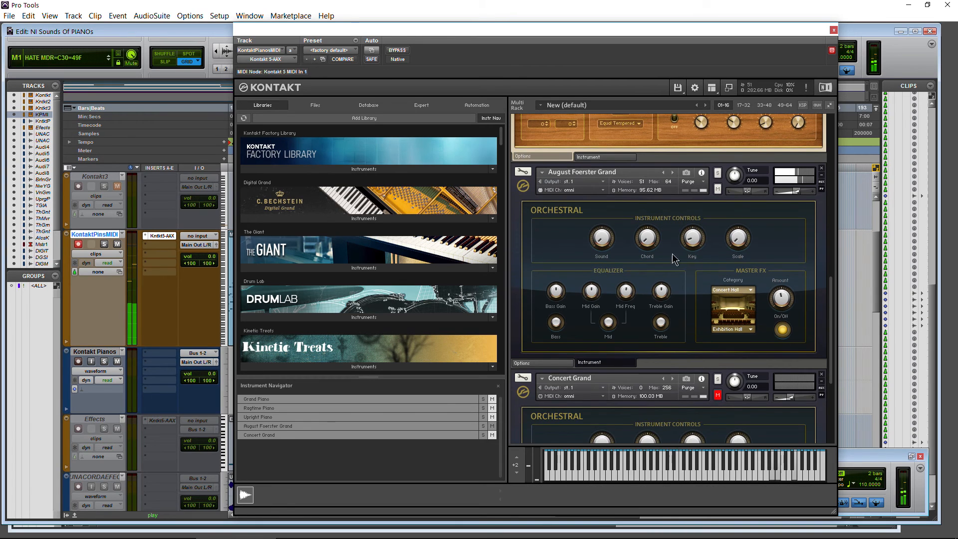
{"action": "left_click", "coordinate": [876, 460]}
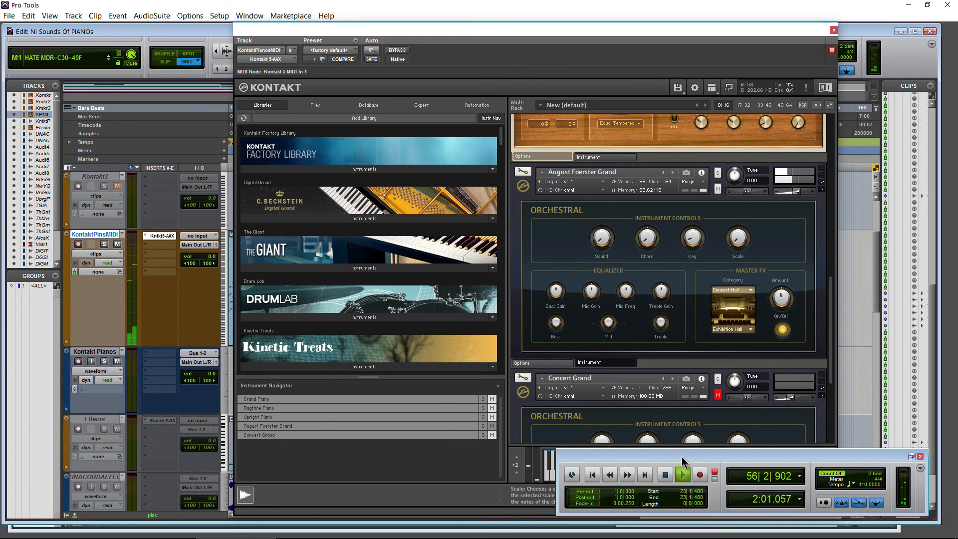
{"action": "key", "text": "space"}
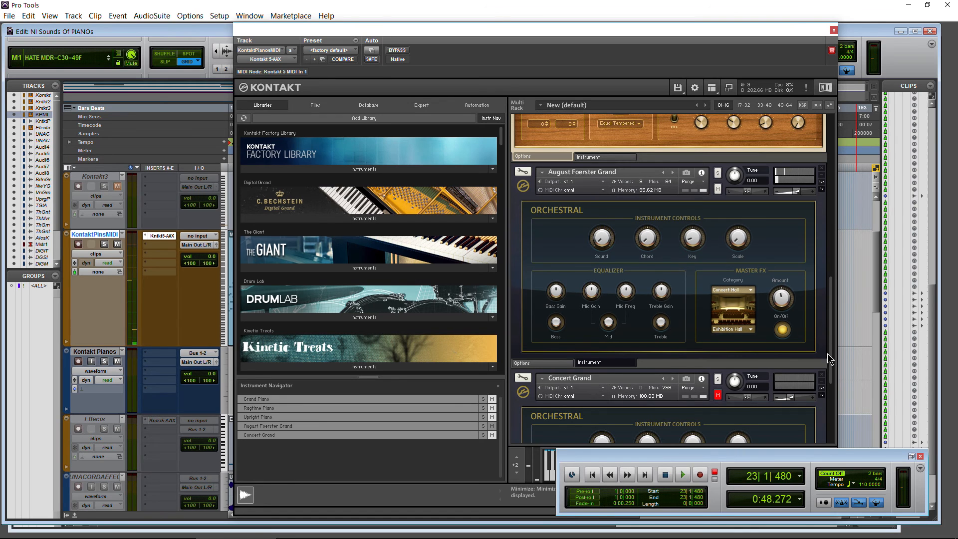
- Browse the Kontakt Factory Library's Band category, checking its Acoustic Pianos and Electric Pianos folders
{"action": "left_click_drag", "start_coordinate": [830, 336], "coordinate": [826, 170]}
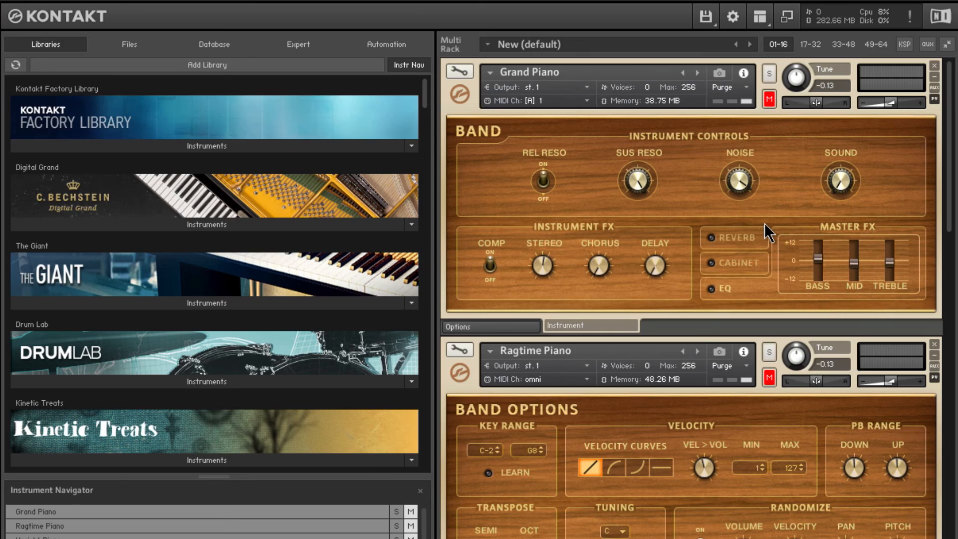
{"action": "left_click", "coordinate": [215, 146]}
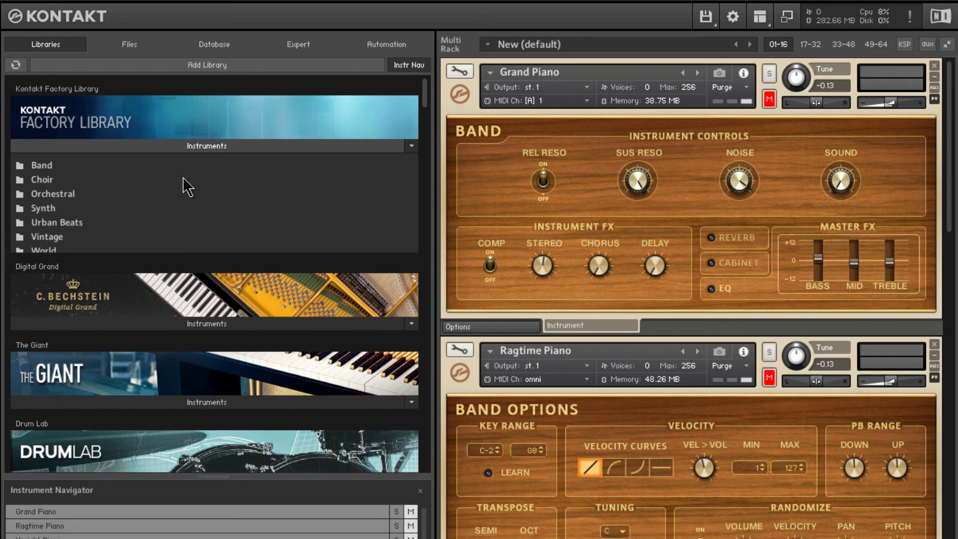
{"action": "left_click", "coordinate": [44, 167]}
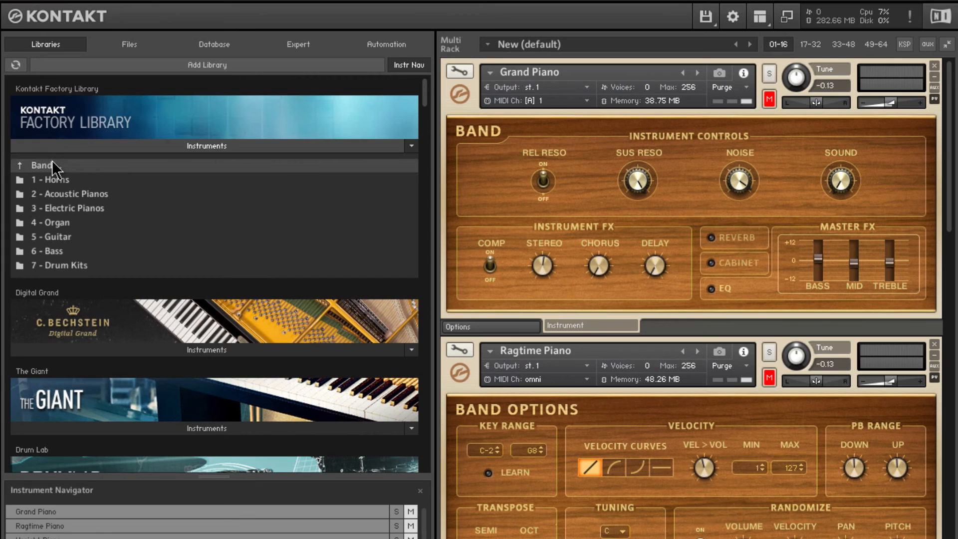
{"action": "double_click", "coordinate": [87, 196]}
{"action": "double_click", "coordinate": [70, 169]}
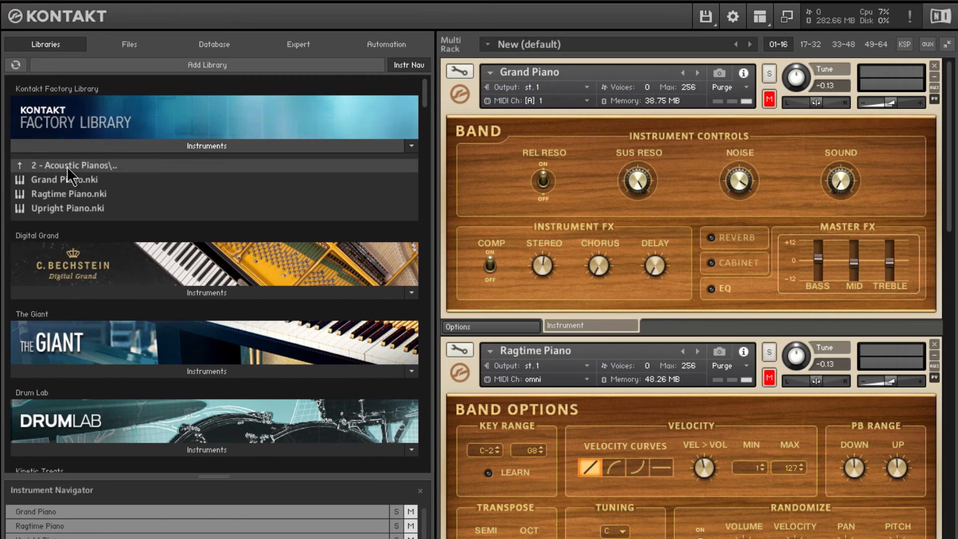
{"action": "double_click", "coordinate": [75, 208]}
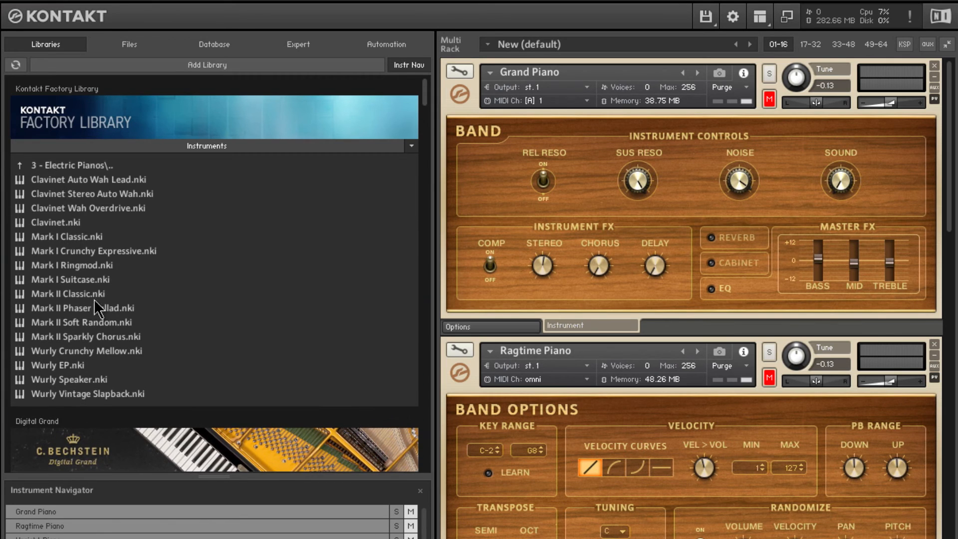
{"action": "double_click", "coordinate": [80, 166]}
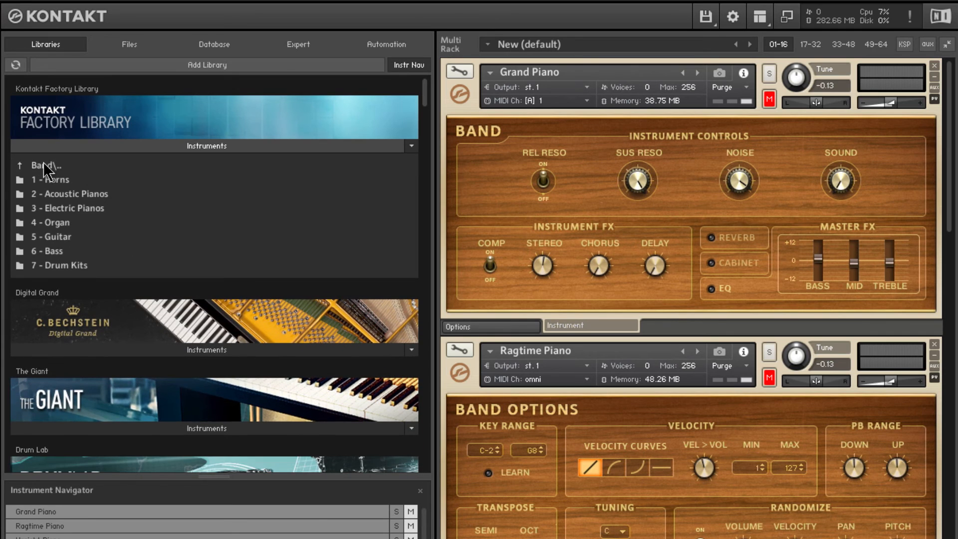
{"action": "double_click", "coordinate": [47, 166]}
- Browse the Orchestral category's Keyboard Instruments, highlight its grands, harpsichord and organ, and return to the library's category list
{"action": "double_click", "coordinate": [55, 194]}
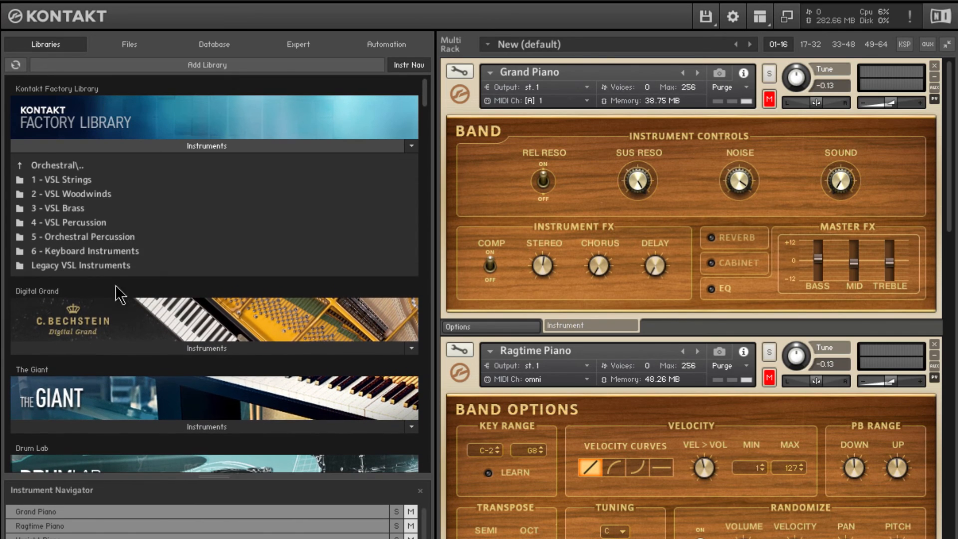
{"action": "double_click", "coordinate": [114, 252]}
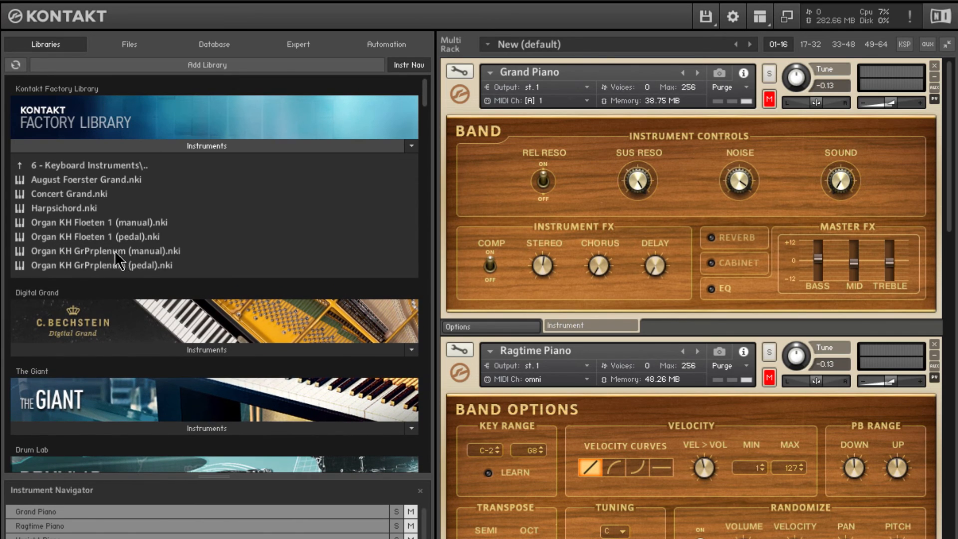
{"action": "left_click", "coordinate": [74, 178]}
{"action": "left_click", "coordinate": [73, 195]}
{"action": "left_click", "coordinate": [73, 209]}
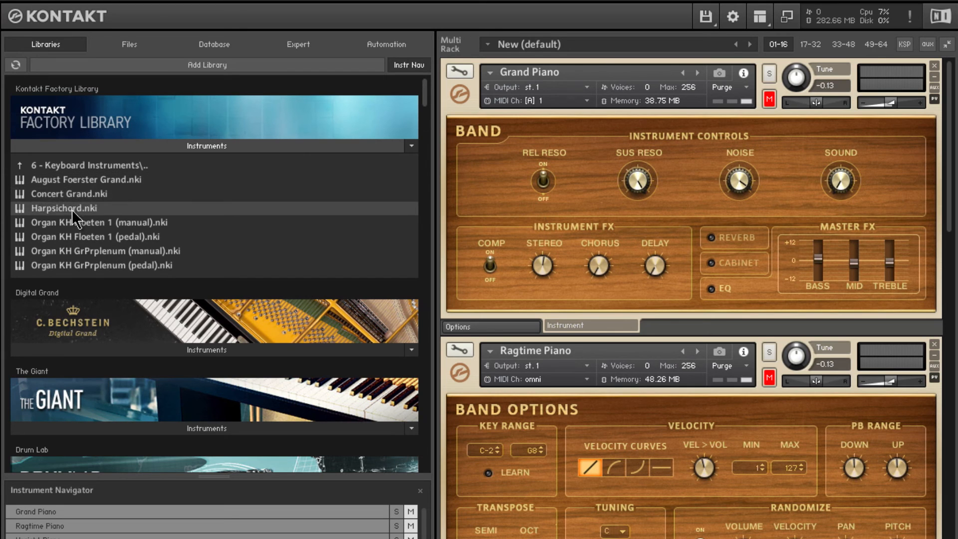
{"action": "left_click", "coordinate": [72, 225]}
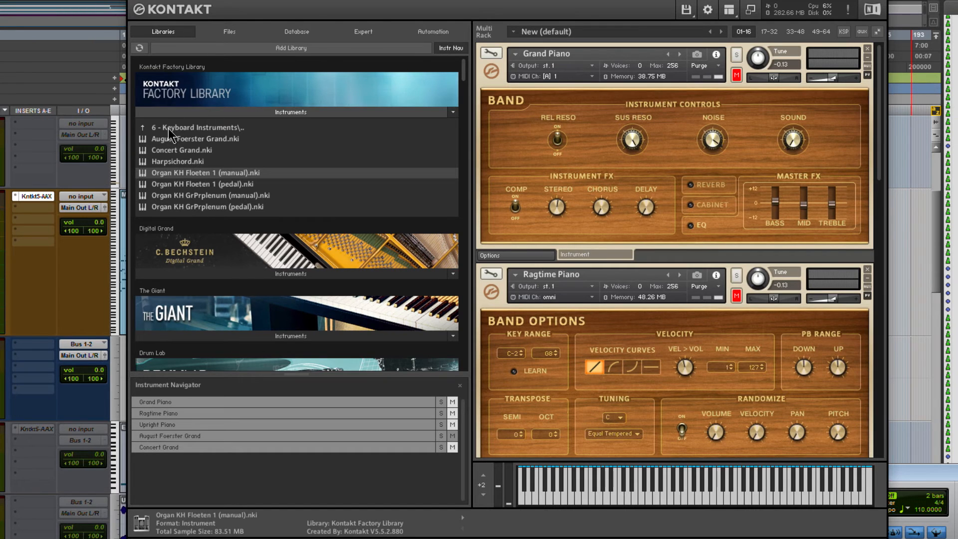
{"action": "double_click", "coordinate": [170, 128]}
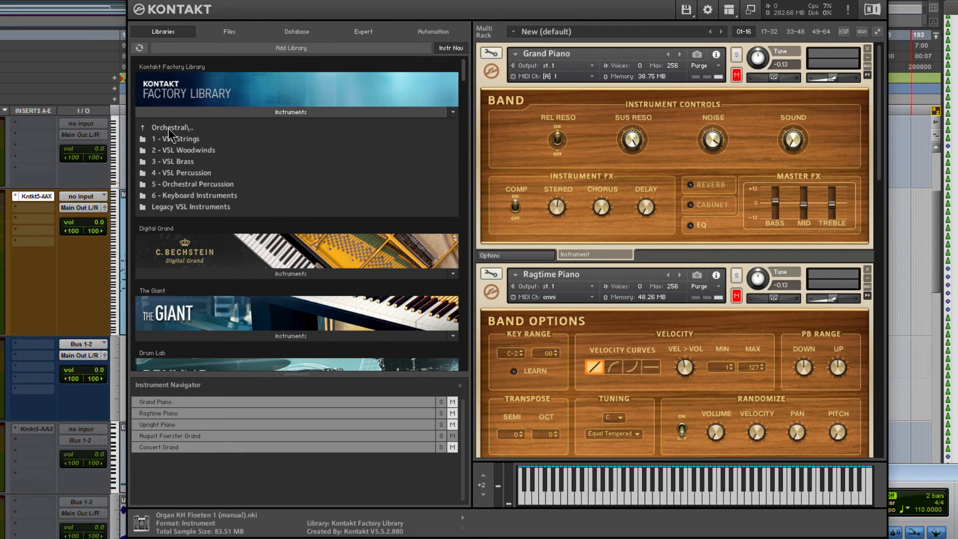
{"action": "double_click", "coordinate": [168, 128]}
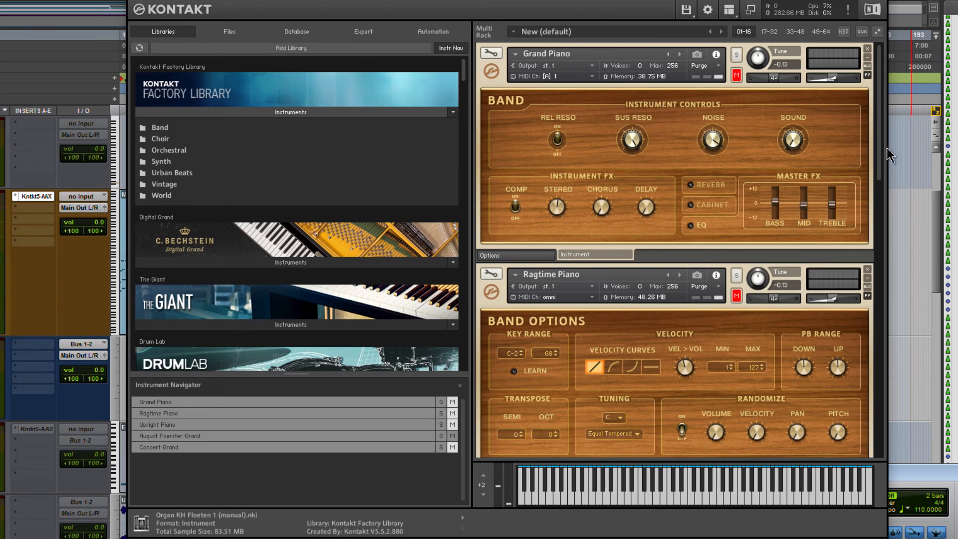
- Look through the loaded pianos and the other installed piano libraries, such as New York Concert Grand, The Maverick and The Grandeur
{"action": "left_click_drag", "start_coordinate": [878, 151], "coordinate": [881, 237]}
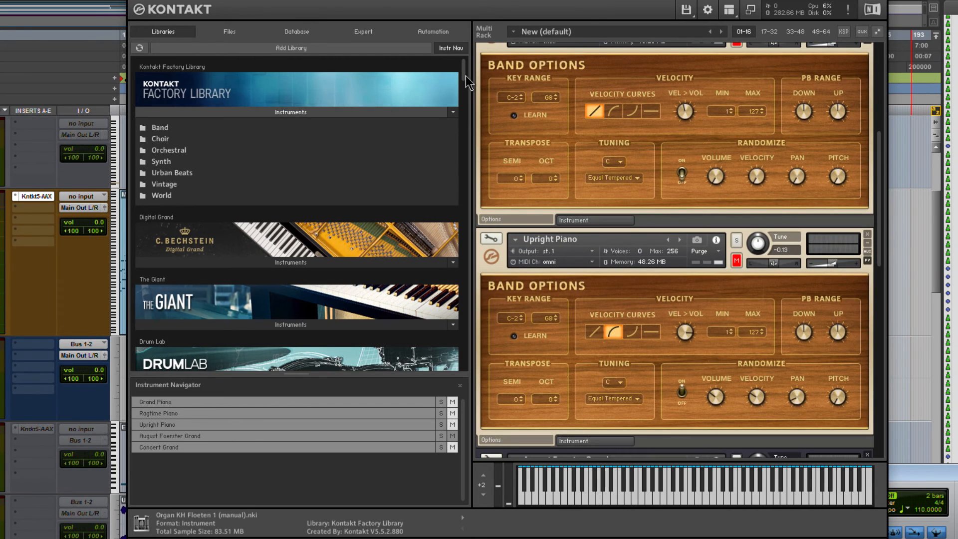
{"action": "left_click_drag", "start_coordinate": [465, 76], "coordinate": [453, 209]}
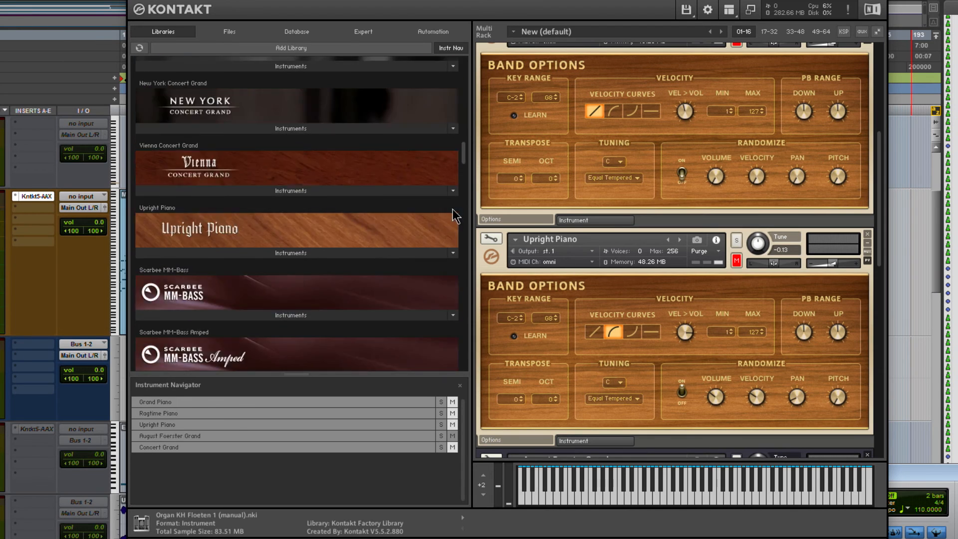
{"action": "scroll", "coordinate": [454, 216], "scroll_direction": "down", "scroll_amount": 15}
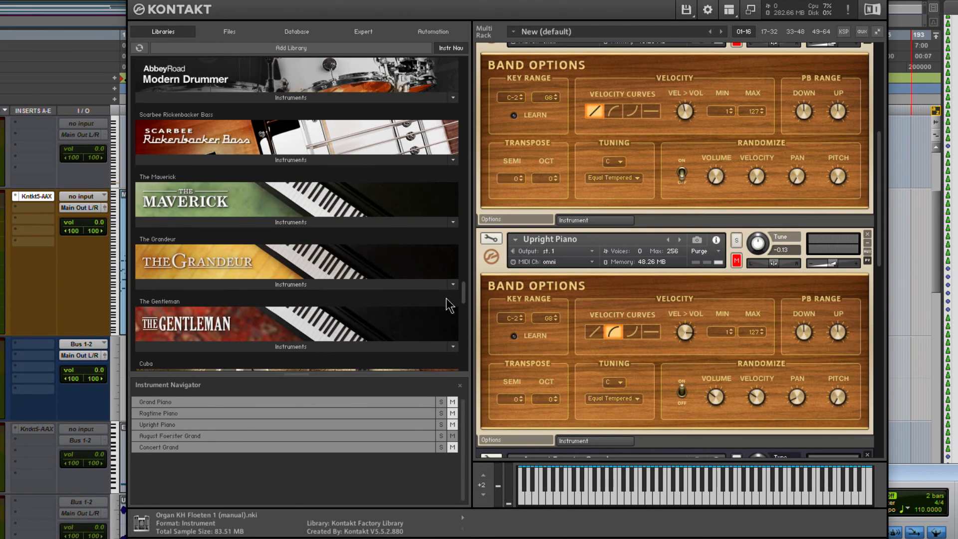
{"action": "scroll", "coordinate": [448, 307], "scroll_direction": "down", "scroll_amount": 3}
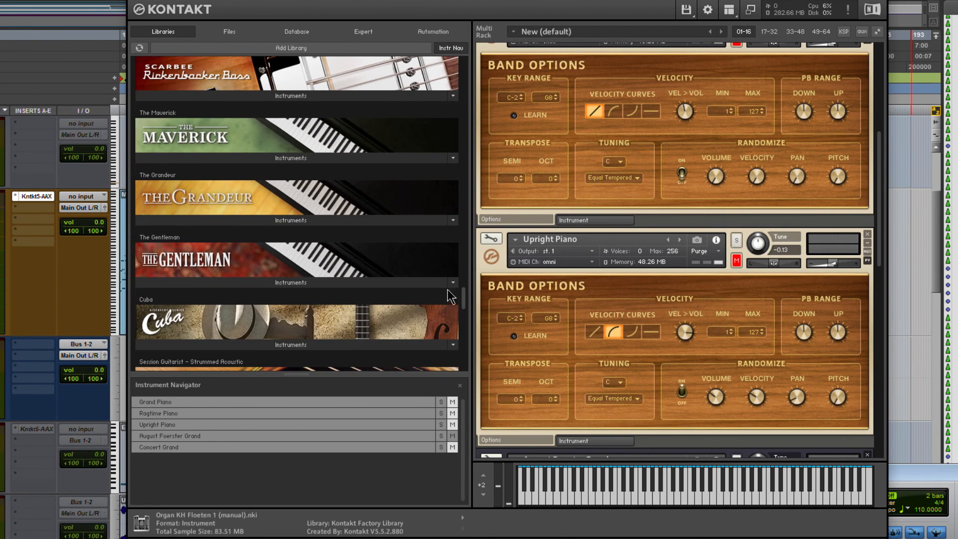
{"action": "left_click_drag", "start_coordinate": [447, 289], "coordinate": [475, 74]}
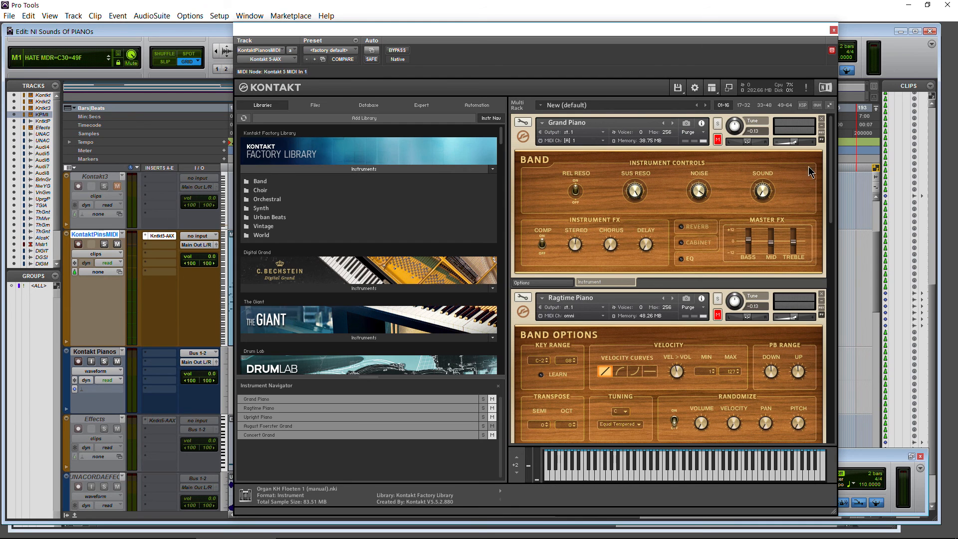
{"action": "mouse_move", "coordinate": [831, 169]}
{"action": "left_mouse_down"}
{"action": "mouse_move", "coordinate": [832, 384]}
{"action": "mouse_move", "coordinate": [824, 297]}
{"action": "mouse_move", "coordinate": [826, 254]}
{"action": "mouse_move", "coordinate": [838, 240]}
{"action": "mouse_move", "coordinate": [827, 167]}
{"action": "left_mouse_up"}
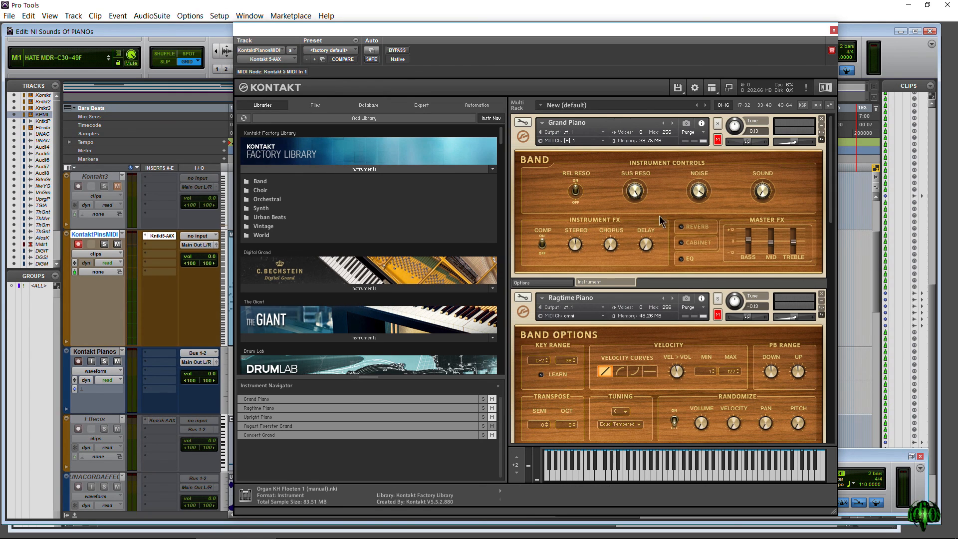
- Play the session through the August Foerster Grand, mute it and unmute the Concert Grand
{"action": "left_click_drag", "start_coordinate": [831, 172], "coordinate": [826, 333]}
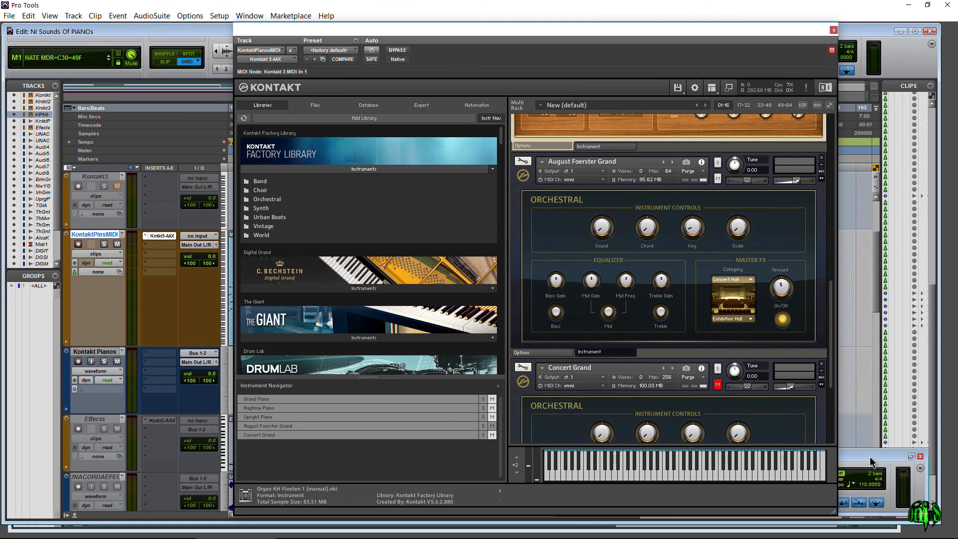
{"action": "left_click_drag", "start_coordinate": [832, 300], "coordinate": [826, 292]}
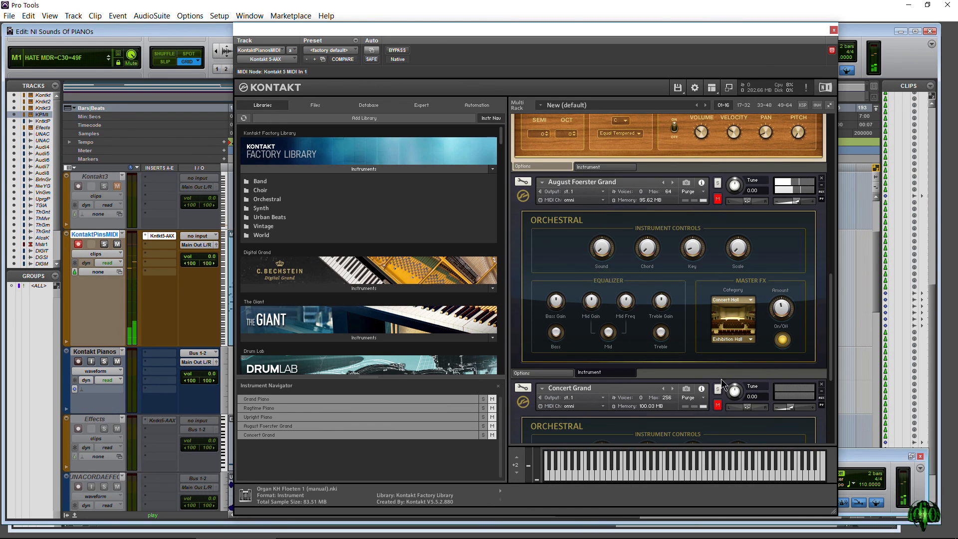
{"action": "left_click_drag", "start_coordinate": [828, 285], "coordinate": [835, 350]}
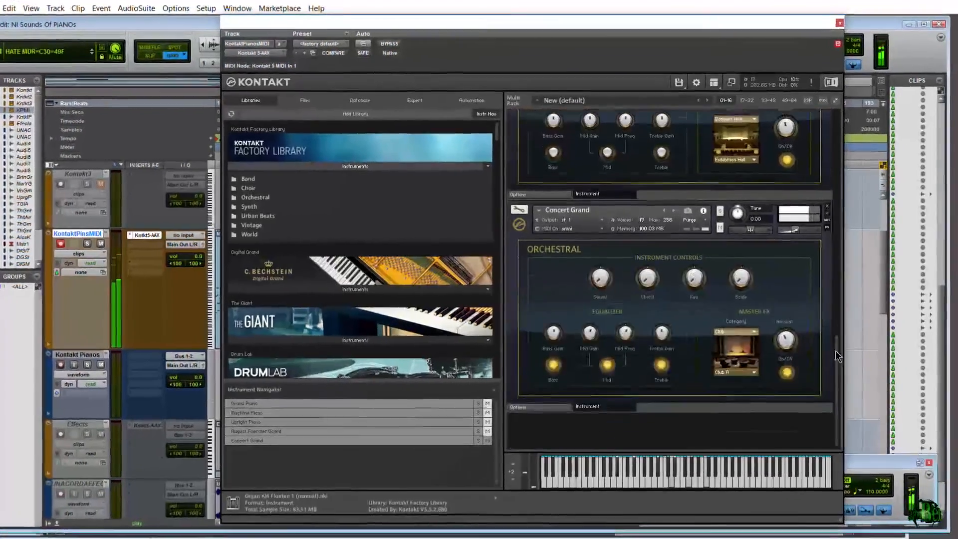